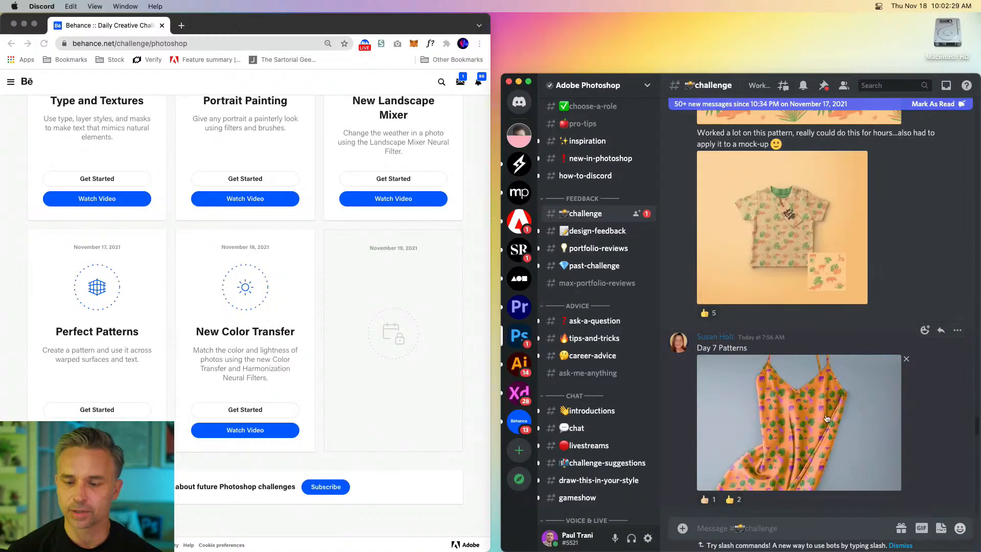
Review the pattern submissions in the challenge channel, enlarging the T-shirt and drummer mock-ups, and put the chat window away
{"action": "scroll", "coordinate": [768, 342], "scroll_direction": "up", "scroll_amount": 3}
{"action": "left_click", "coordinate": [769, 343]}
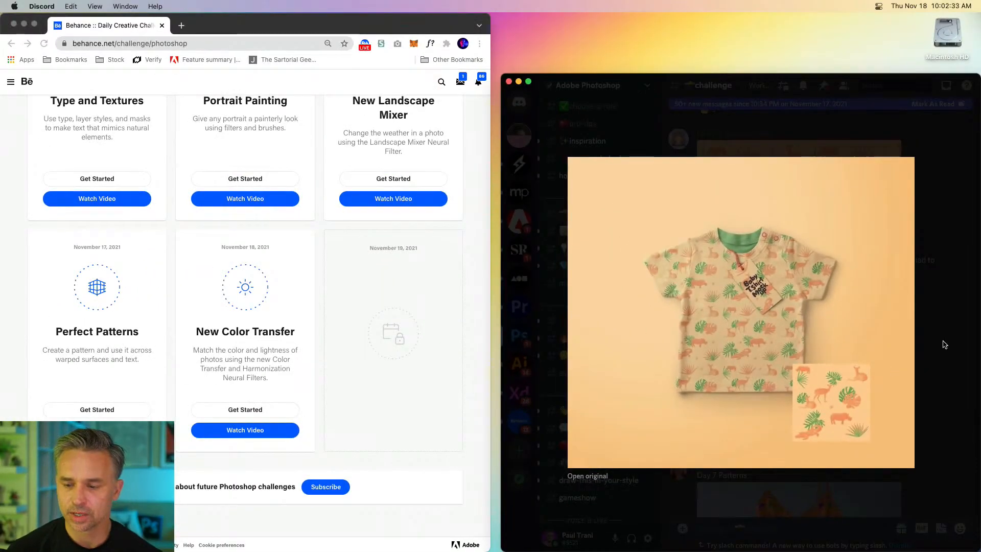
{"action": "left_click", "coordinate": [956, 339]}
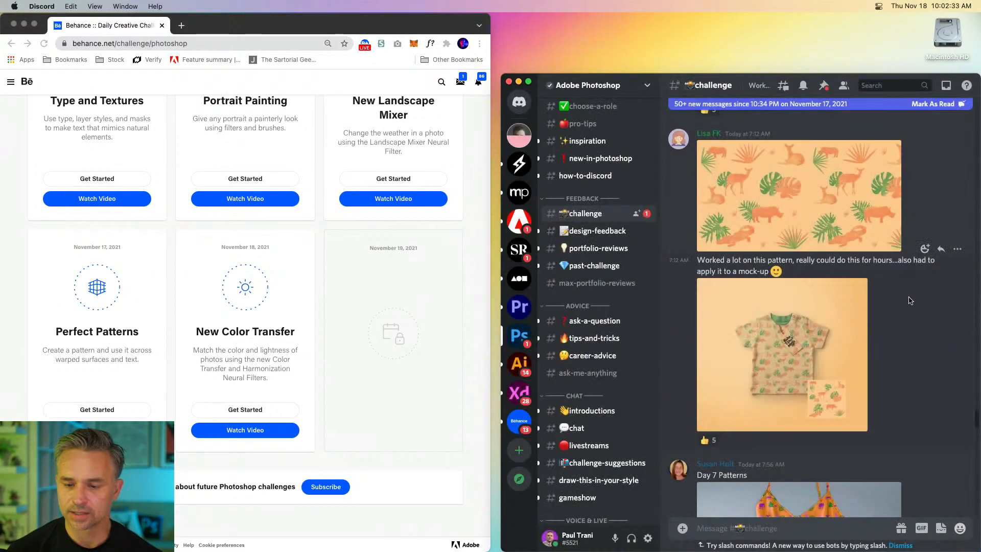
{"action": "scroll", "coordinate": [790, 286], "scroll_direction": "up", "scroll_amount": 10}
{"action": "scroll", "coordinate": [798, 288], "scroll_direction": "down", "scroll_amount": 10}
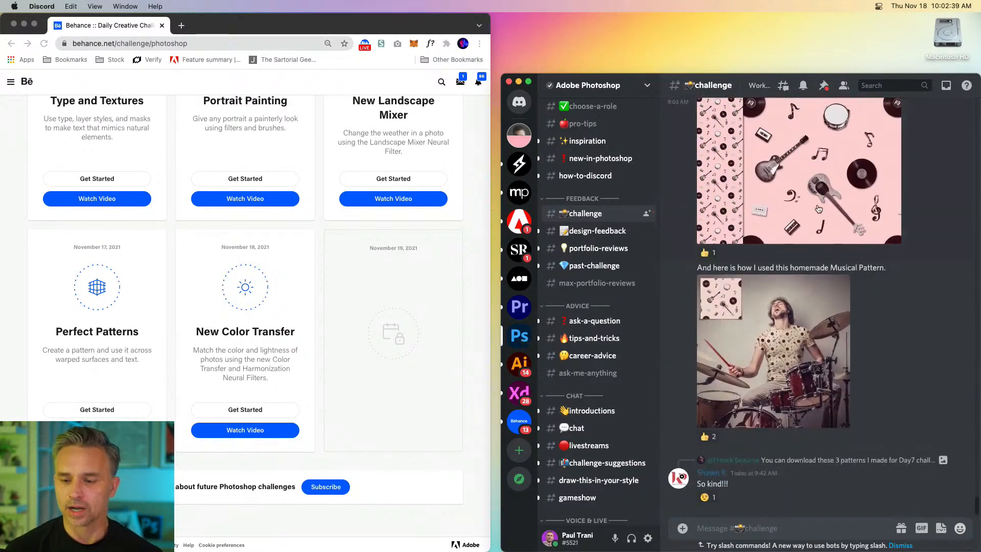
{"action": "left_click", "coordinate": [817, 352]}
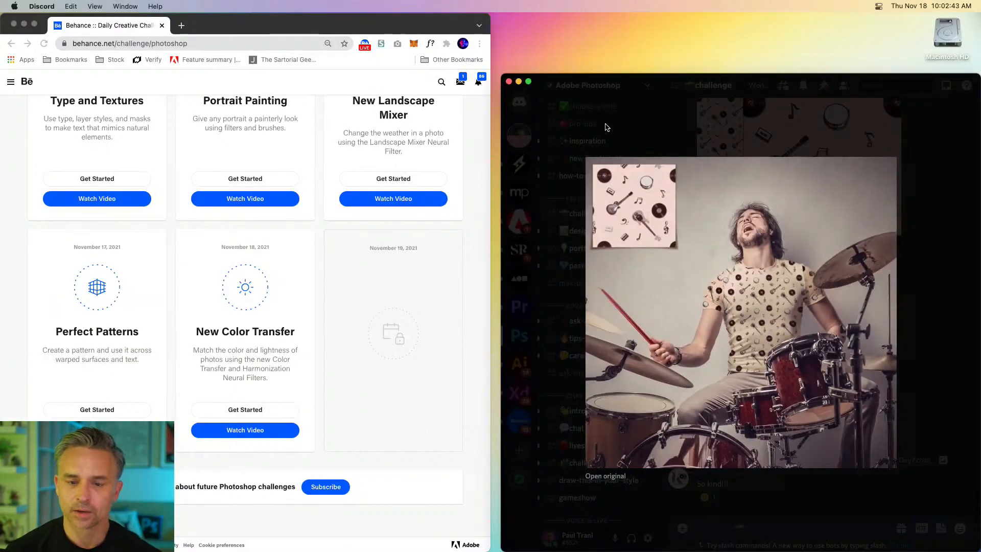
{"action": "left_click", "coordinate": [606, 127]}
{"action": "left_click", "coordinate": [519, 83]}
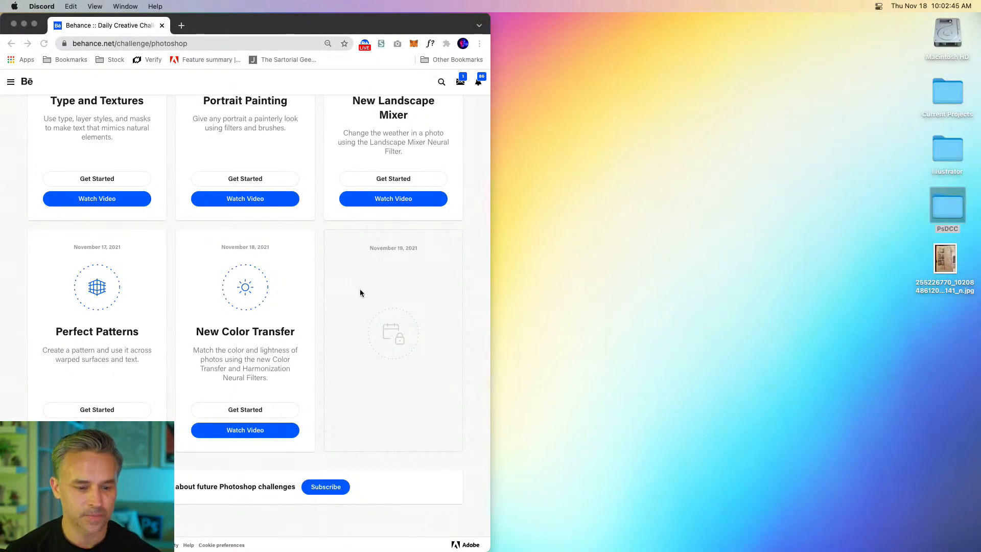
Open the starter file page of the New Color Transfer challenge, minimize the browser and switch to Photoshop
{"action": "left_click", "coordinate": [170, 381]}
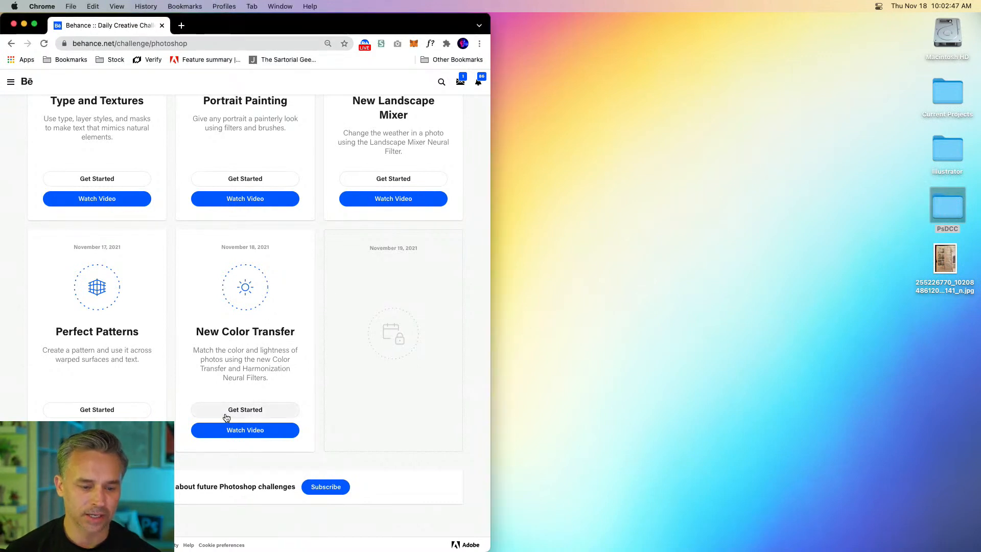
{"action": "left_click", "coordinate": [225, 411]}
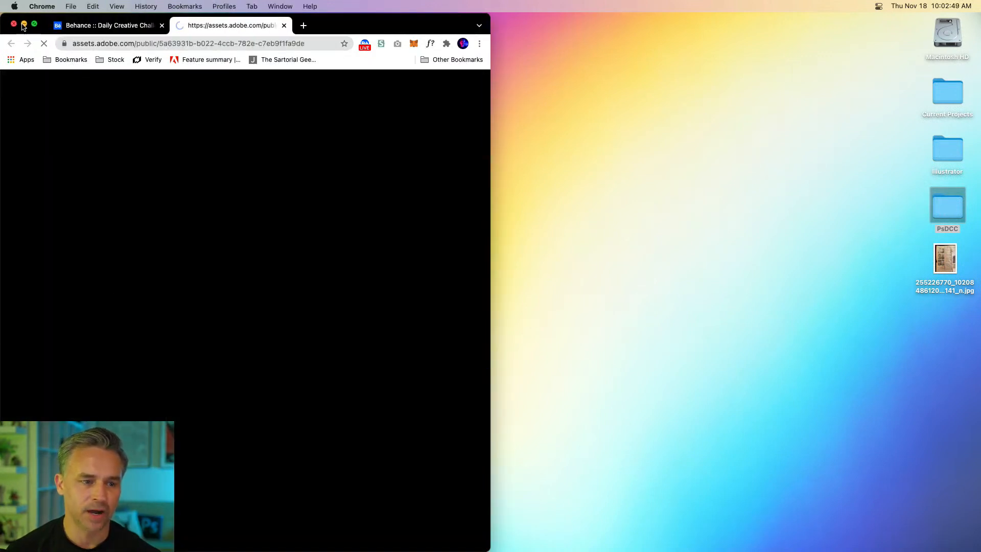
{"action": "key", "text": "super+m"}
{"action": "mouse_move", "coordinate": [396, 549]}
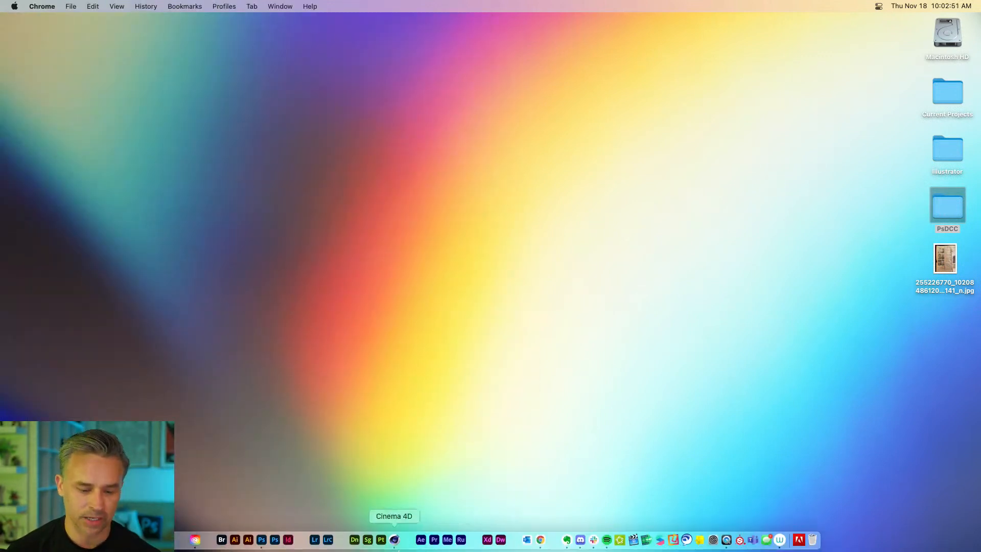
{"action": "left_click", "coordinate": [260, 541]}
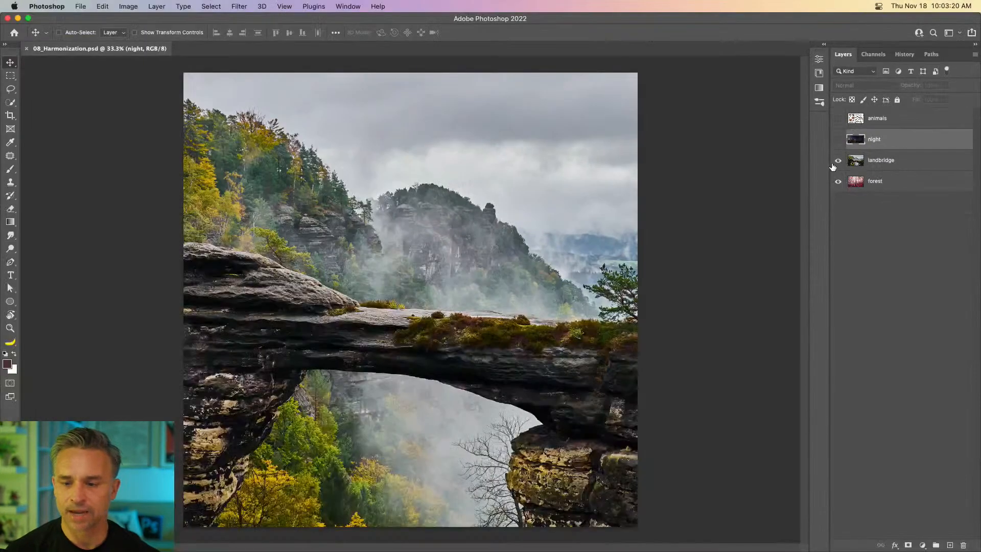
Preview the forest, landbridge, night and animals images by toggling layer visibility, and look at the animals layer up close
{"action": "left_click", "coordinate": [837, 162]}
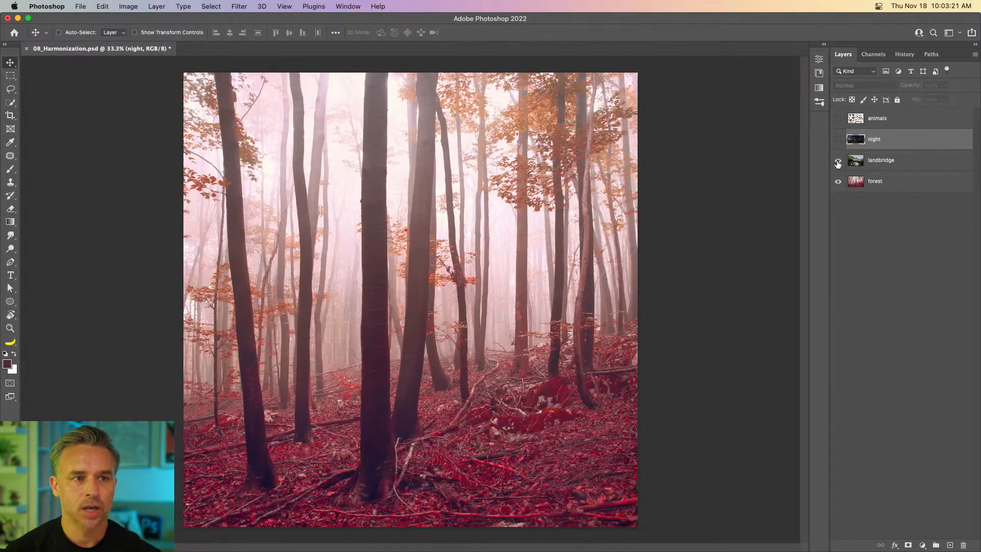
{"action": "left_click", "coordinate": [838, 162]}
{"action": "left_click", "coordinate": [837, 139]}
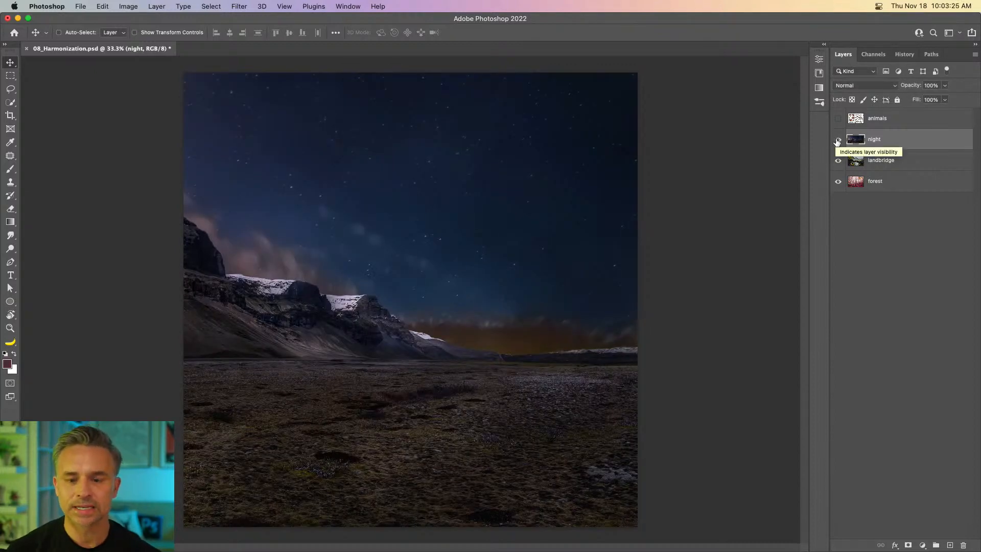
{"action": "left_click", "coordinate": [838, 121]}
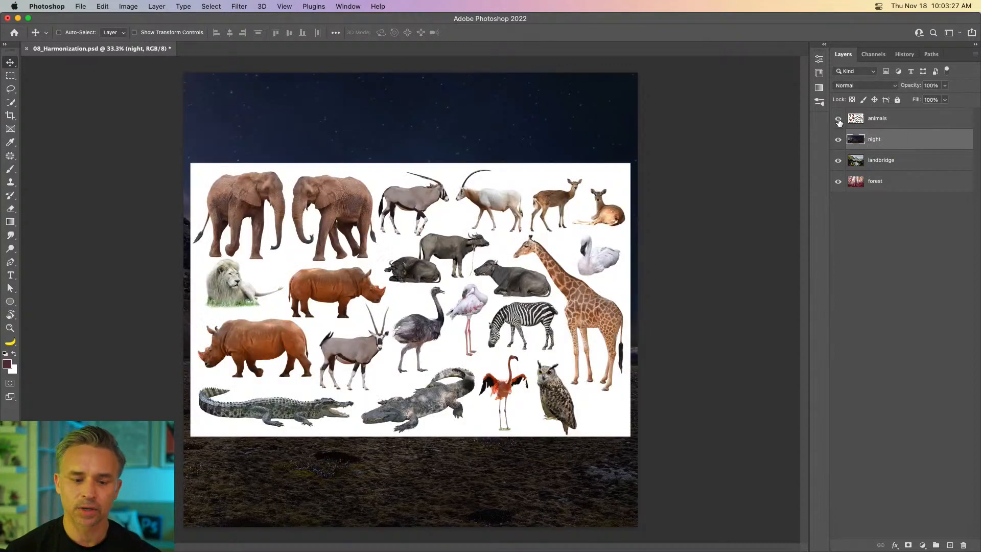
{"action": "left_click", "coordinate": [895, 123]}
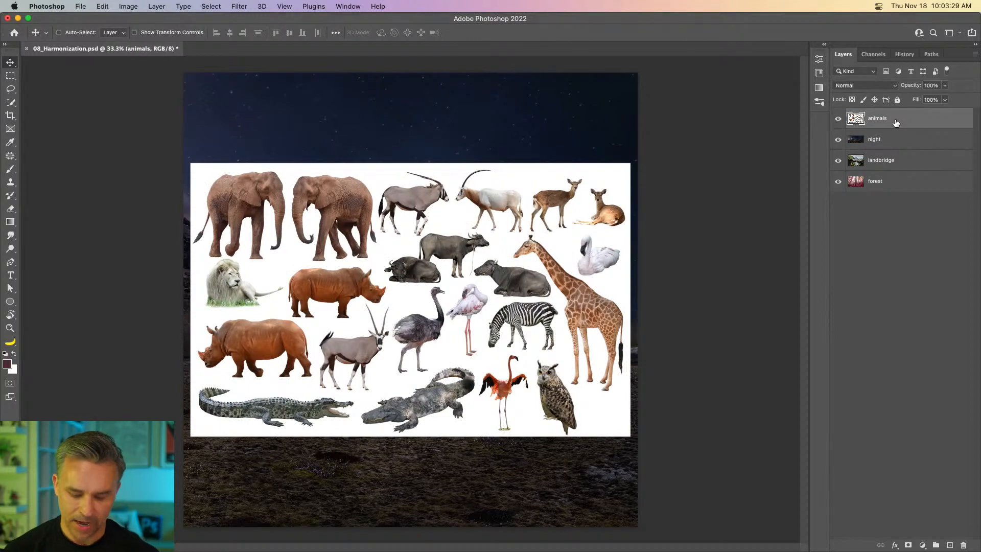
{"action": "key", "text": "super+equal"}
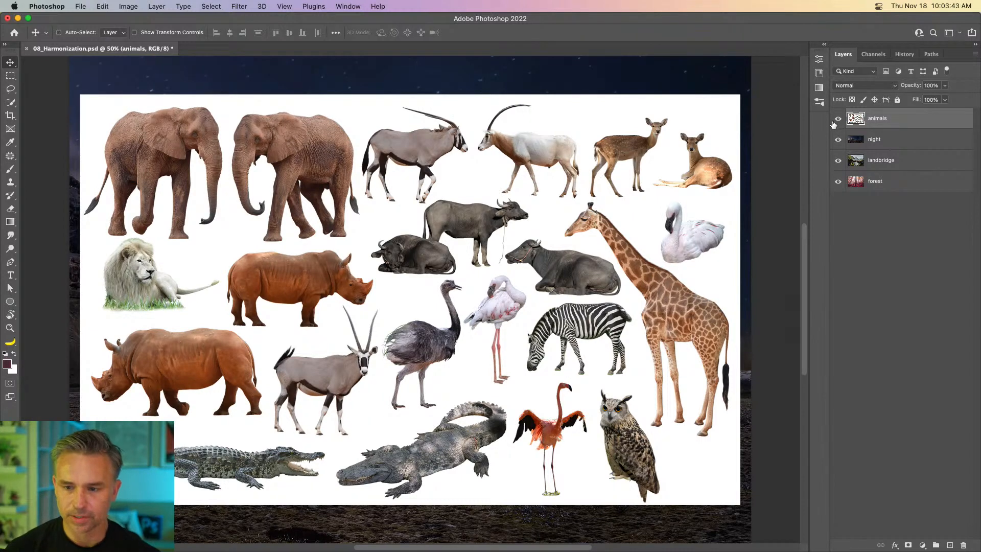
Hide the night layer and make the animals layer visible and active above the landbridge image
{"action": "left_click_drag", "start_coordinate": [837, 119], "coordinate": [836, 152]}
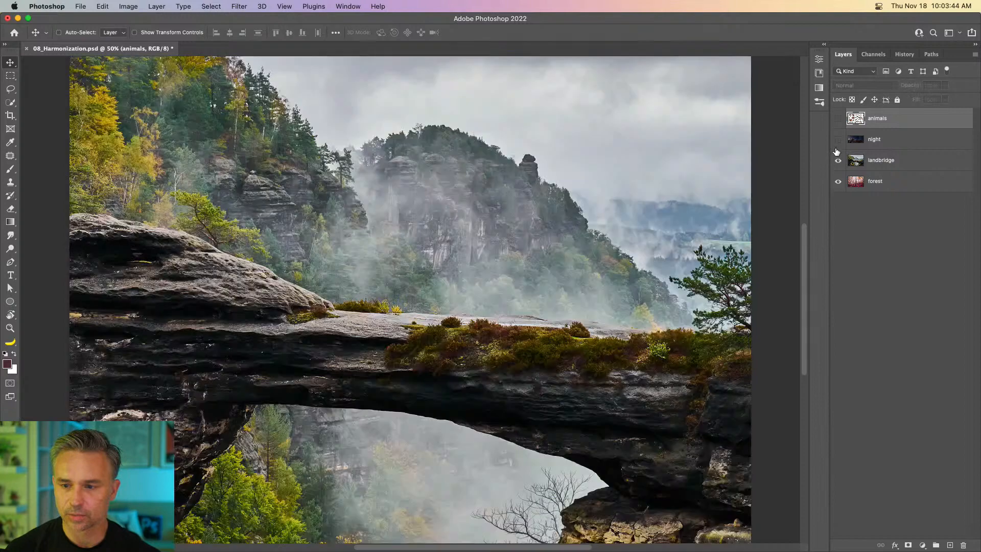
{"action": "left_click", "coordinate": [930, 163]}
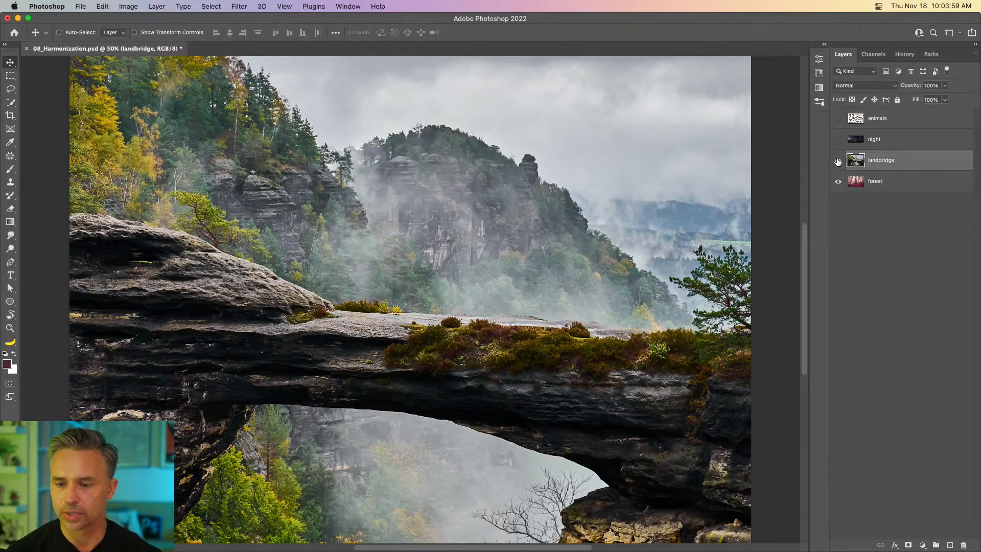
{"action": "left_click", "coordinate": [837, 118]}
{"action": "left_click", "coordinate": [872, 125]}
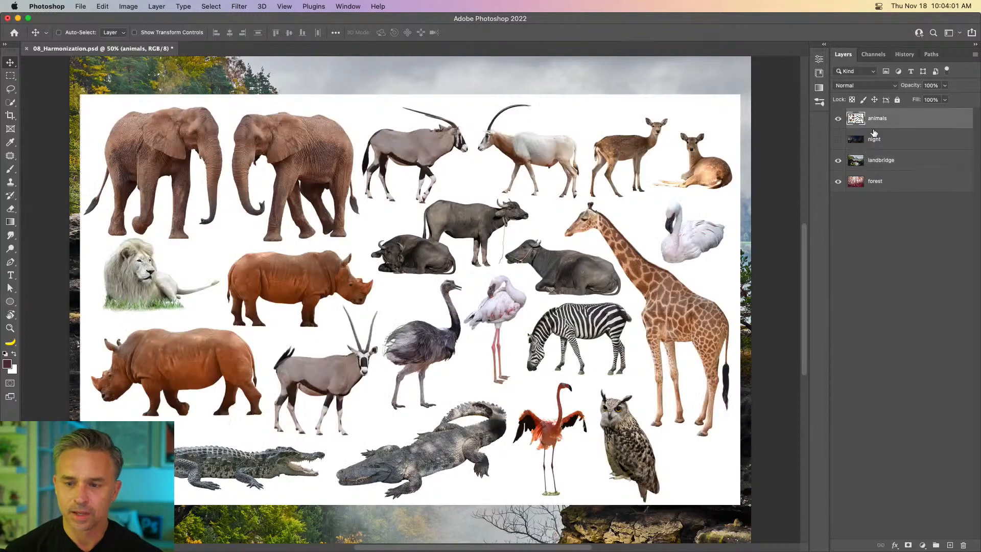
Enable Object Finder for the Object Selection tool and select the left-facing rhino on the animals layer
{"action": "left_click", "coordinate": [11, 102]}
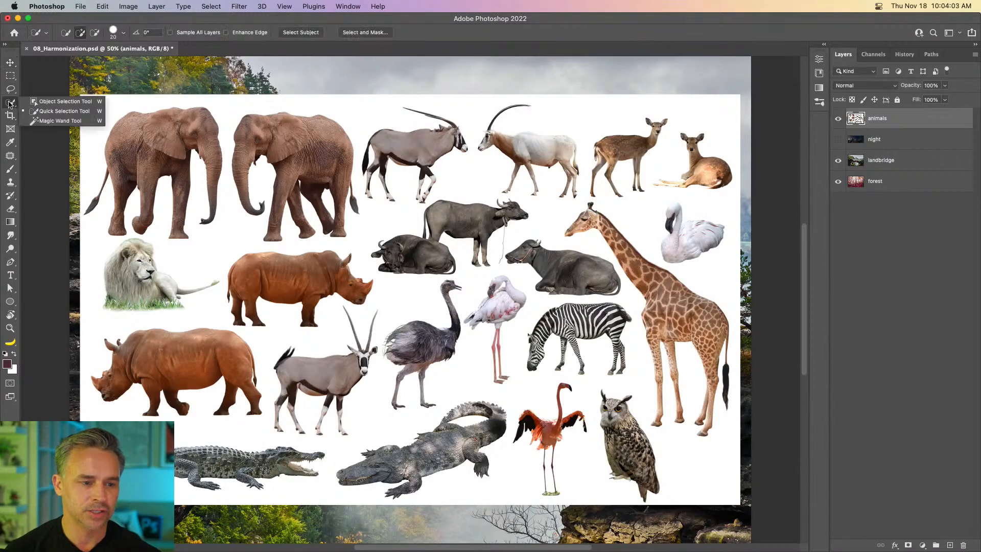
{"action": "left_click", "coordinate": [41, 103]}
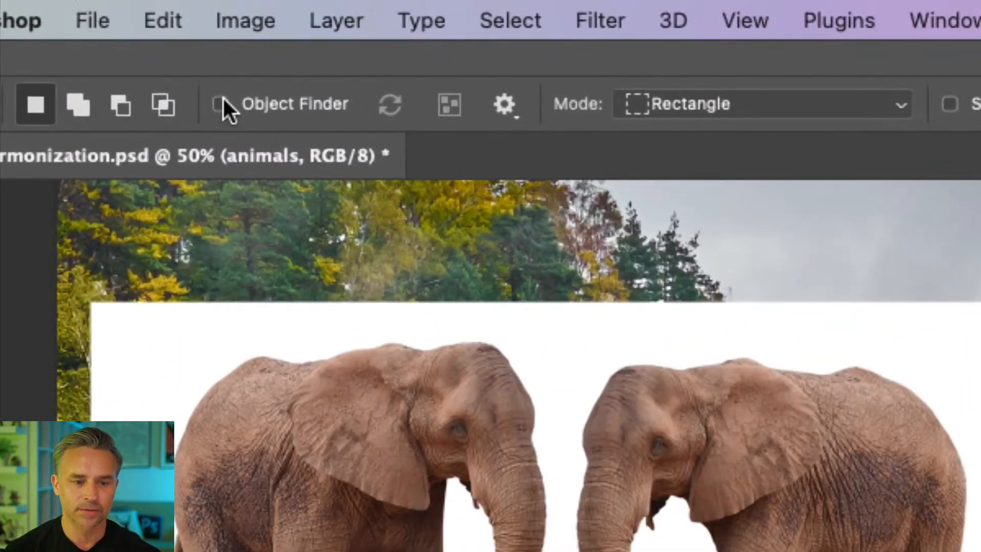
{"action": "left_click", "coordinate": [220, 104]}
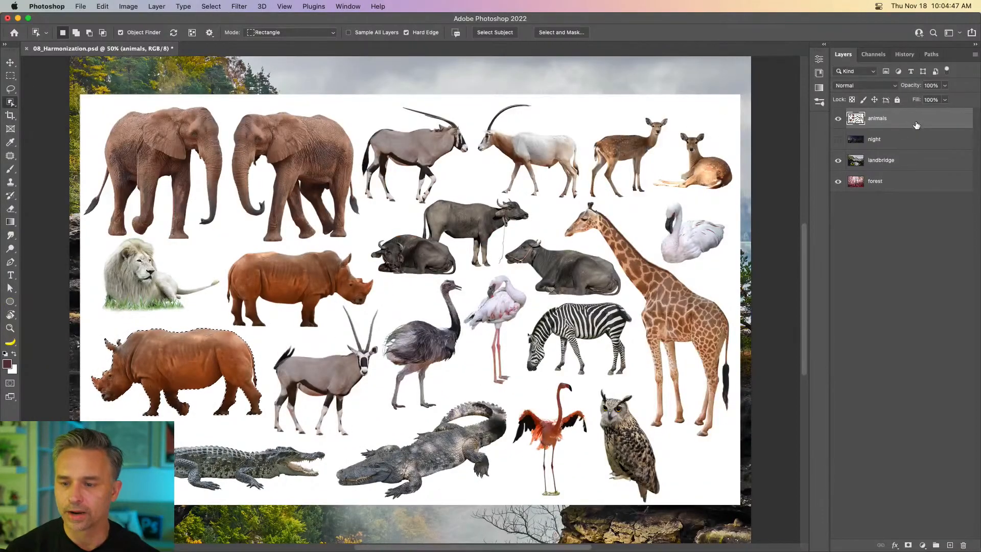
Duplicate the animals layer, rename the copy "rhino" and hide the original animals layer
{"action": "left_click_drag", "start_coordinate": [933, 120], "coordinate": [949, 546]}
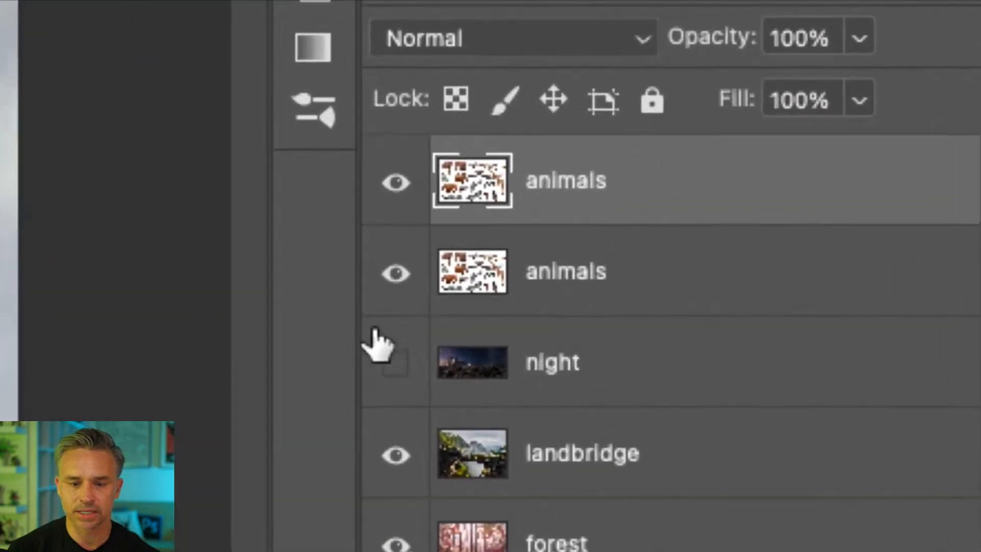
{"action": "left_click", "coordinate": [698, 179]}
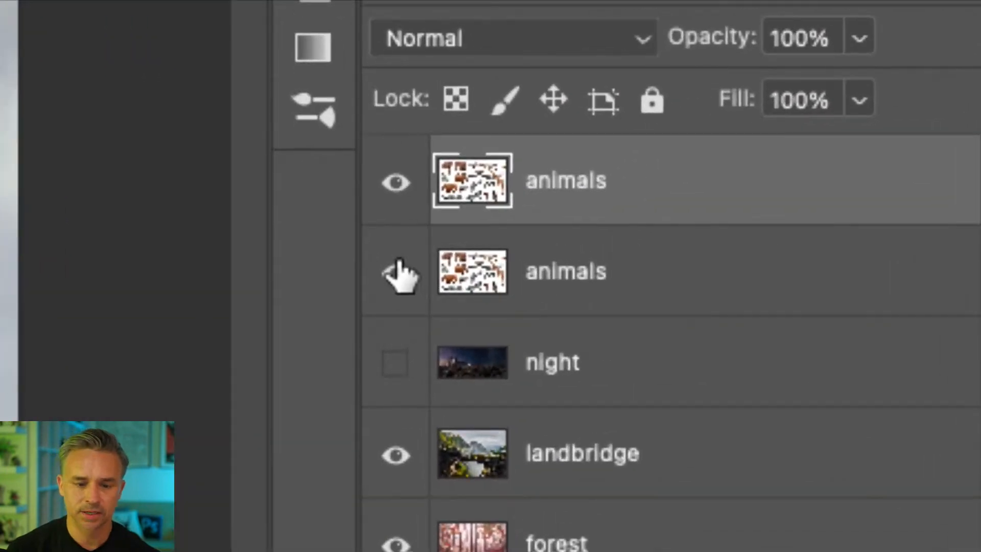
{"action": "double_click", "coordinate": [571, 179]}
{"action": "type", "text": "rhino"}
{"action": "key", "text": "Return"}
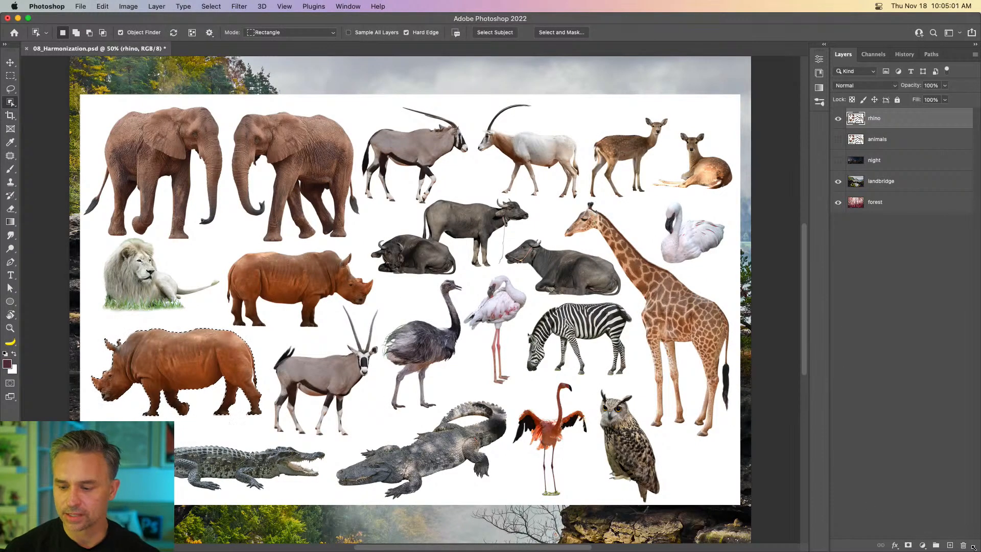
Mask the rhino layer with the active selection and move the rhino onto the rock bridge
{"action": "left_click", "coordinate": [908, 545]}
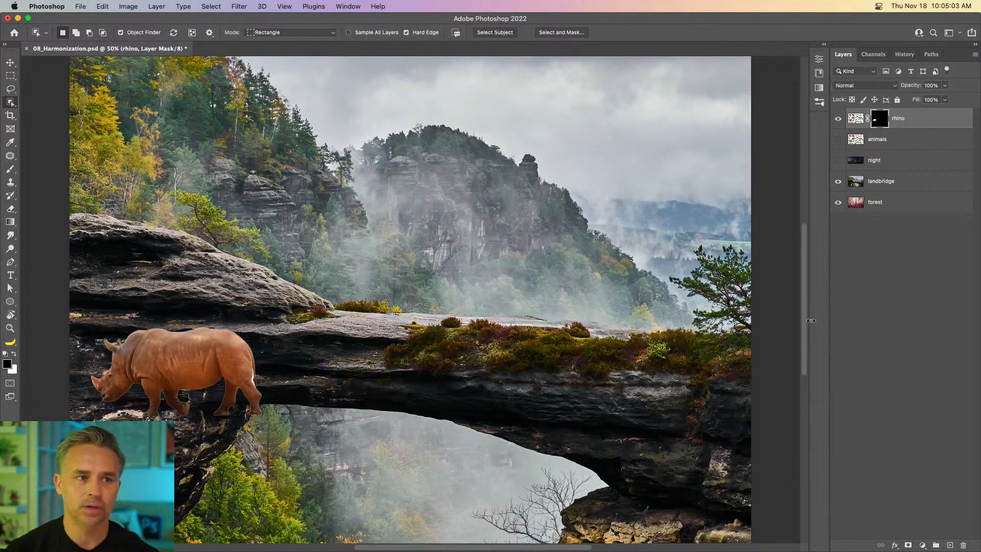
{"action": "left_click", "coordinate": [10, 62]}
{"action": "left_click_drag", "start_coordinate": [183, 349], "coordinate": [396, 253]}
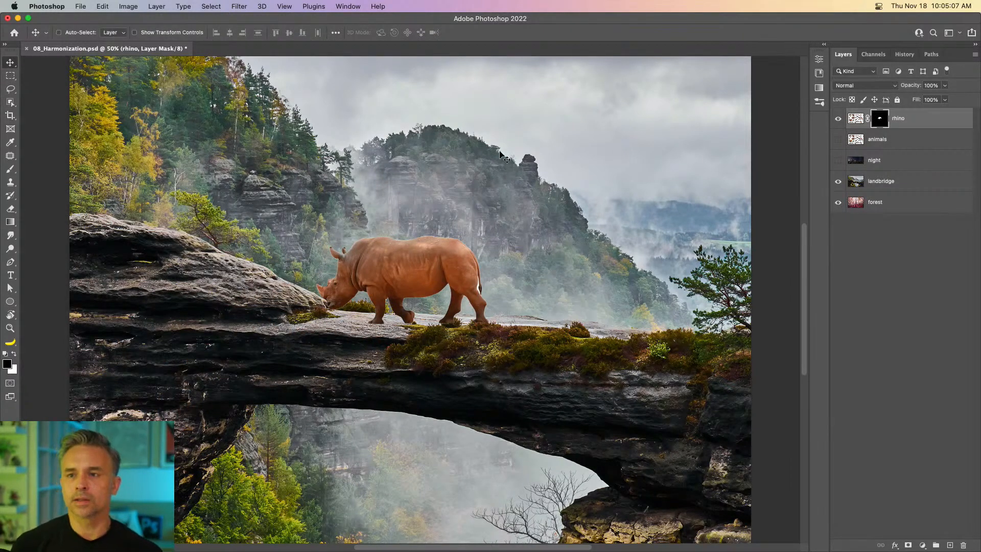
Show the night layer and move the rhino down onto the dark plain
{"action": "left_click", "coordinate": [838, 161]}
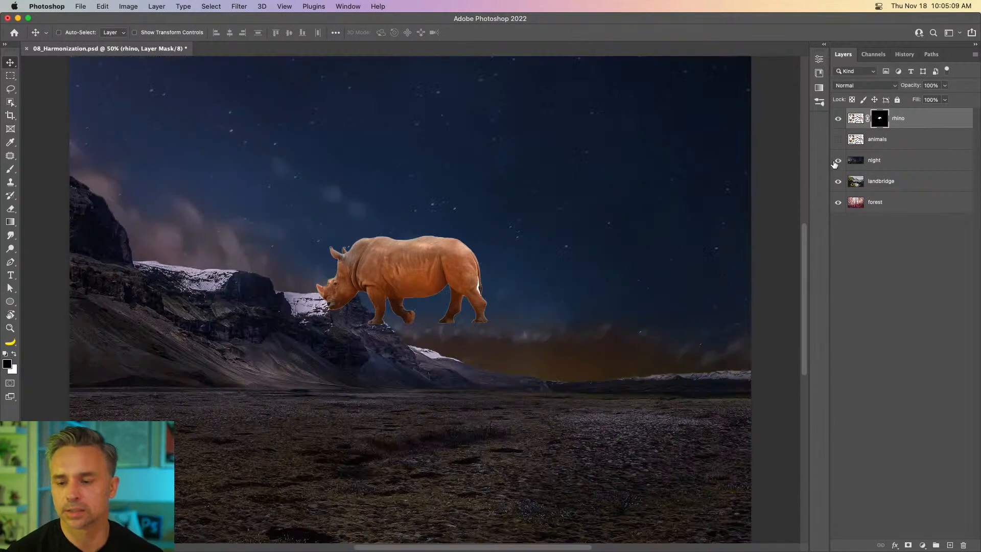
{"action": "left_click", "coordinate": [877, 161]}
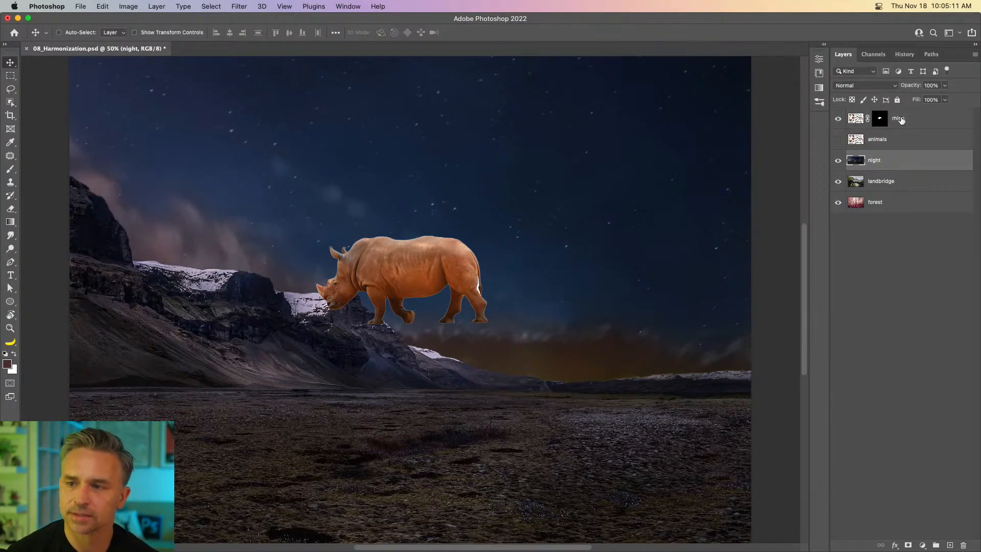
{"action": "left_click", "coordinate": [899, 120]}
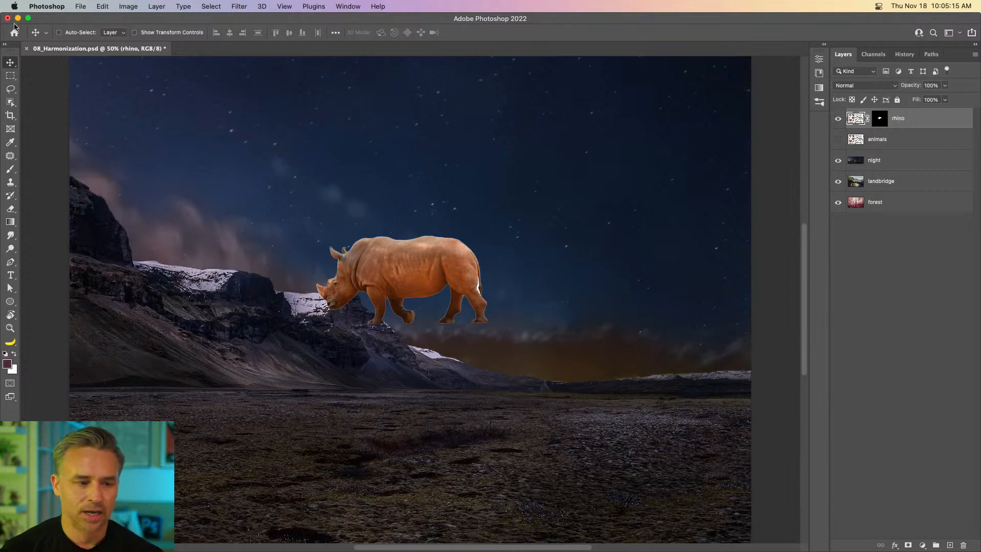
{"action": "left_click_drag", "start_coordinate": [349, 245], "coordinate": [357, 346]}
Flip the rhino layer horizontally with Free Transform and place the rhino on the right side of the plain
{"action": "key", "text": "super+t"}
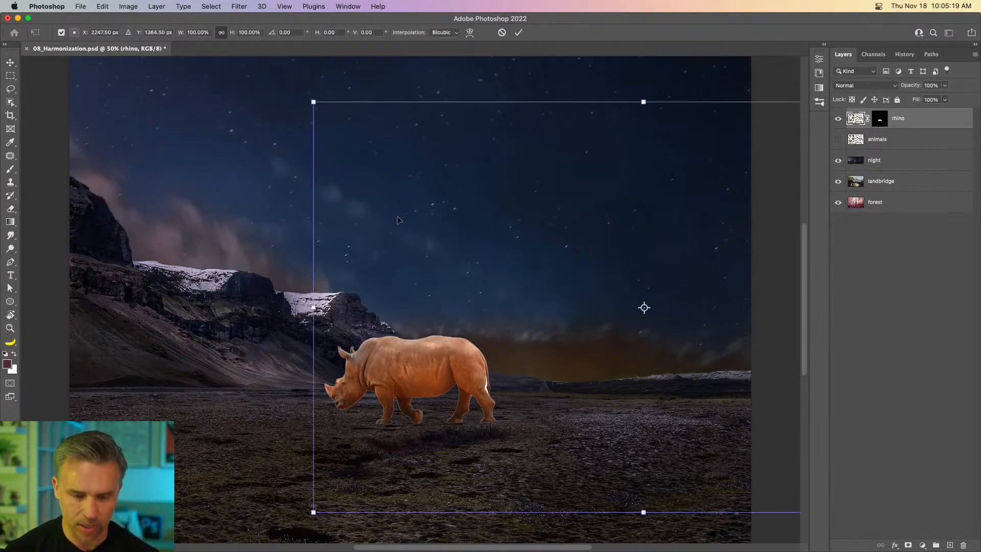
{"action": "right_click", "coordinate": [401, 221]}
{"action": "left_click", "coordinate": [431, 460]}
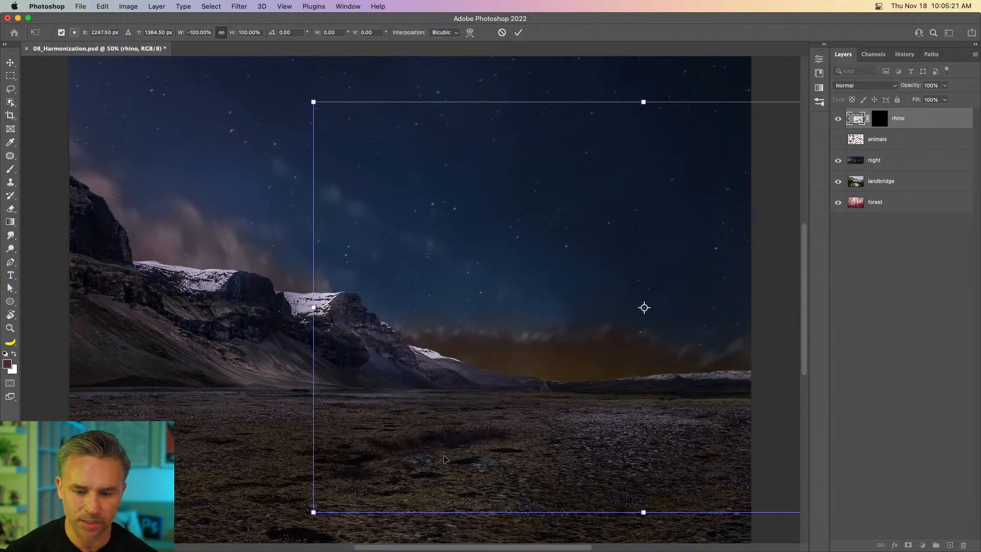
{"action": "left_click_drag", "start_coordinate": [675, 357], "coordinate": [241, 360]}
{"action": "key", "text": "Return"}
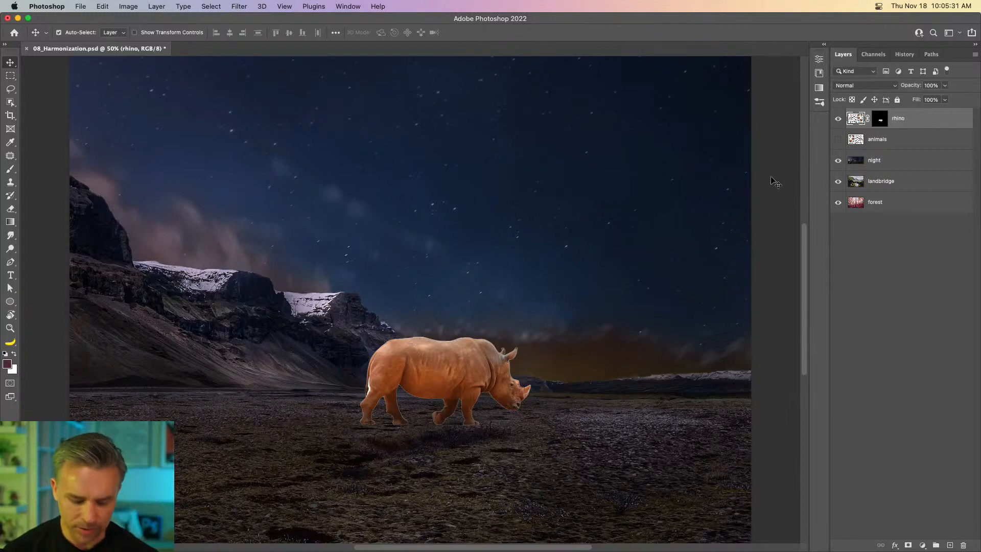
{"action": "key", "text": "super+t"}
{"action": "left_click_drag", "start_coordinate": [161, 248], "coordinate": [384, 284]}
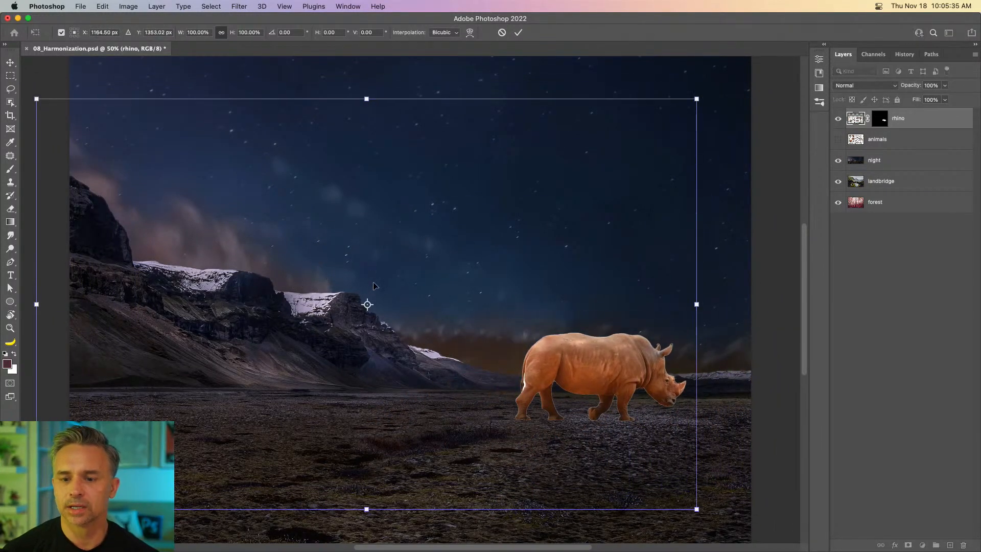
{"action": "key", "text": "Return"}
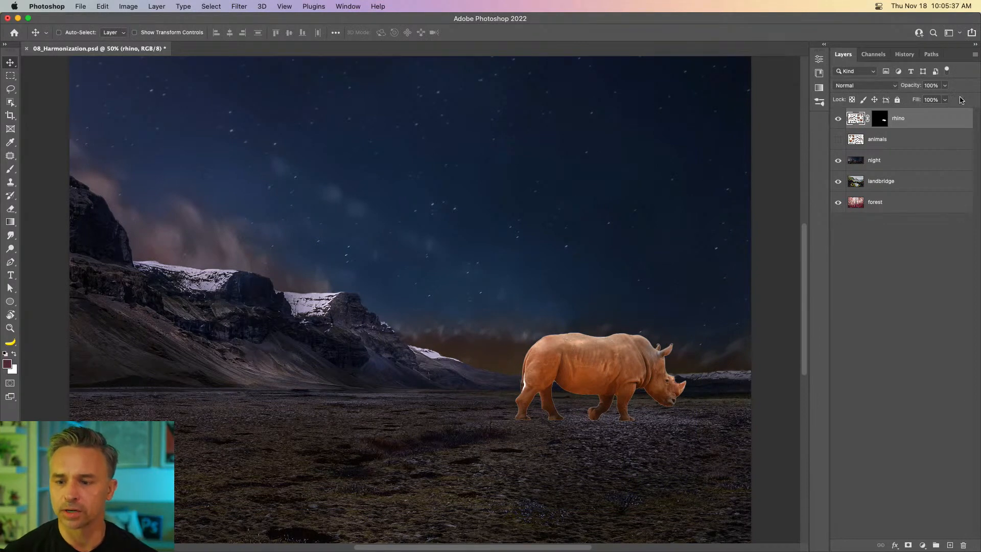
Convert the rhino layer to a Smart Object and move the rhino left to the middle of the plain
{"action": "right_click", "coordinate": [932, 119]}
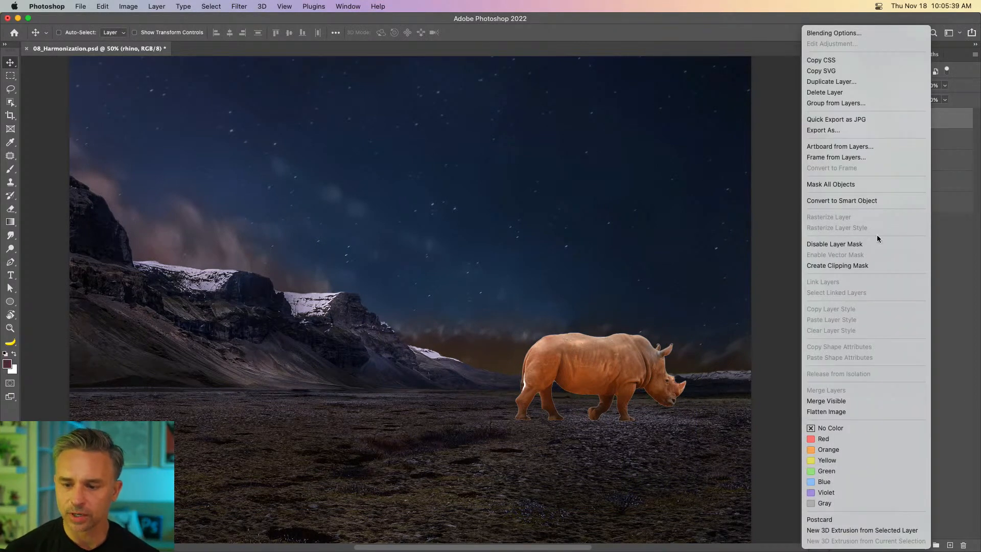
{"action": "left_click", "coordinate": [894, 199]}
{"action": "left_click_drag", "start_coordinate": [615, 355], "coordinate": [401, 355]}
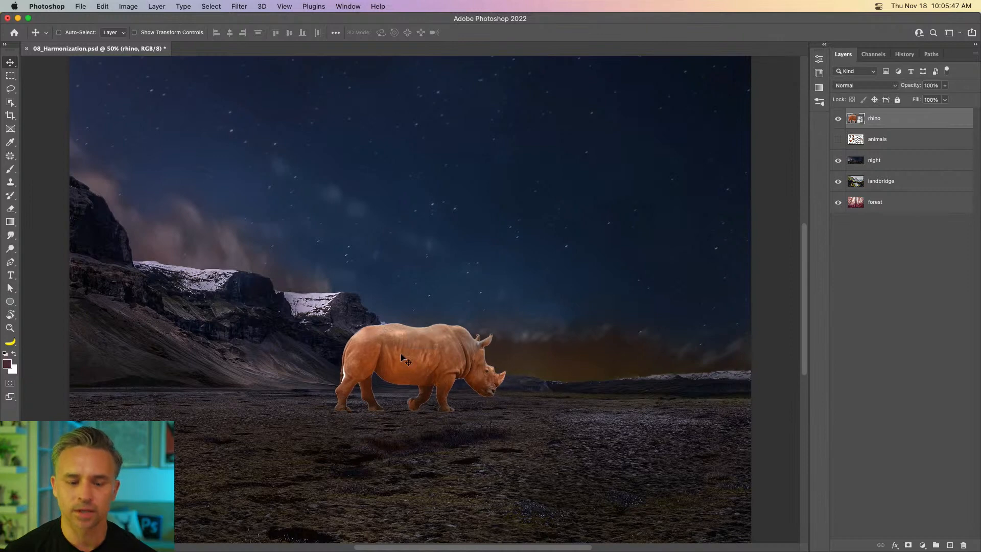
Open the contents of the rhino Smart Object and bring its layer mask into Select and Mask
{"action": "key", "text": "super+t"}
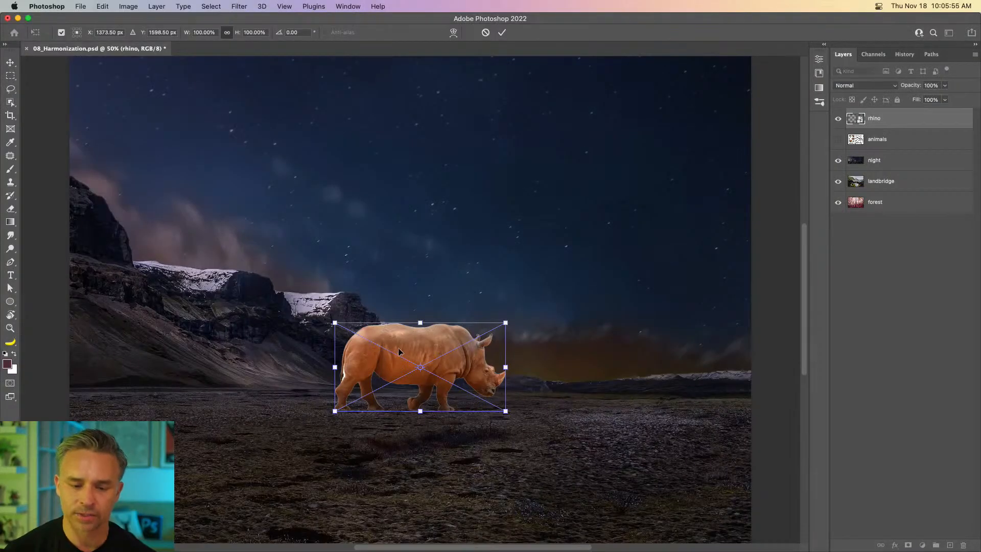
{"action": "key", "text": "Return"}
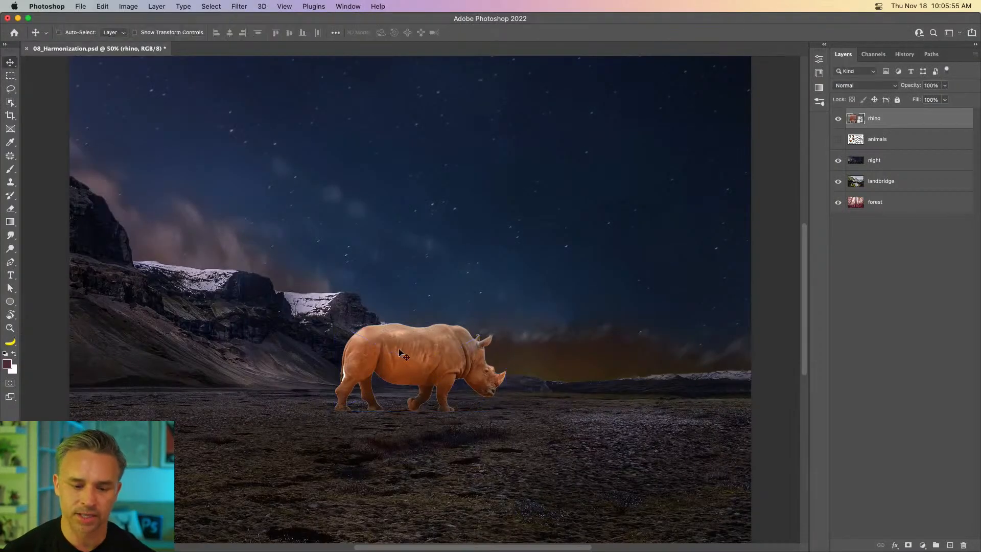
{"action": "double_click", "coordinate": [858, 119]}
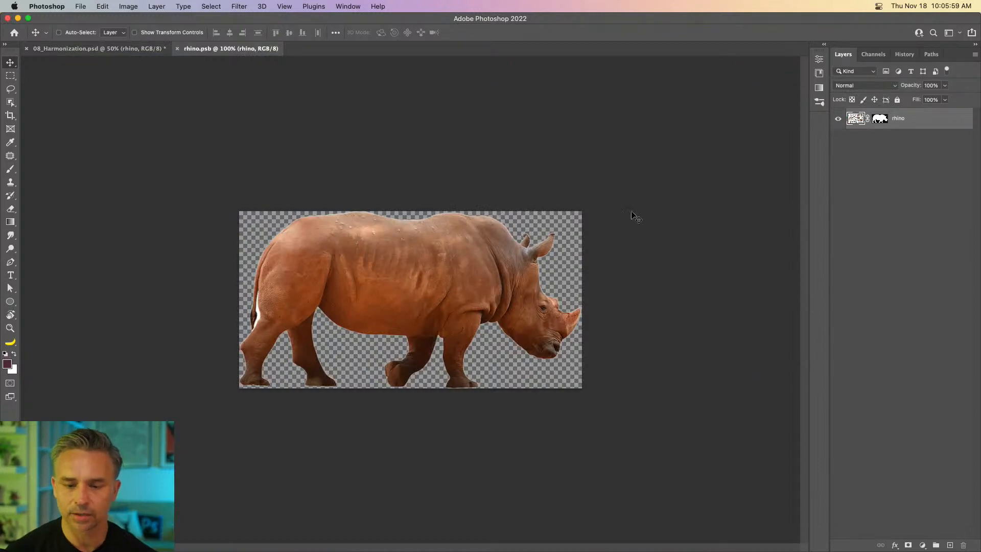
{"action": "key", "text": "super+equal"}
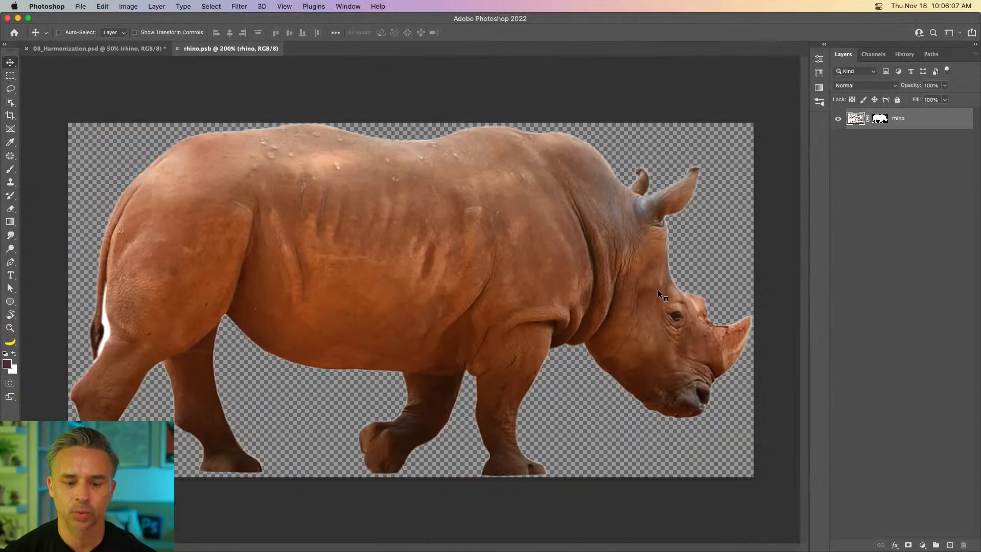
{"action": "double_click", "coordinate": [878, 119]}
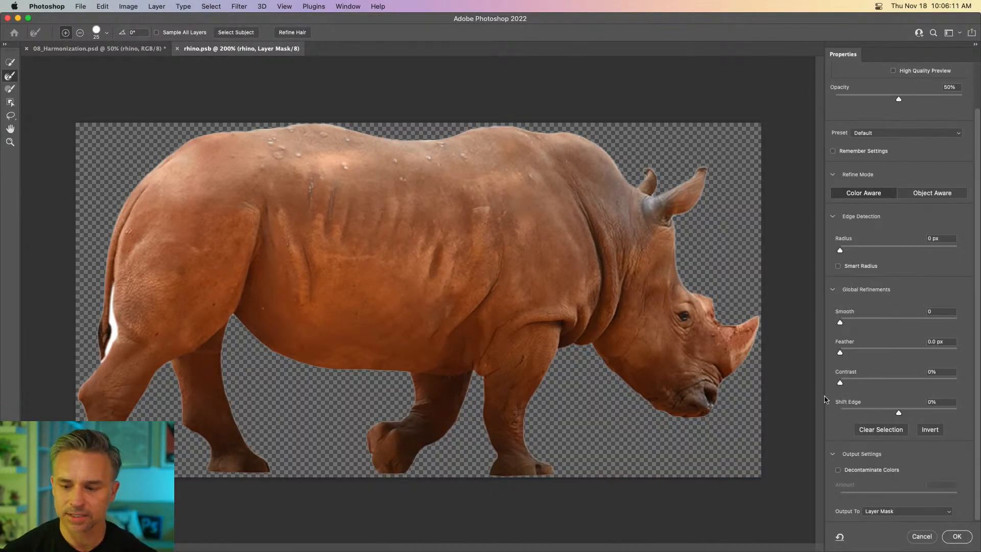
Reduce the Refine Edge brush size and paint over the white gap between the rhino's tail and hind leg
{"action": "key", "text": "bracketleft"}
{"action": "key", "text": "bracketleft"}
{"action": "key", "text": "bracketleft"}
{"action": "key", "text": "bracketleft"}
{"action": "mouse_move", "coordinate": [115, 337]}
{"action": "left_mouse_down"}
{"action": "mouse_move", "coordinate": [111, 290]}
{"action": "mouse_move", "coordinate": [101, 363]}
{"action": "left_mouse_up"}
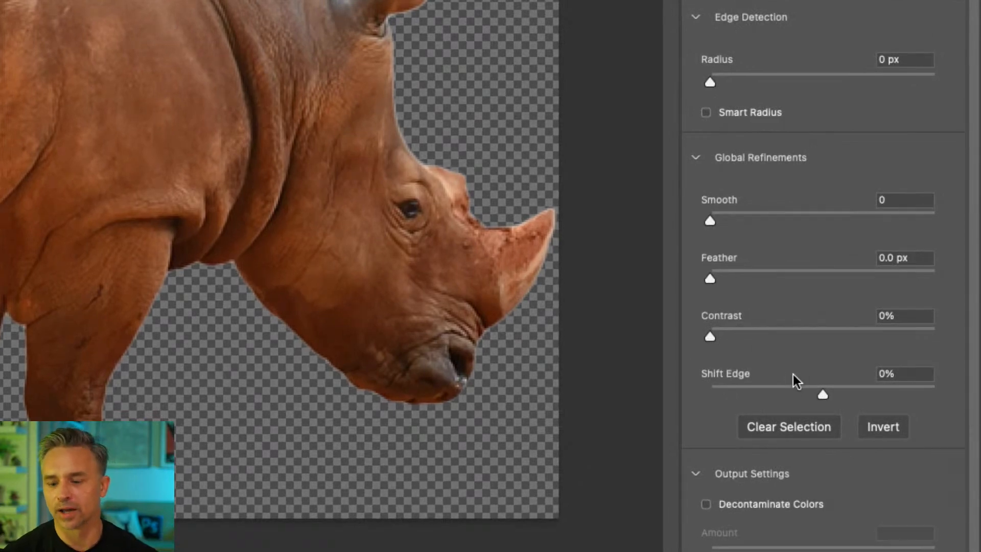
Apply a Shift Edge of -36% to the rhino's layer mask, and save and close the Smart Object
{"action": "left_click_drag", "start_coordinate": [823, 394], "coordinate": [782, 397]}
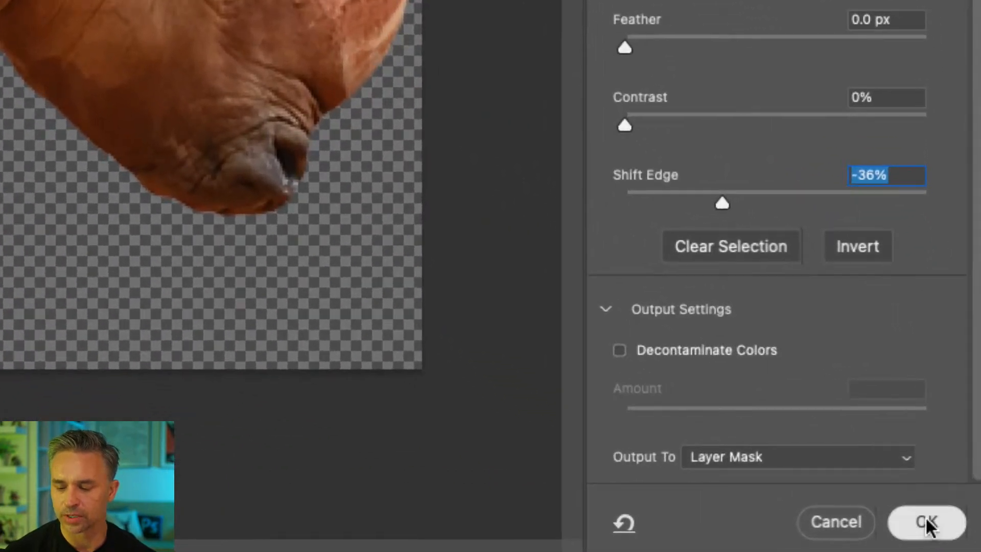
{"action": "left_click", "coordinate": [954, 536]}
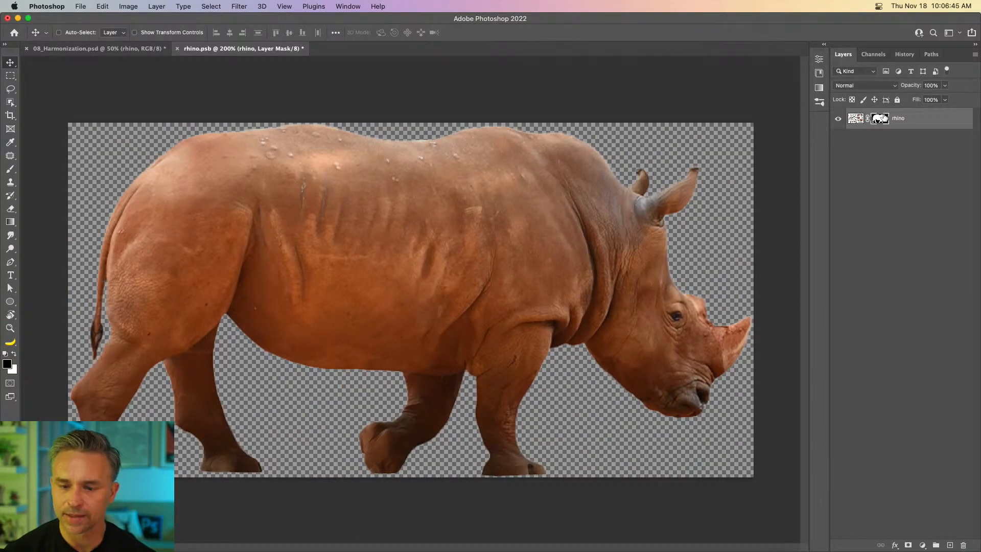
{"action": "key", "text": "super+s"}
{"action": "key", "text": "super+w"}
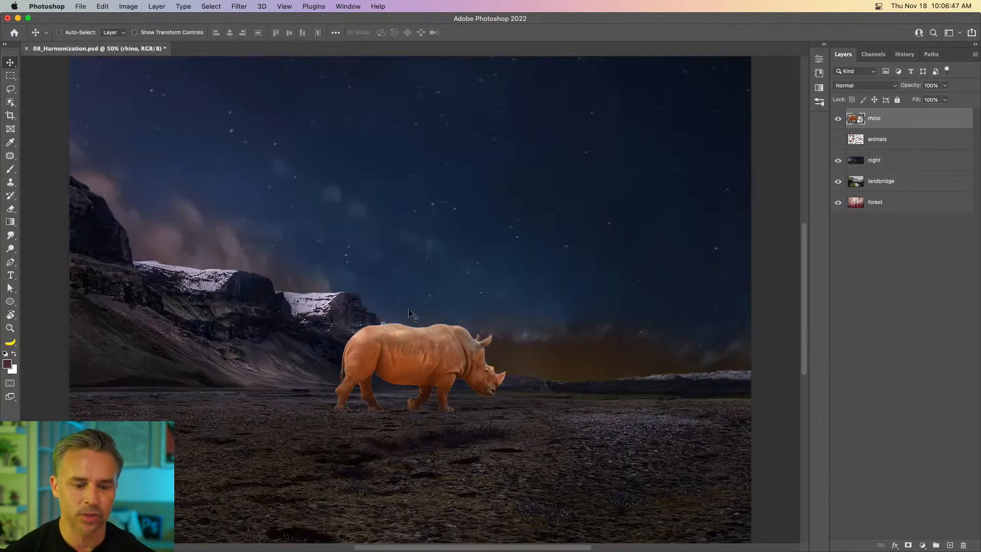
Scale the rhino down to about 69.5% with Free Transform, keeping its rear feet in place
{"action": "key", "text": "super+1"}
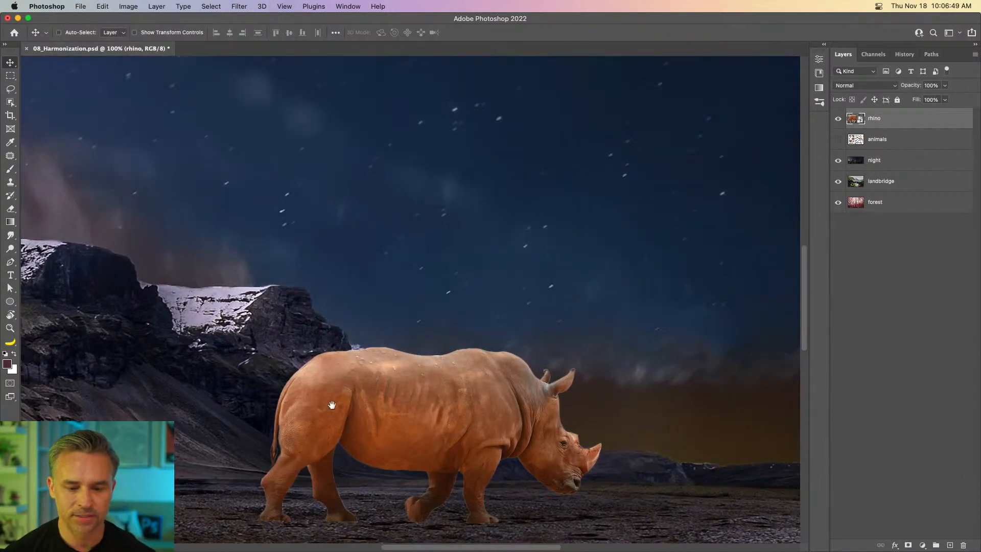
{"action": "left_click_drag", "start_coordinate": [332, 404], "coordinate": [333, 249]}
{"action": "key", "text": "super+t"}
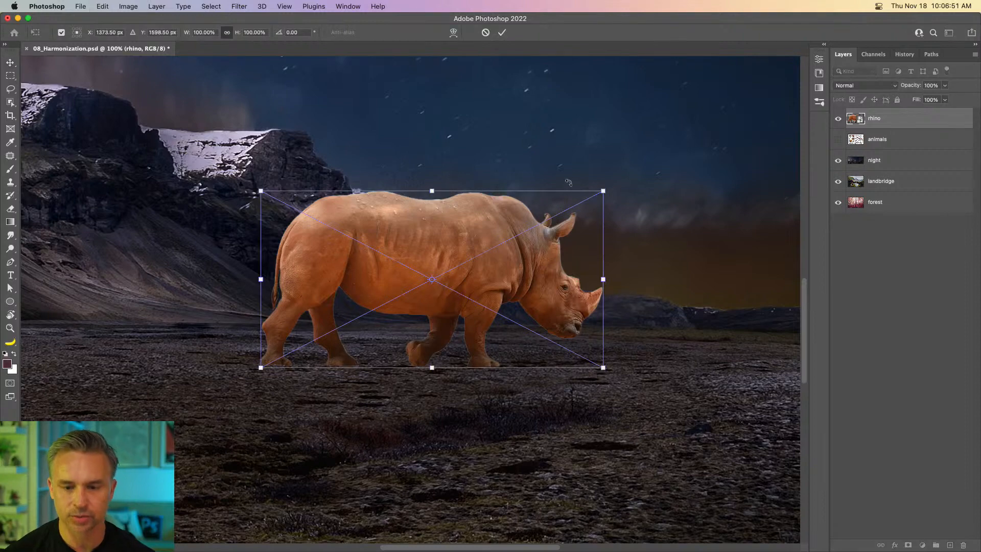
{"action": "left_click_drag", "start_coordinate": [602, 190], "coordinate": [500, 246]}
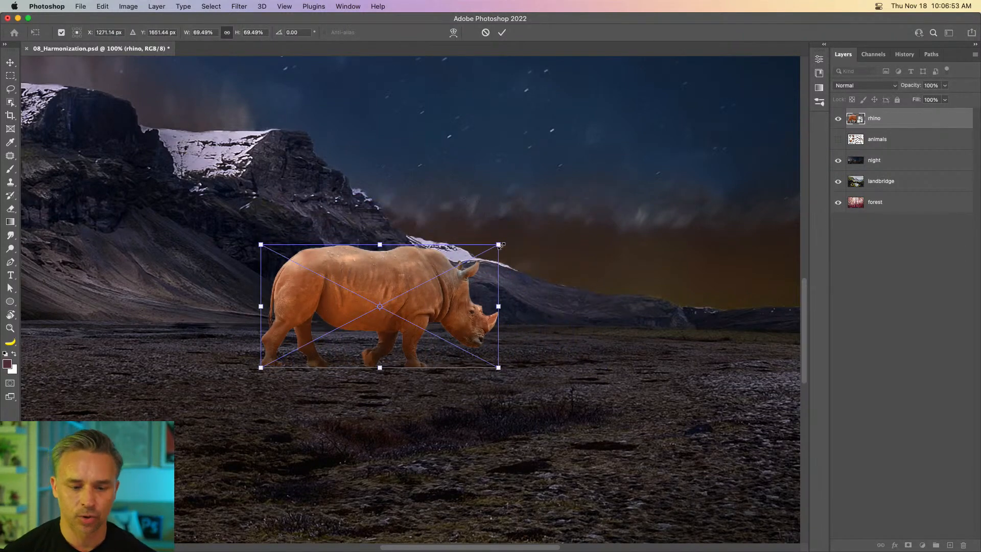
{"action": "key", "text": "Return"}
Move the smaller rhino slightly right and down on the plain, in front of the far end of the mountains
{"action": "key", "text": "super+minus"}
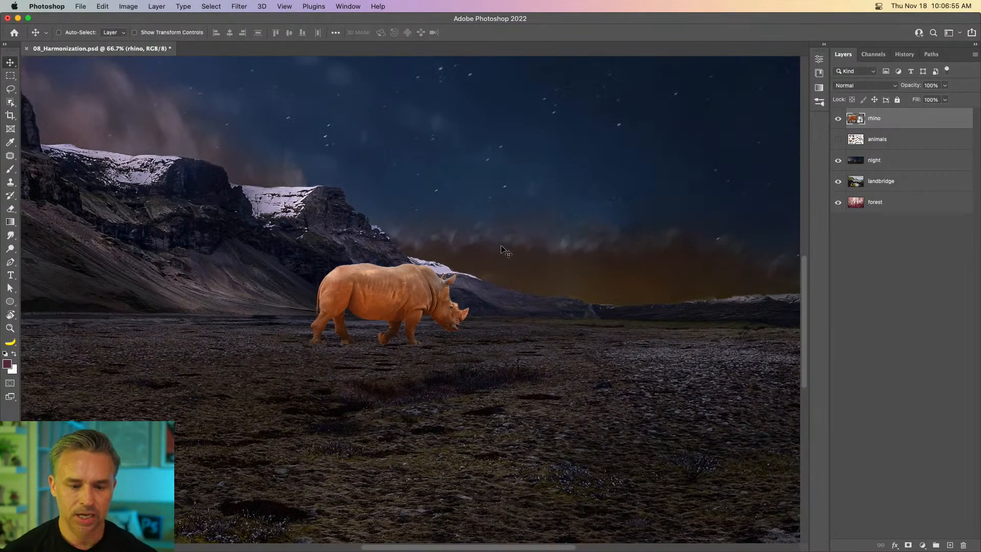
{"action": "key", "text": "super+0"}
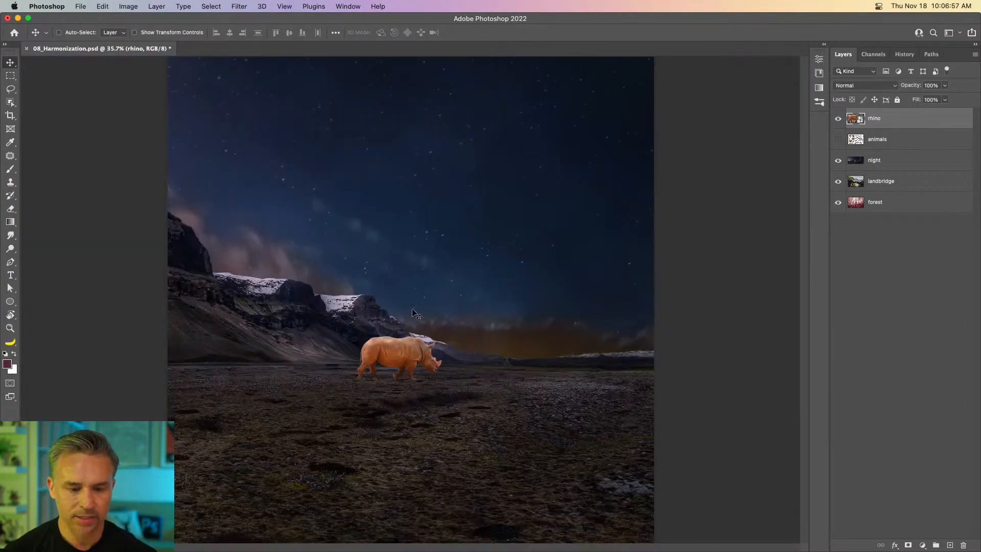
{"action": "left_click_drag", "start_coordinate": [391, 330], "coordinate": [403, 331]}
{"action": "key", "text": "super+plus"}
{"action": "key", "text": "super+plus"}
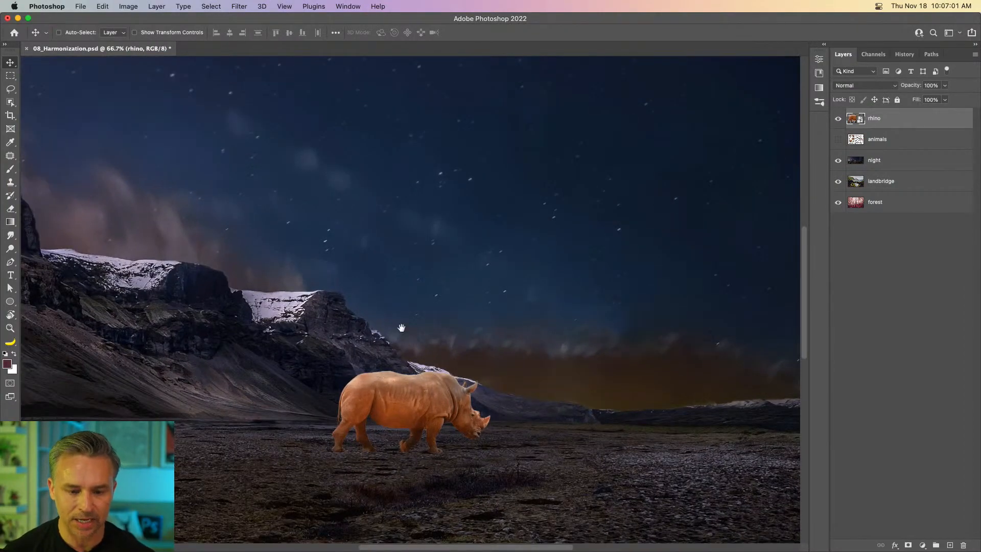
{"action": "scroll", "coordinate": [403, 332], "scroll_direction": "down", "scroll_amount": 3}
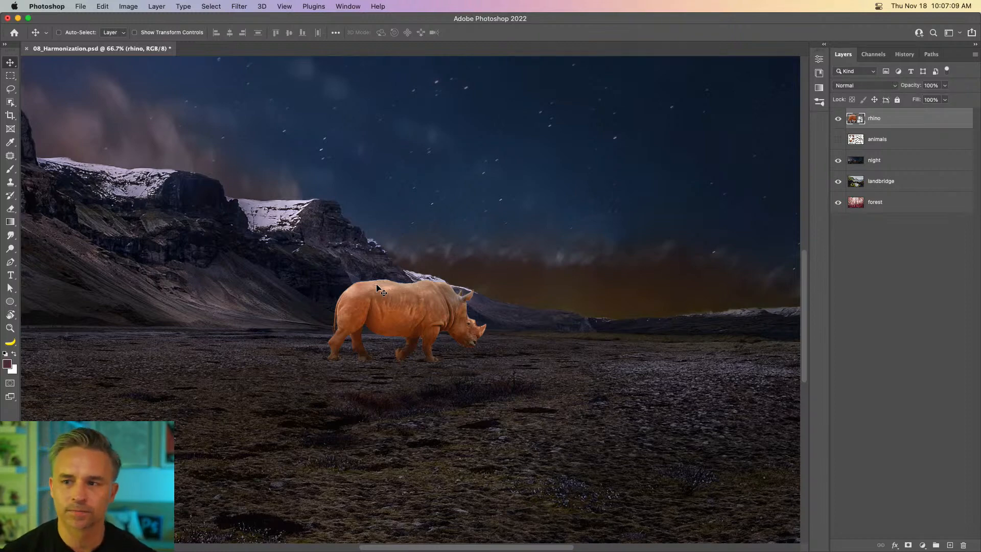
{"action": "left_click_drag", "start_coordinate": [384, 300], "coordinate": [404, 306]}
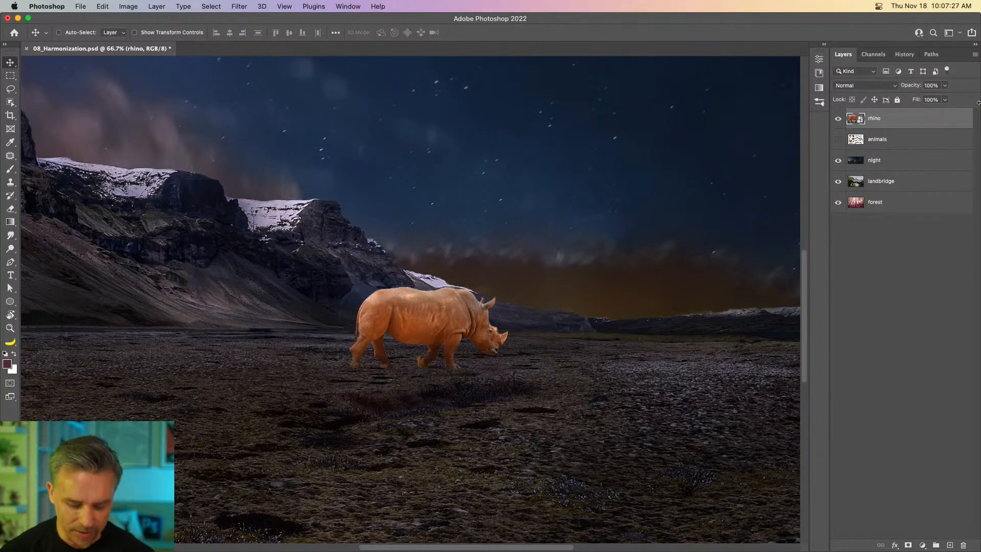
Select the rhino layer and open Neural Filters for it
{"action": "key", "text": "super+plus"}
{"action": "key", "text": "super+plus"}
{"action": "scroll", "coordinate": [438, 227], "scroll_direction": "down", "scroll_amount": 5}
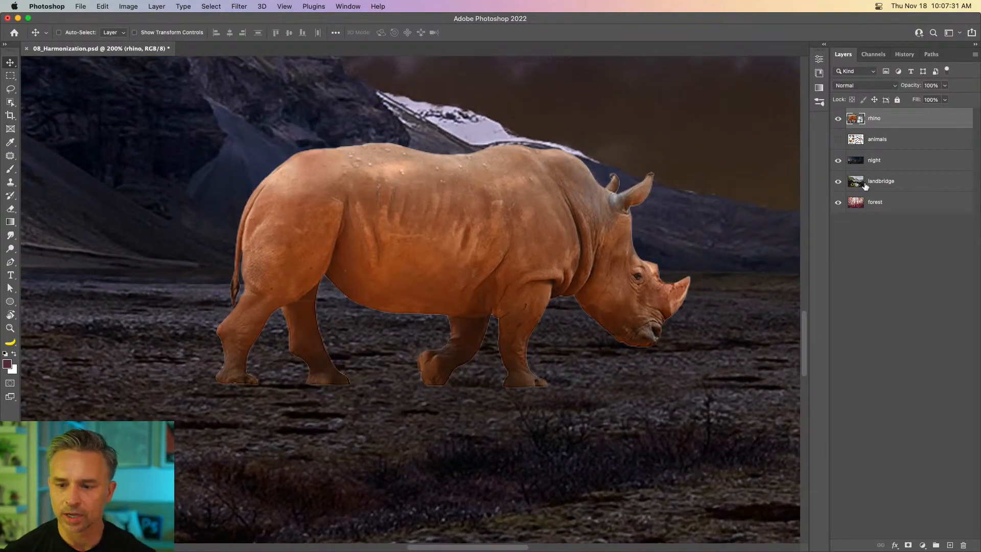
{"action": "left_click", "coordinate": [868, 155]}
{"action": "left_click", "coordinate": [905, 122]}
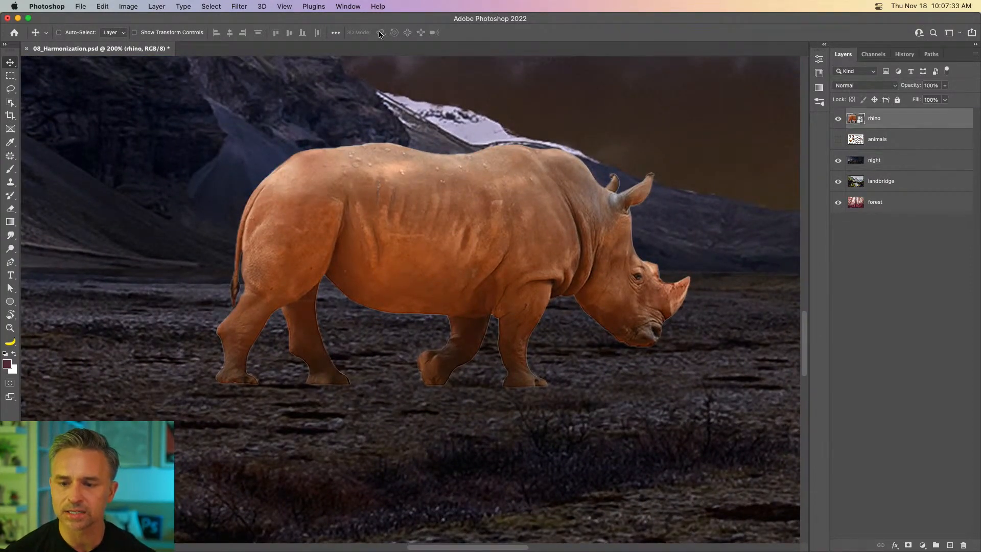
{"action": "left_click", "coordinate": [239, 7]}
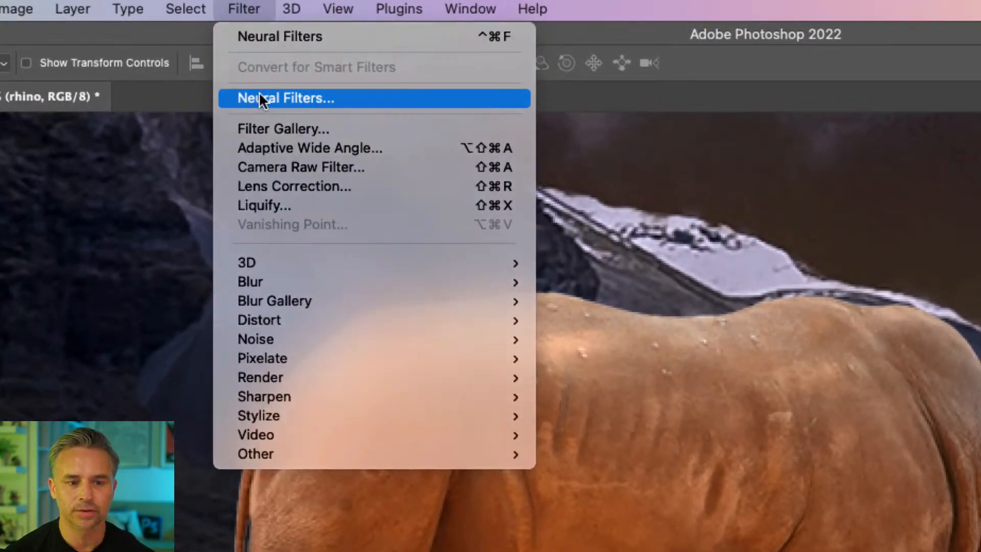
{"action": "left_click", "coordinate": [259, 96]}
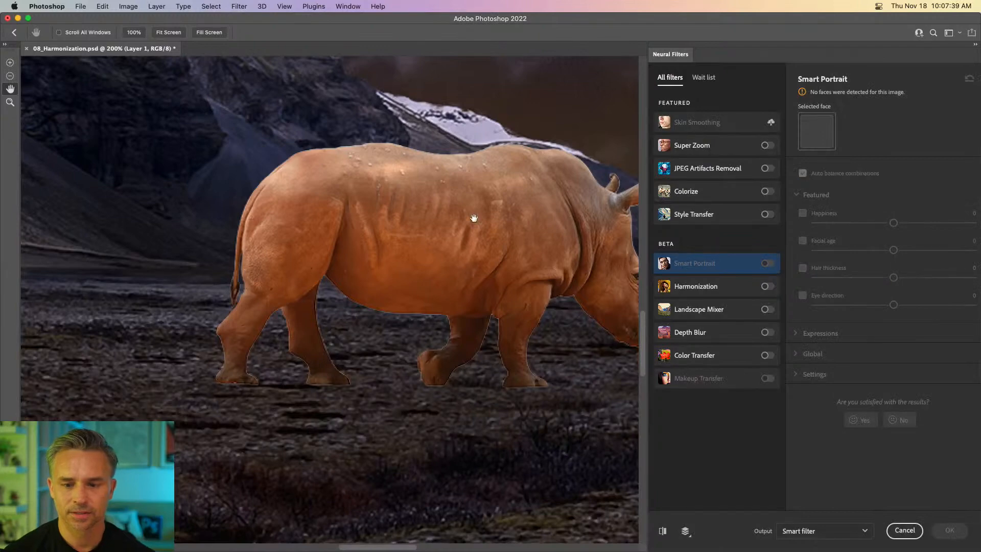
Enable the Harmonization filter on the rhino and use the night layer as its reference image
{"action": "left_click_drag", "start_coordinate": [473, 218], "coordinate": [363, 260]}
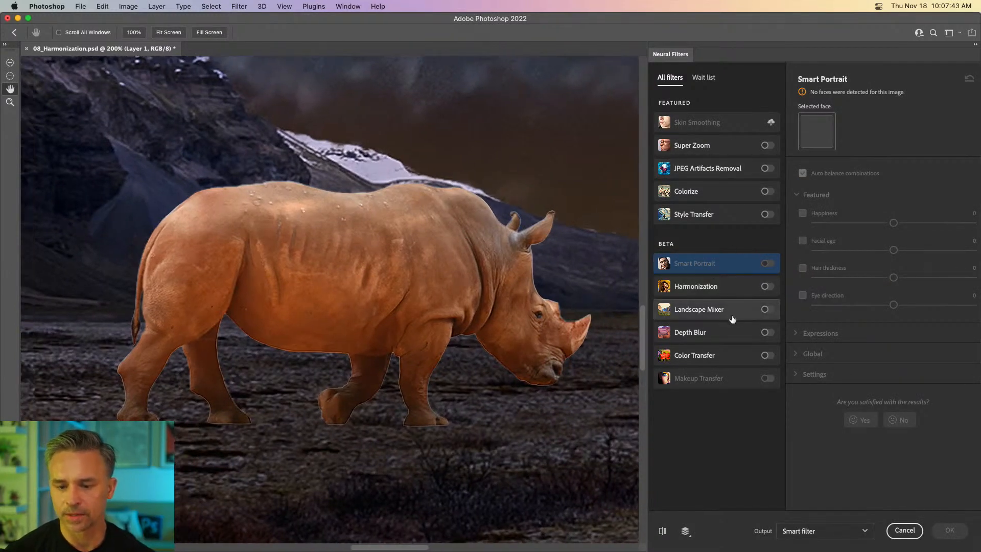
{"action": "left_click", "coordinate": [722, 289]}
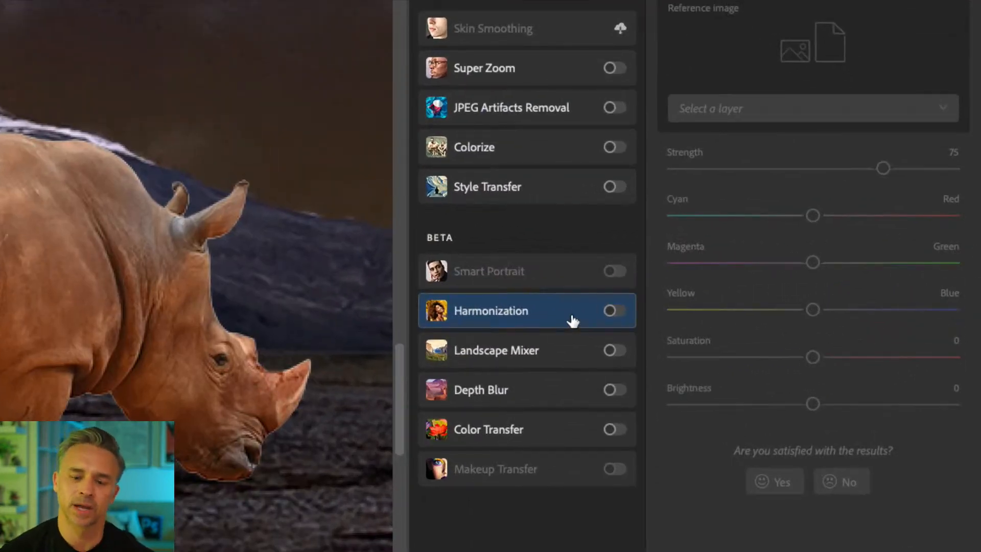
{"action": "mouse_move", "coordinate": [573, 321]}
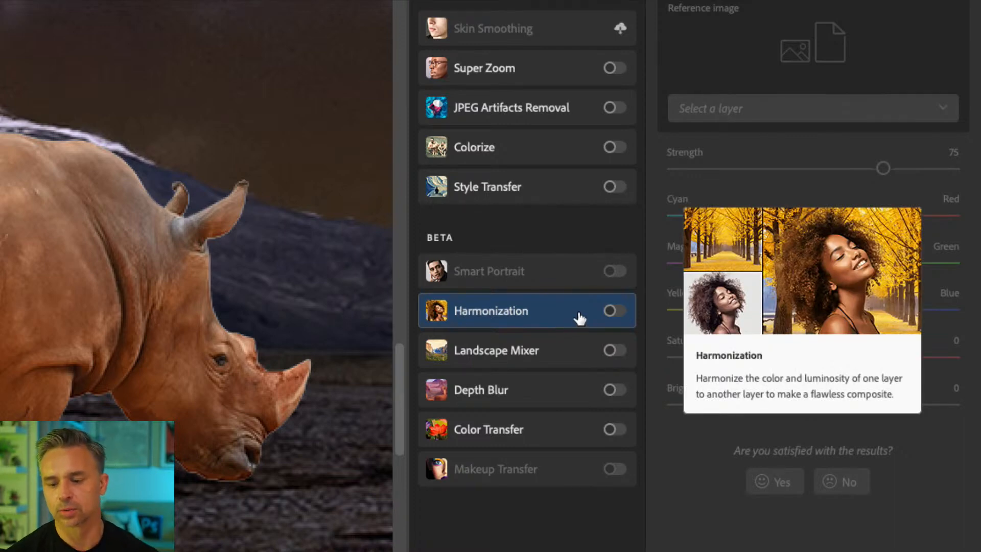
{"action": "left_click", "coordinate": [611, 312]}
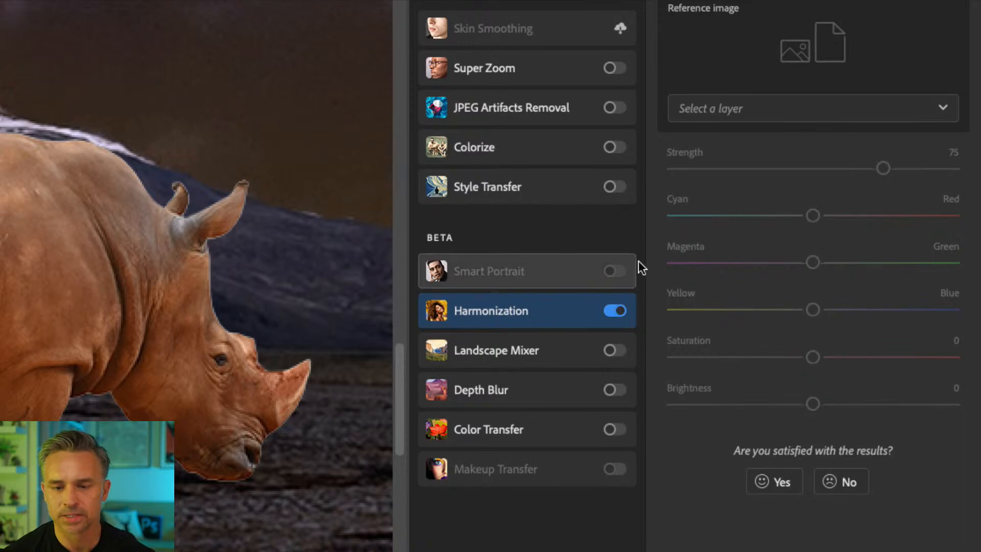
{"action": "left_click", "coordinate": [819, 117]}
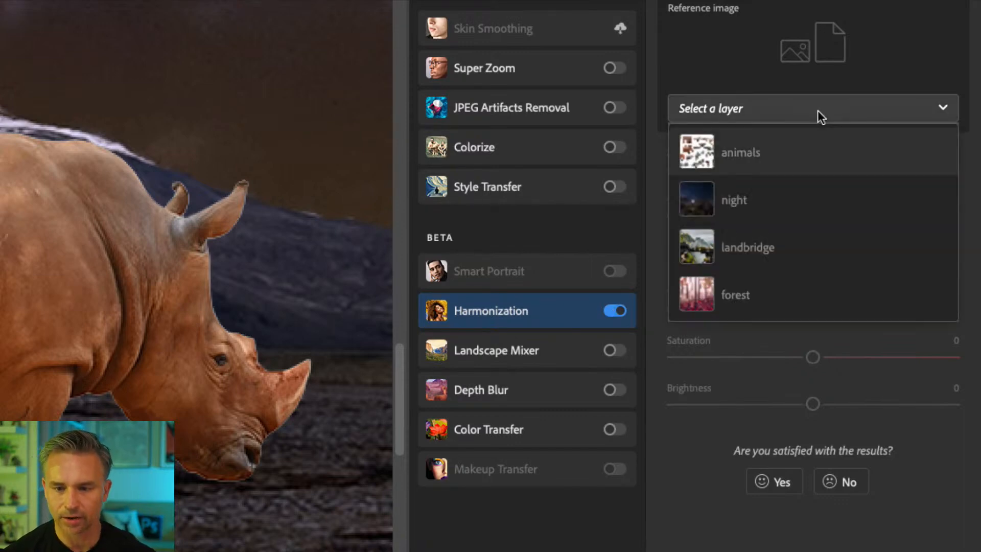
{"action": "left_click", "coordinate": [798, 203]}
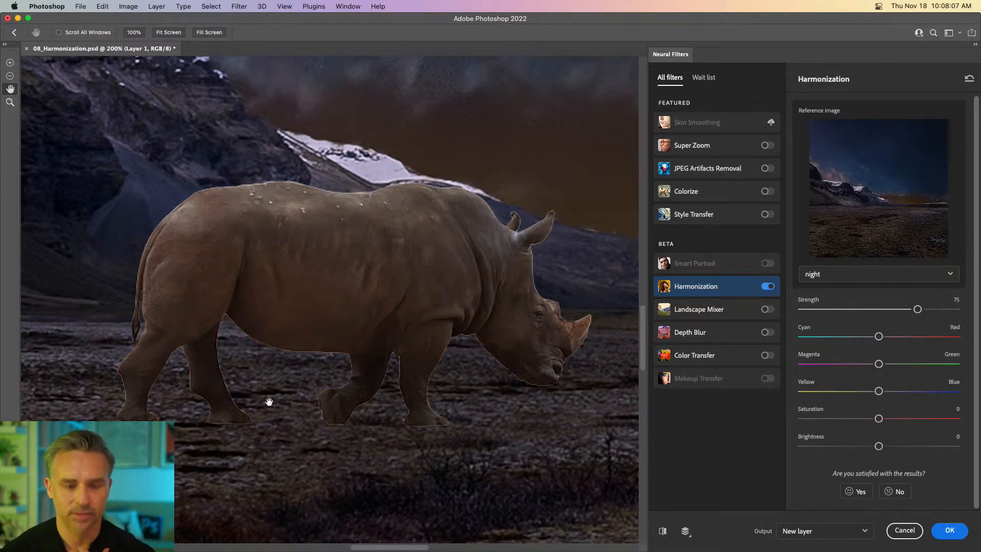
Compare the rhino with and without the harmonization preview, and apply the filter as a new layer
{"action": "key", "text": "super+minus"}
{"action": "key", "text": "super+minus"}
{"action": "key", "text": "super+minus"}
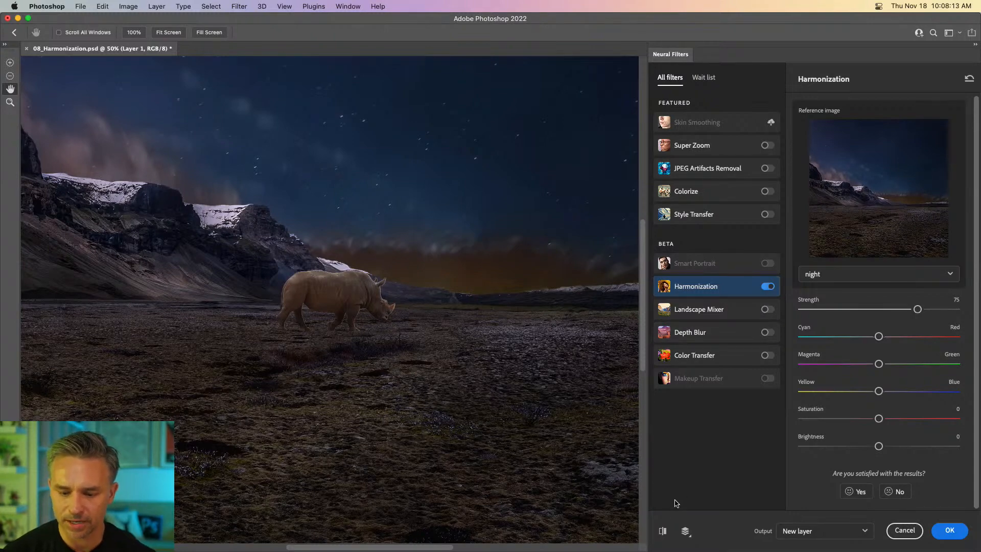
{"action": "left_click", "coordinate": [662, 532]}
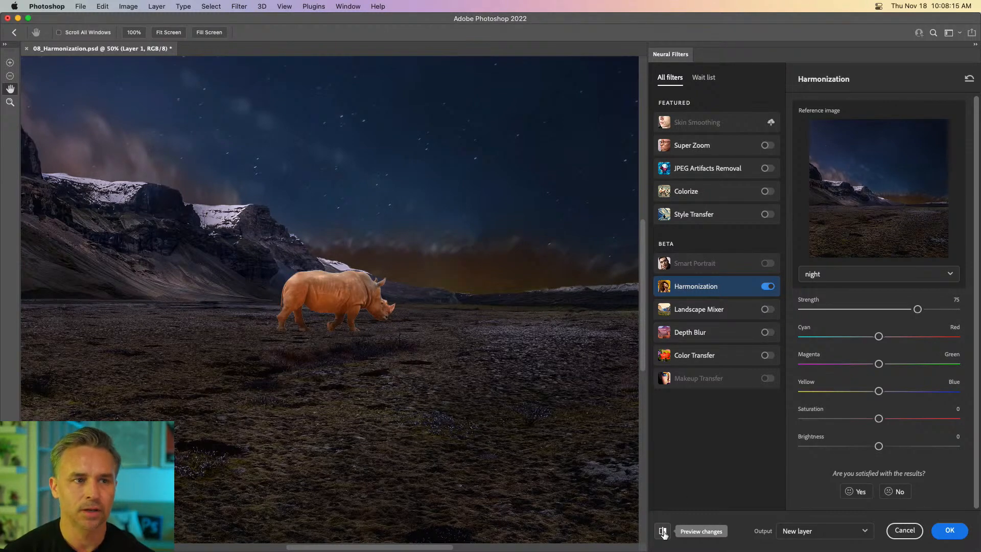
{"action": "left_click", "coordinate": [662, 532]}
{"action": "left_click", "coordinate": [662, 531]}
{"action": "left_click", "coordinate": [662, 532]}
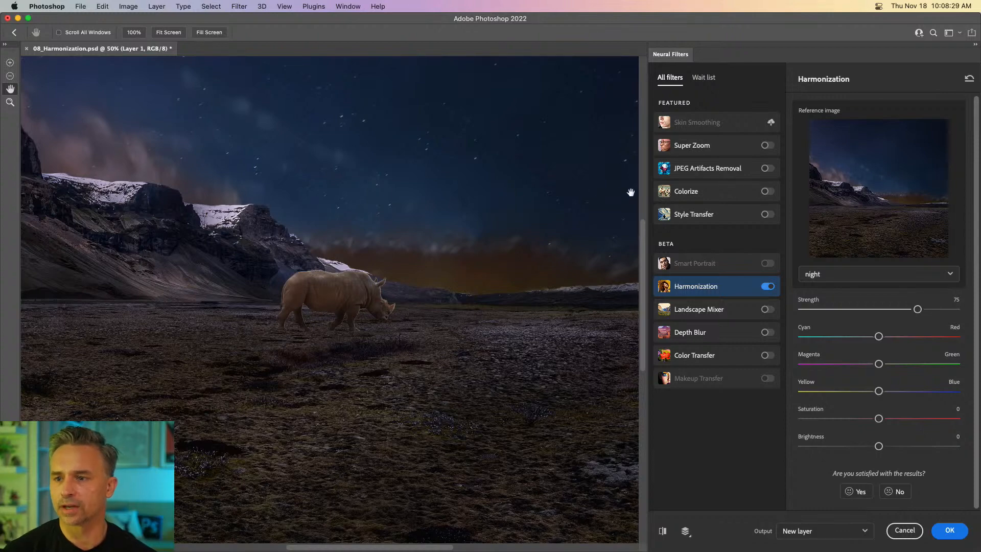
{"action": "left_click", "coordinate": [950, 530]}
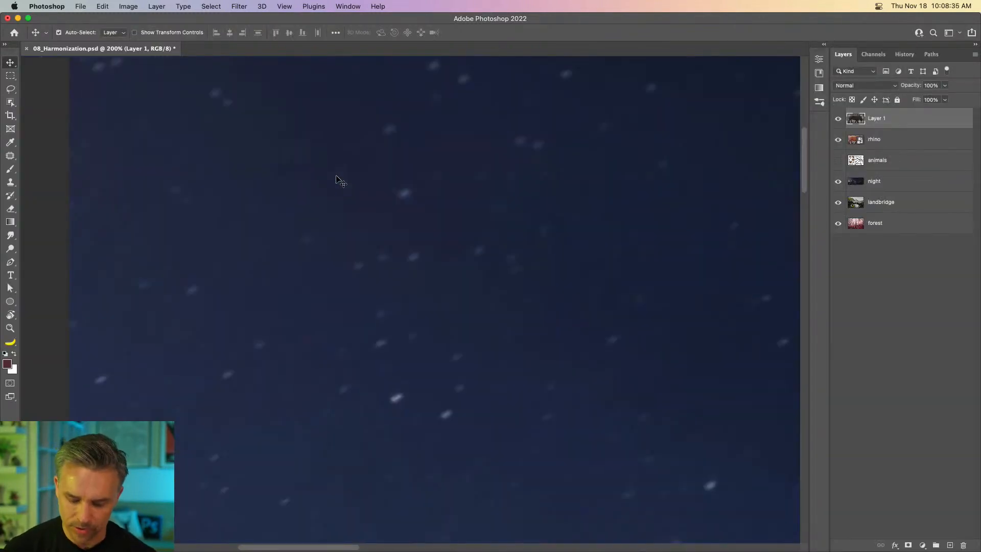
Examine the harmonized rhino up close, checking its edges and how its tones match the night scene
{"action": "key", "text": "super+0"}
{"action": "key", "text": "super+plus"}
{"action": "key", "text": "super+plus"}
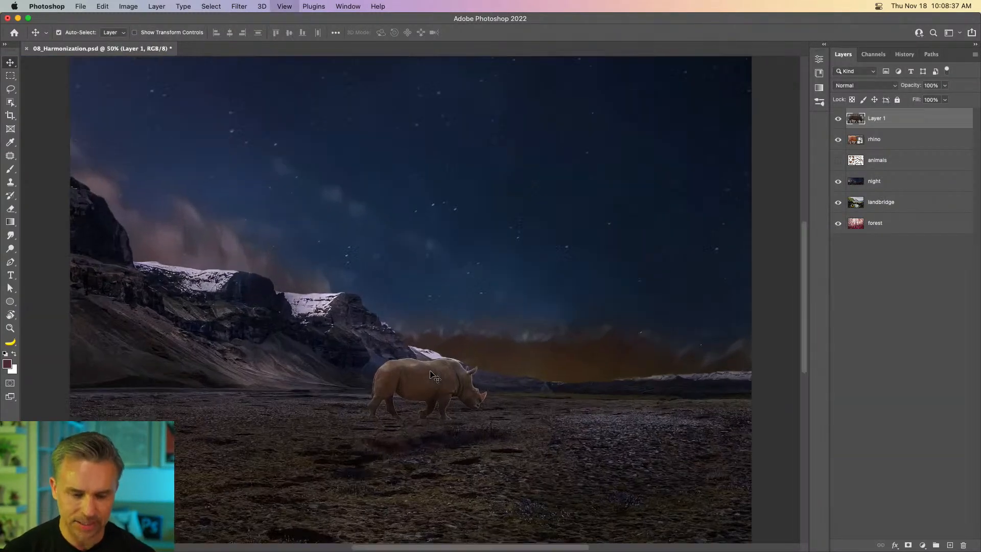
{"action": "key", "text": "super+plus"}
{"action": "left_click_drag", "start_coordinate": [443, 391], "coordinate": [427, 217]}
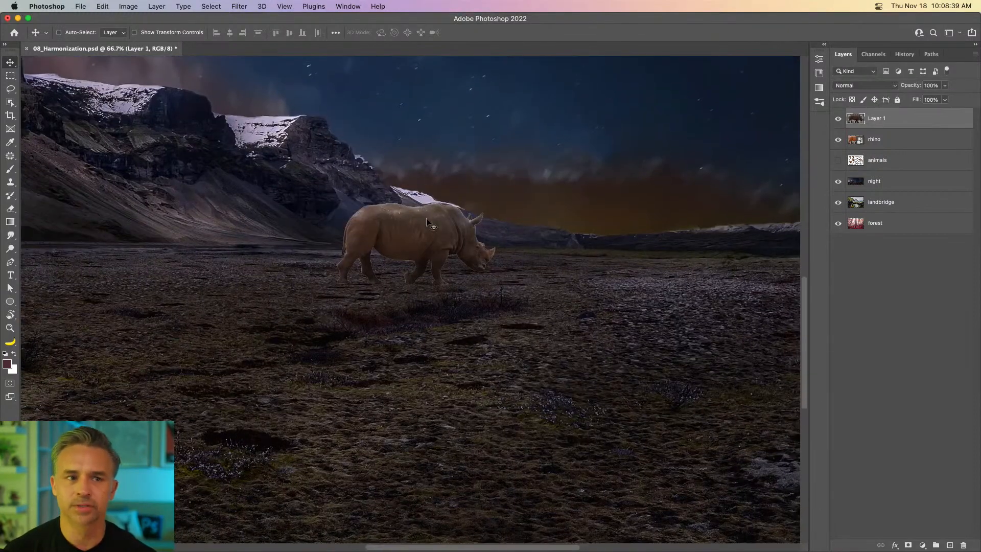
{"action": "key", "text": "super+plus"}
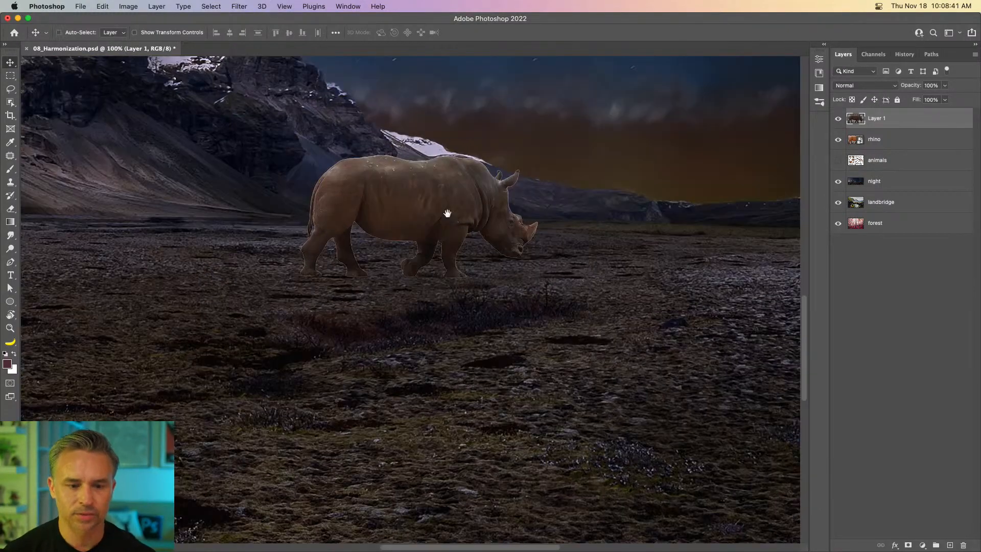
{"action": "left_click_drag", "start_coordinate": [446, 212], "coordinate": [451, 323]}
{"action": "key", "text": "super+plus"}
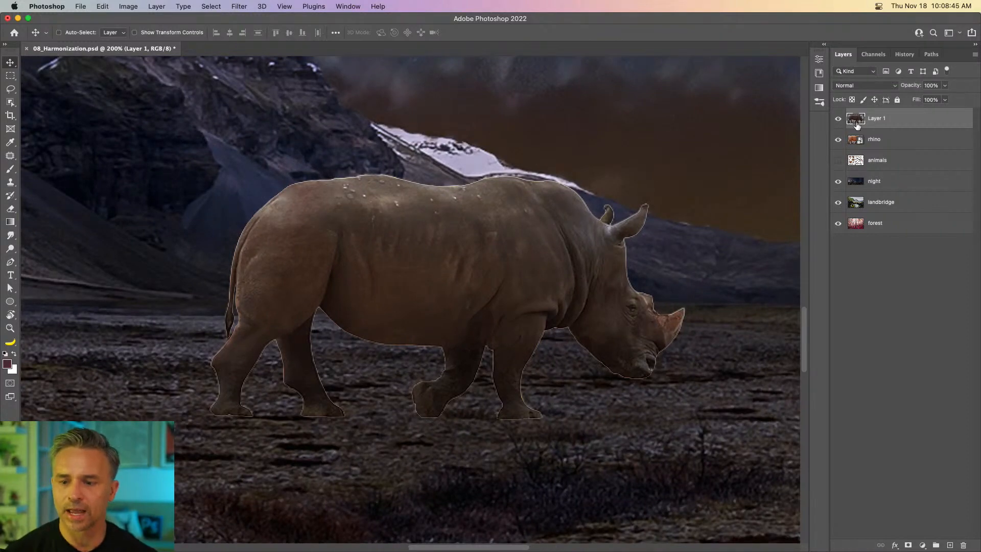
Compare the rhino with and without its harmonized copy, and delete the harmonized layer above the original rhino
{"action": "left_click", "coordinate": [870, 139]}
{"action": "left_click", "coordinate": [838, 118]}
{"action": "left_click", "coordinate": [838, 119]}
{"action": "left_click", "coordinate": [881, 121]}
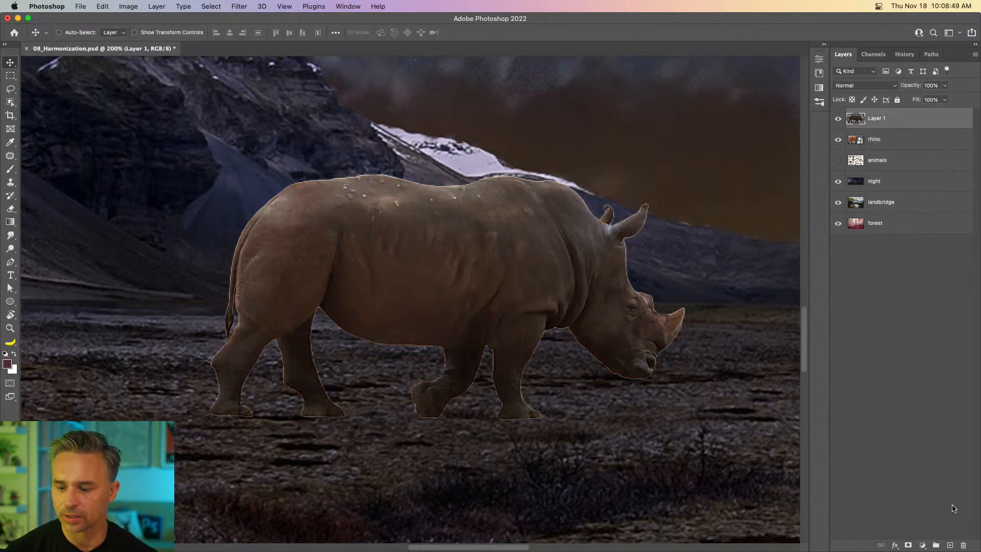
{"action": "left_click", "coordinate": [963, 545]}
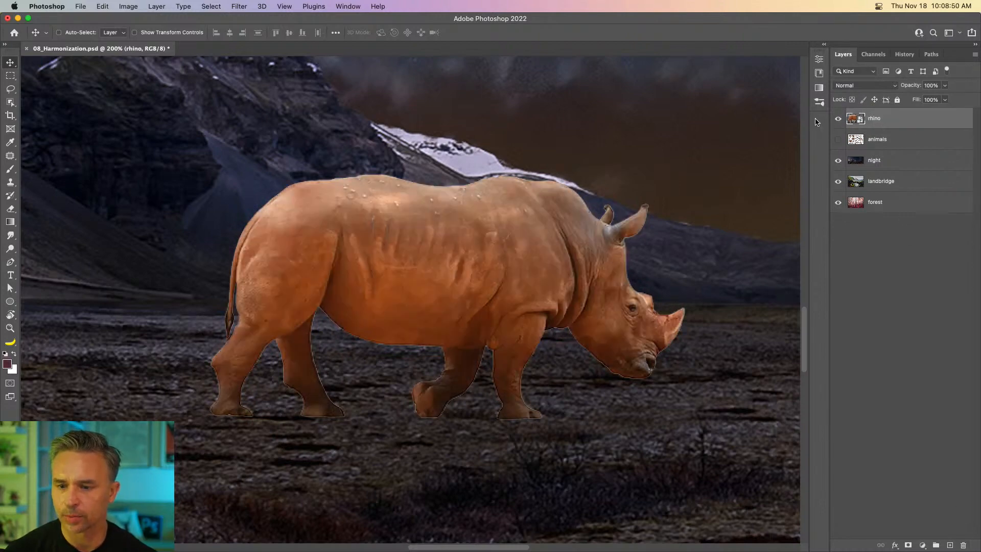
Enable the Harmonization neural filter on the rhino with night as the reference image and Smart filter as the output
{"action": "left_click", "coordinate": [236, 6]}
{"action": "left_click", "coordinate": [245, 50]}
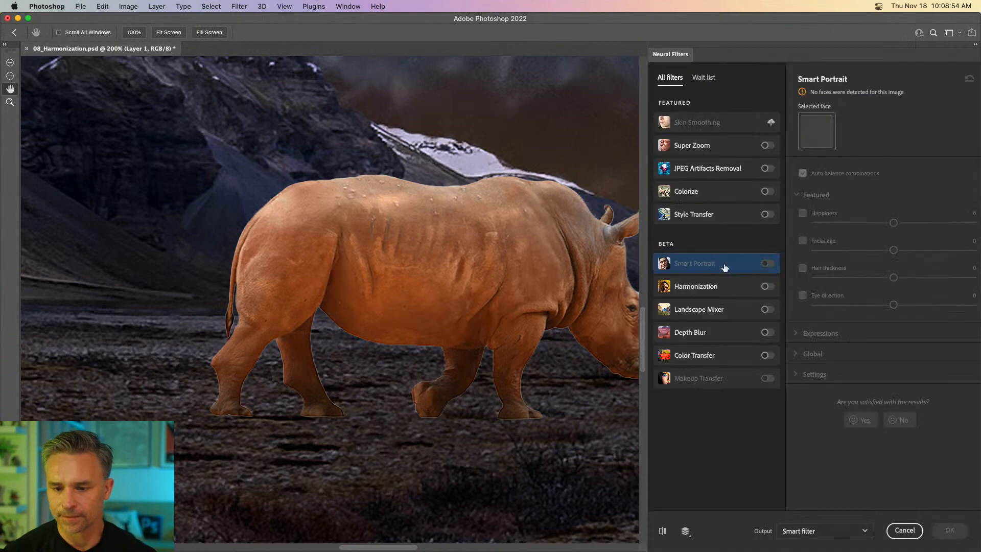
{"action": "left_click", "coordinate": [728, 307]}
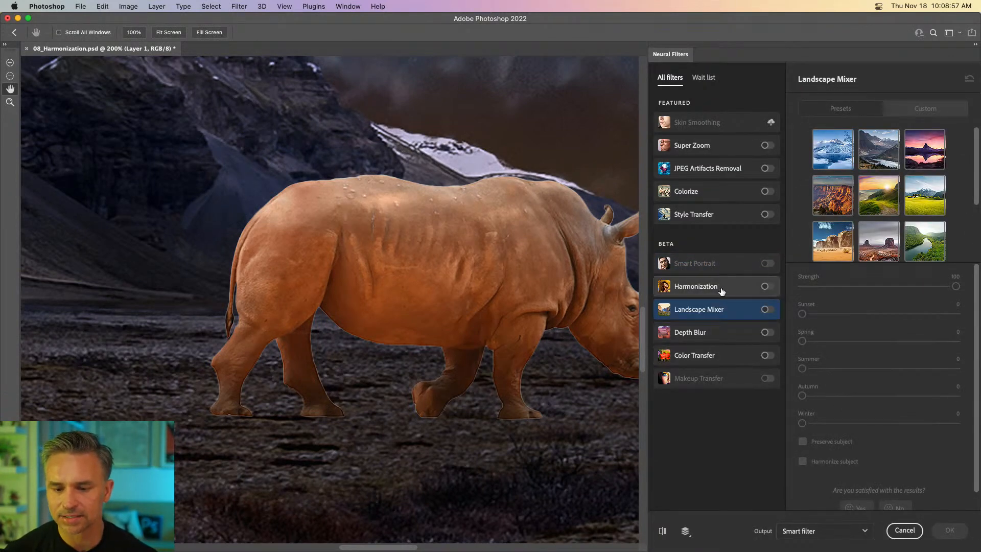
{"action": "left_click", "coordinate": [721, 290]}
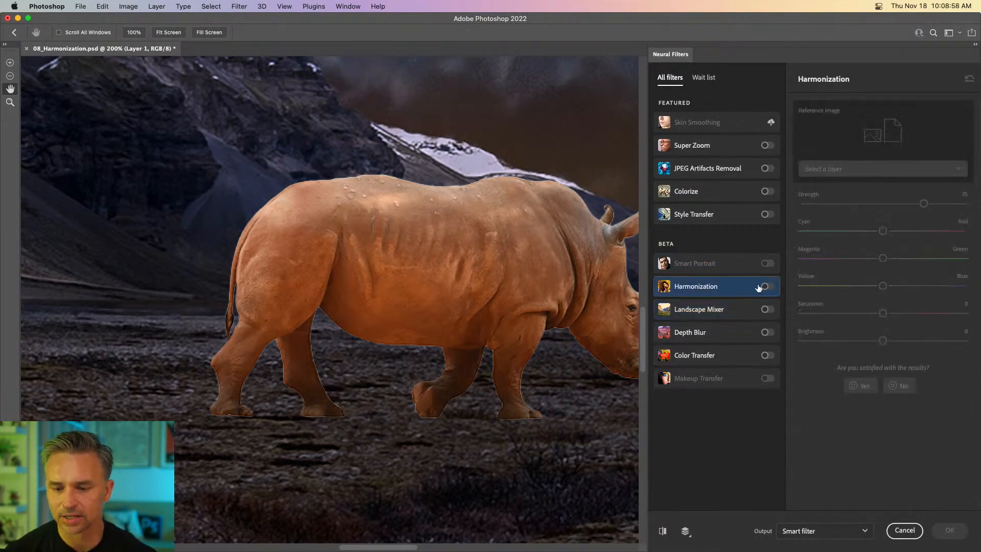
{"action": "left_click", "coordinate": [889, 170]}
{"action": "left_click", "coordinate": [883, 223]}
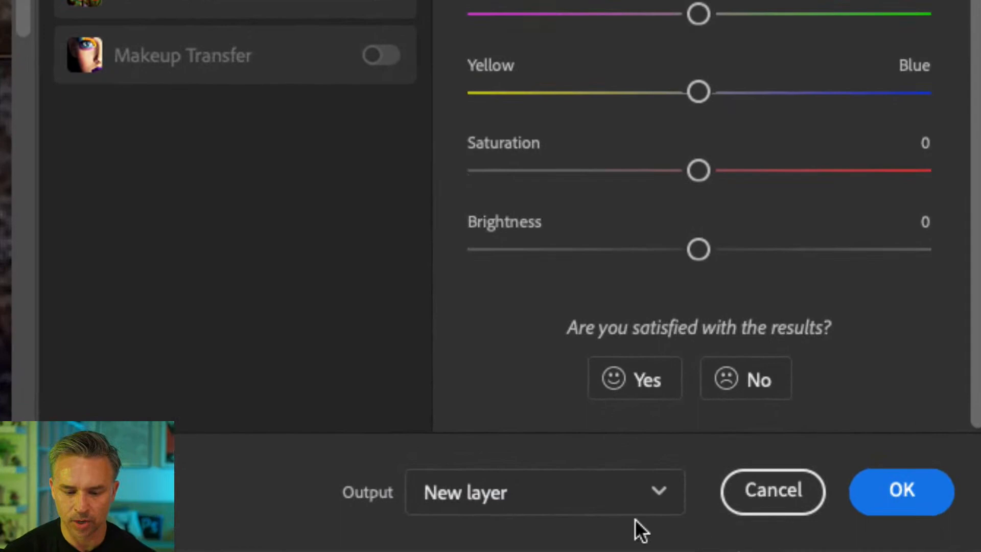
{"action": "left_click", "coordinate": [632, 501]}
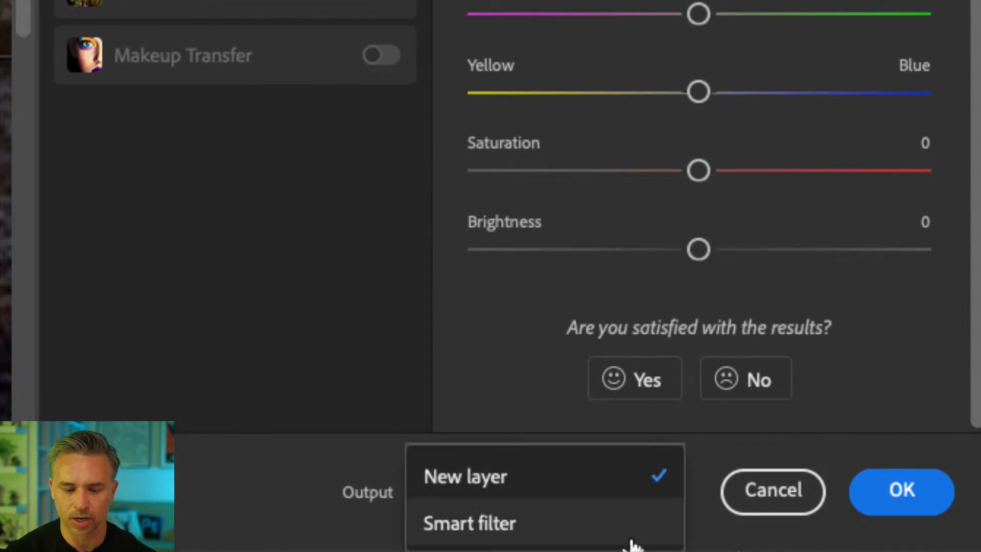
{"action": "left_click", "coordinate": [450, 529]}
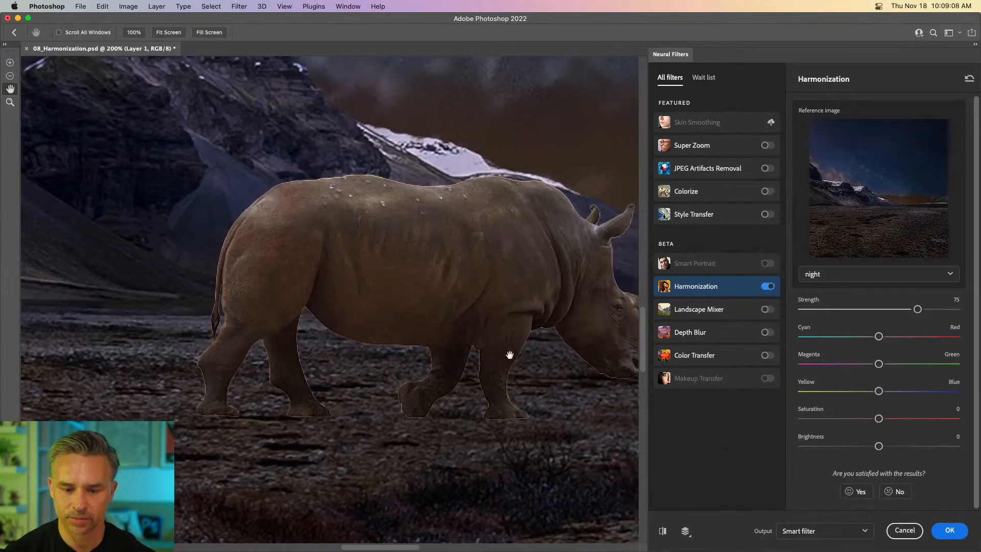
Set the Harmonization strength to 86 and apply the filter to the rhino
{"action": "left_click_drag", "start_coordinate": [509, 355], "coordinate": [390, 344]}
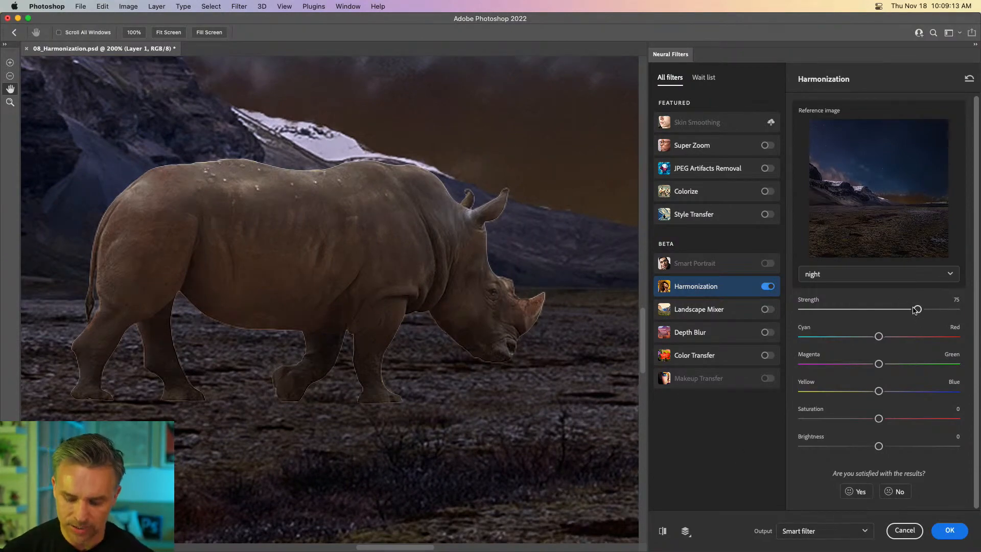
{"action": "key", "text": "super+minus"}
{"action": "key", "text": "super+minus"}
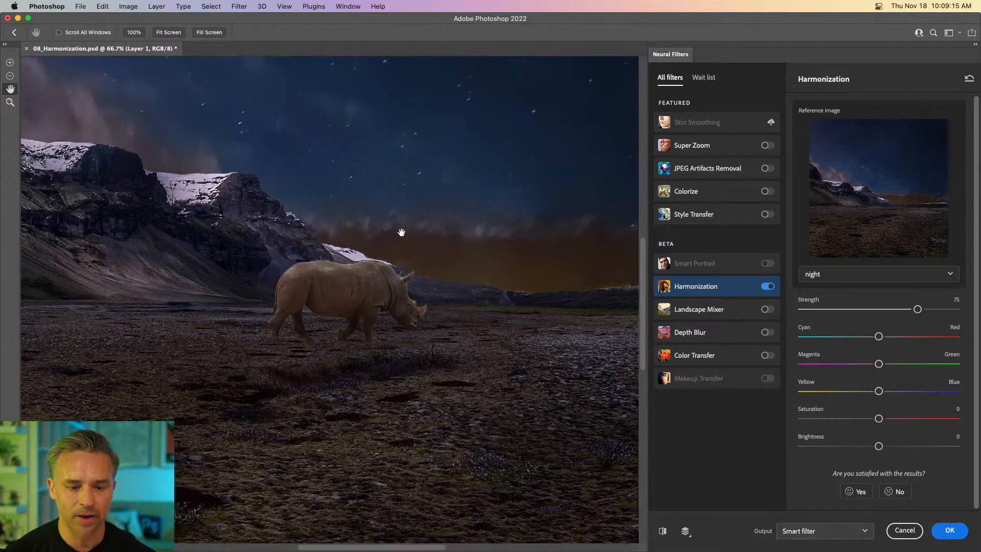
{"action": "left_click_drag", "start_coordinate": [918, 309], "coordinate": [978, 310]}
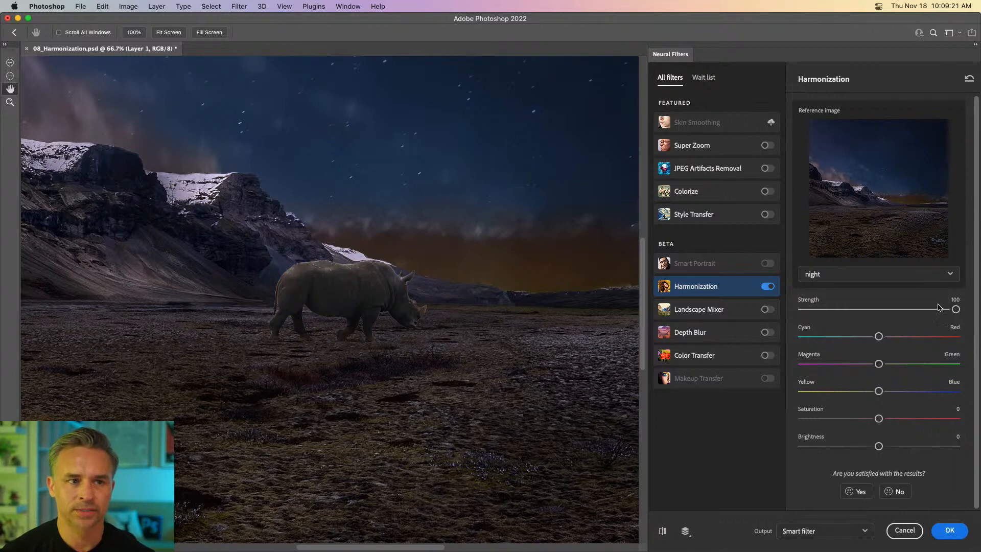
{"action": "left_click", "coordinate": [913, 310]}
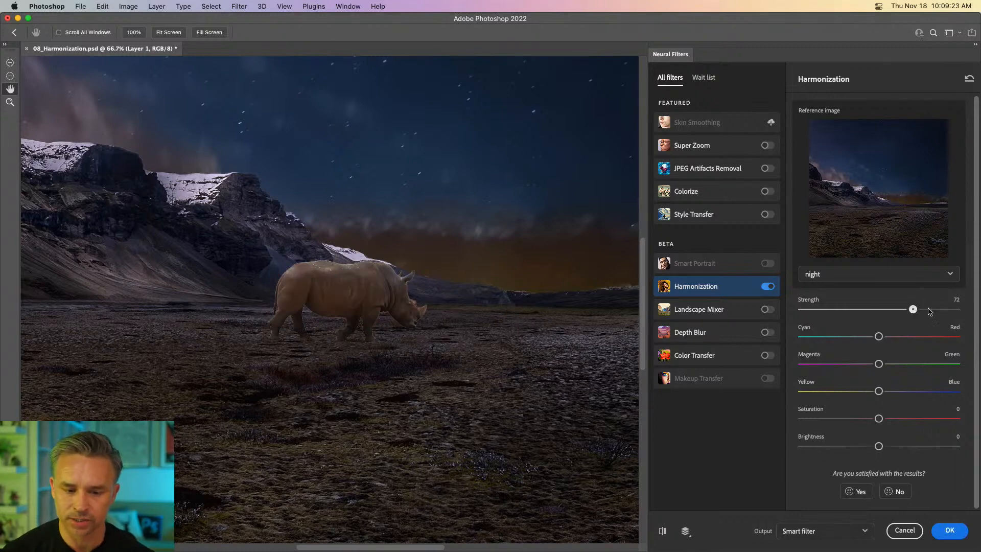
{"action": "left_click", "coordinate": [937, 308]}
{"action": "mouse_move", "coordinate": [939, 308]}
{"action": "left_mouse_down"}
{"action": "mouse_move", "coordinate": [951, 309]}
{"action": "mouse_move", "coordinate": [935, 310]}
{"action": "left_mouse_up"}
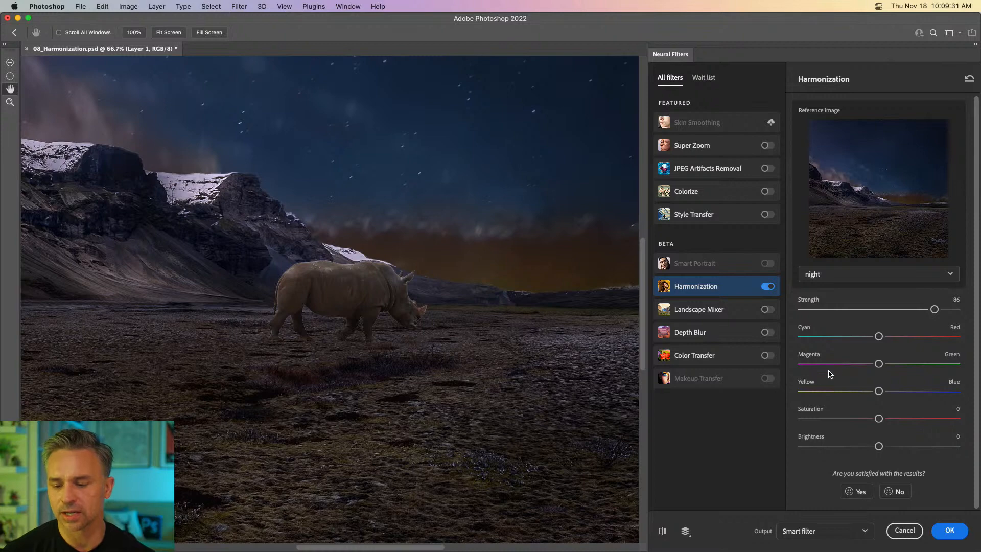
{"action": "left_click", "coordinate": [947, 530]}
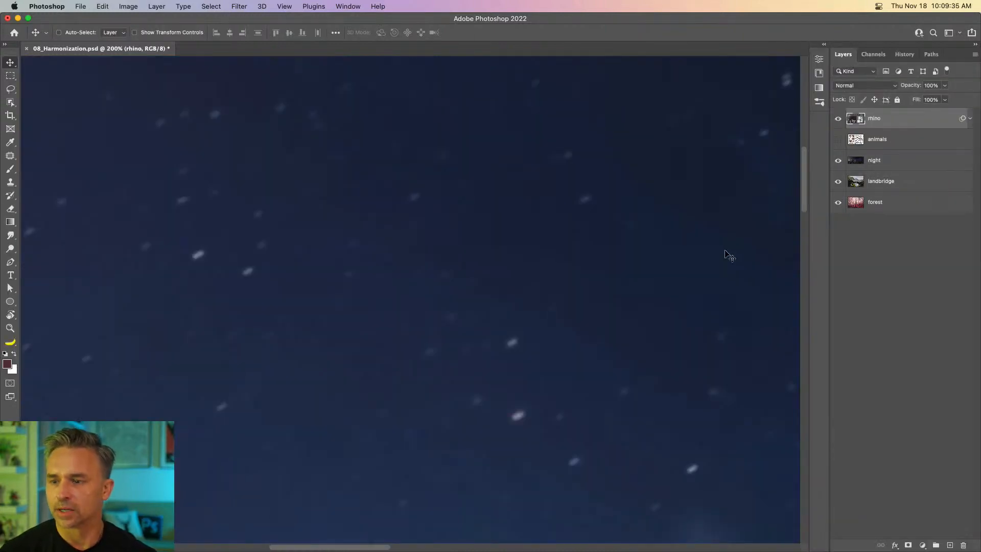
Open the rhino smart object, contract its layer mask with Shift Edge at -29%, and save and close its contents
{"action": "key", "text": "super+0"}
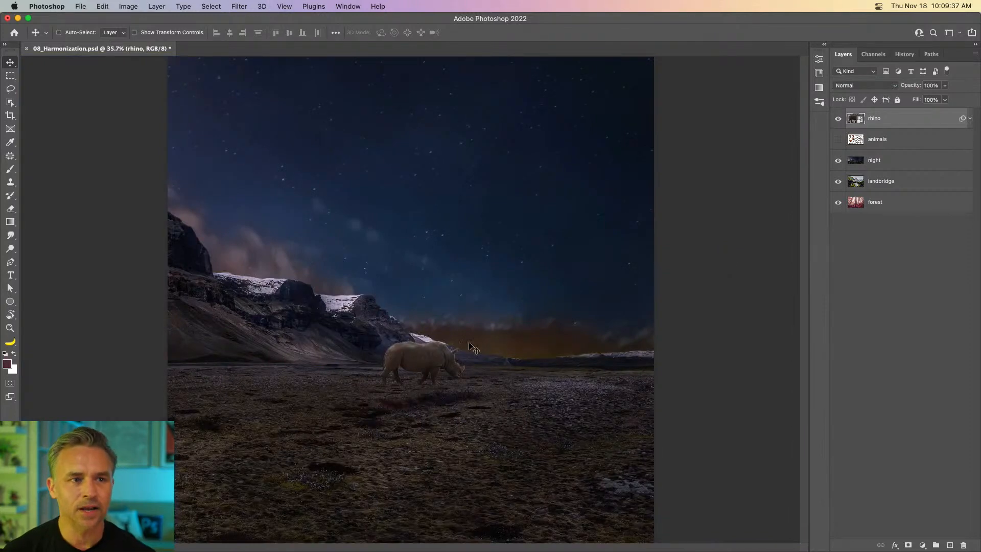
{"action": "key", "text": "super+plus"}
{"action": "key", "text": "super+plus"}
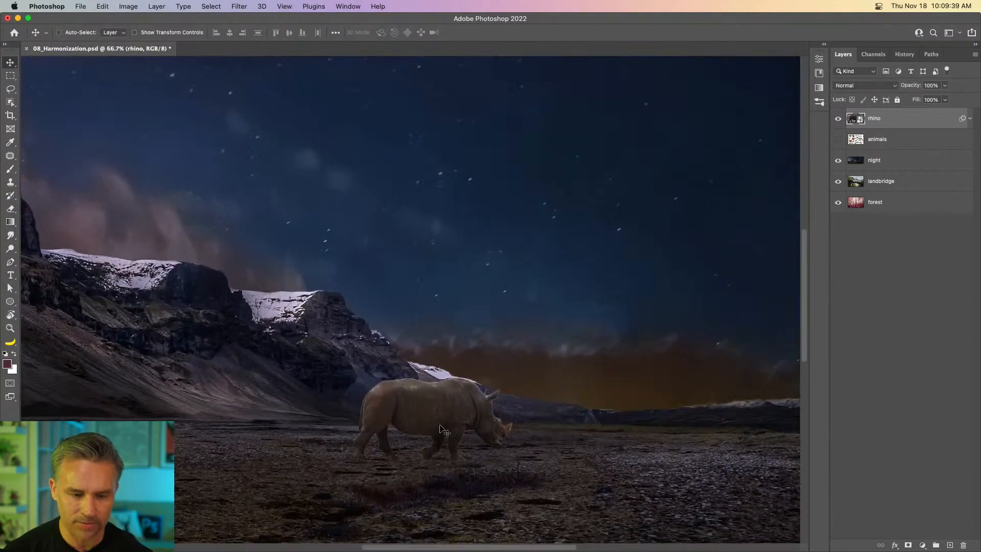
{"action": "left_click_drag", "start_coordinate": [412, 408], "coordinate": [401, 253]}
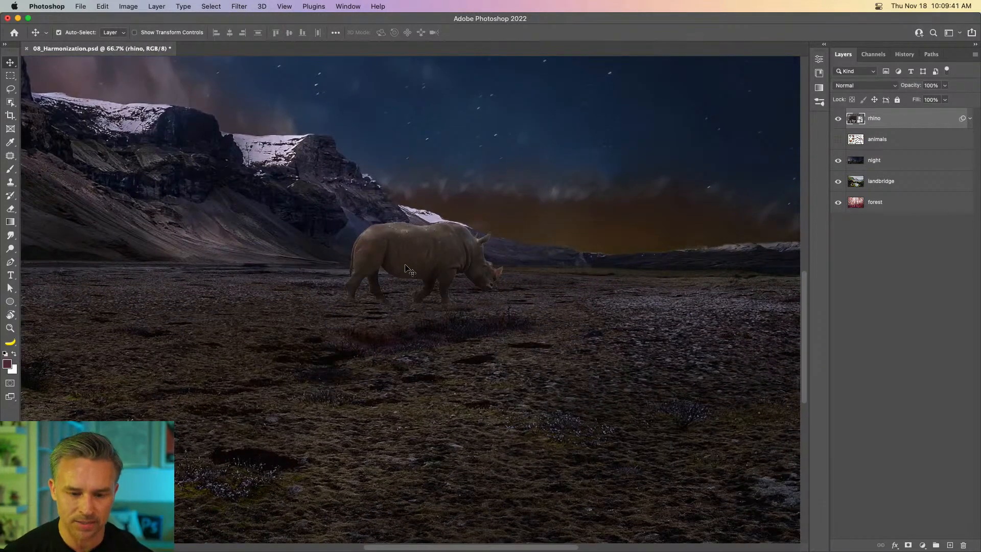
{"action": "key", "text": "super+plus"}
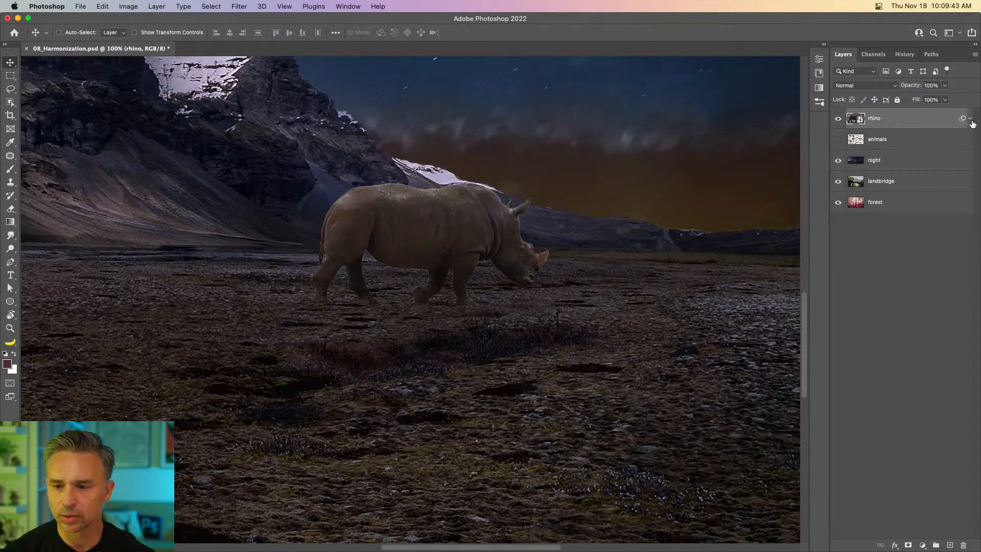
{"action": "double_click", "coordinate": [849, 121]}
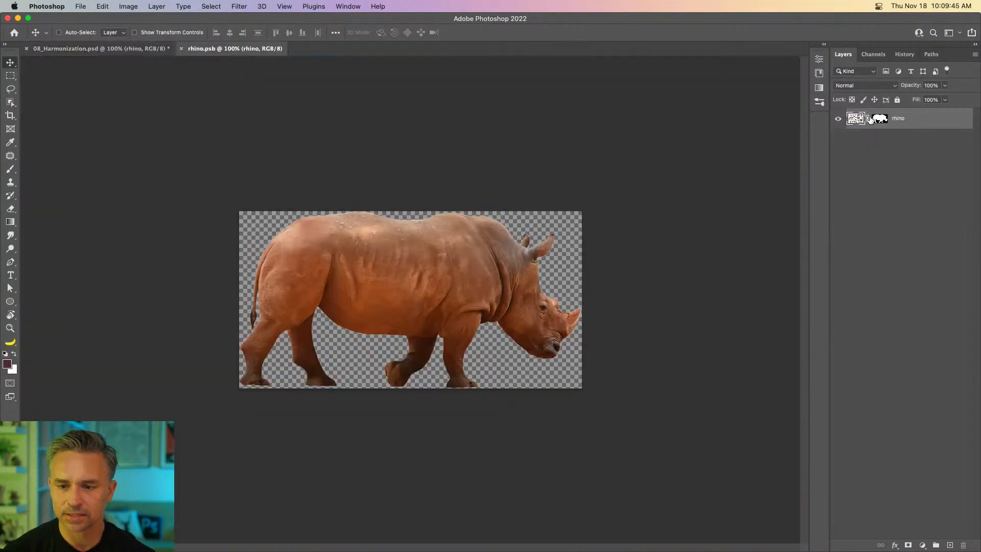
{"action": "double_click", "coordinate": [876, 120]}
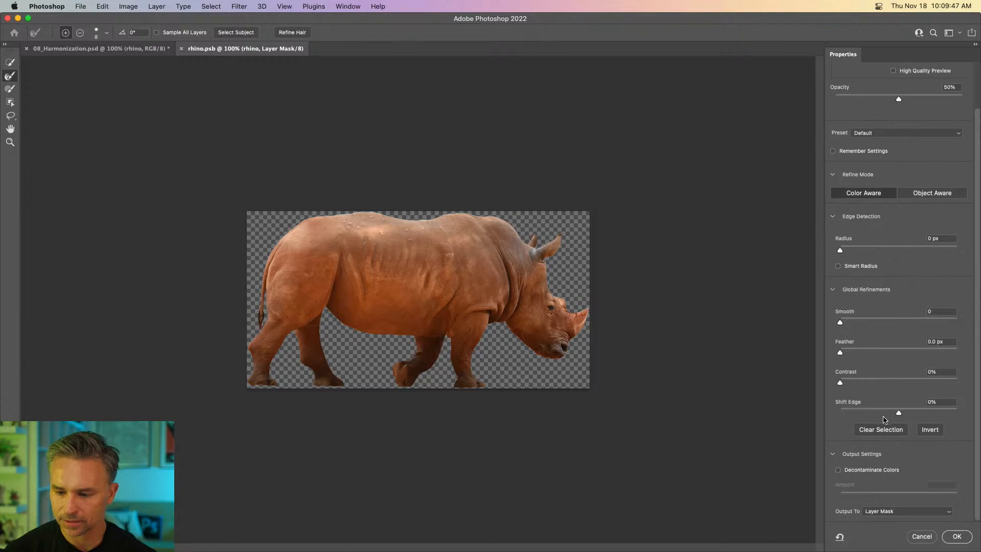
{"action": "left_click_drag", "start_coordinate": [898, 412], "coordinate": [882, 415]}
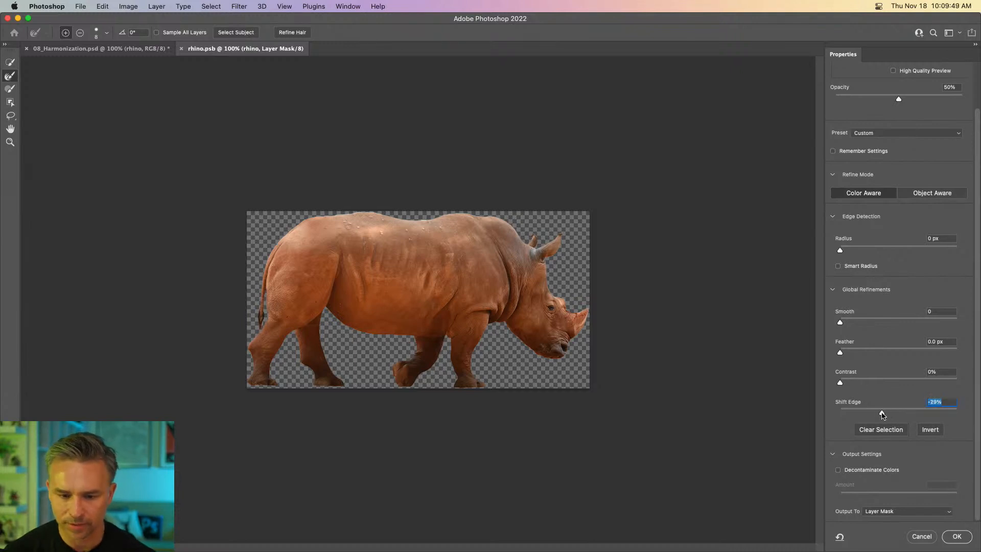
{"action": "left_click", "coordinate": [956, 536]}
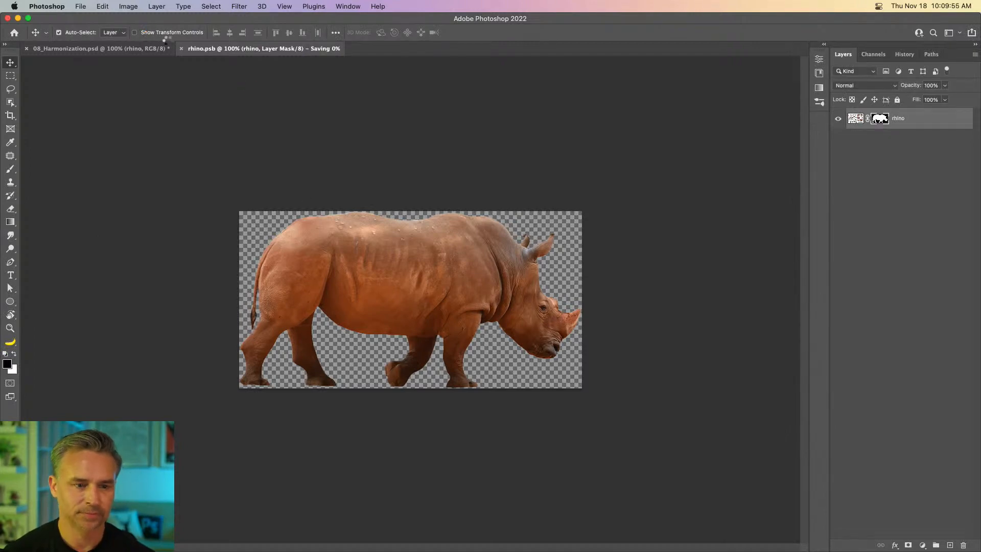
{"action": "key", "text": "super+w"}
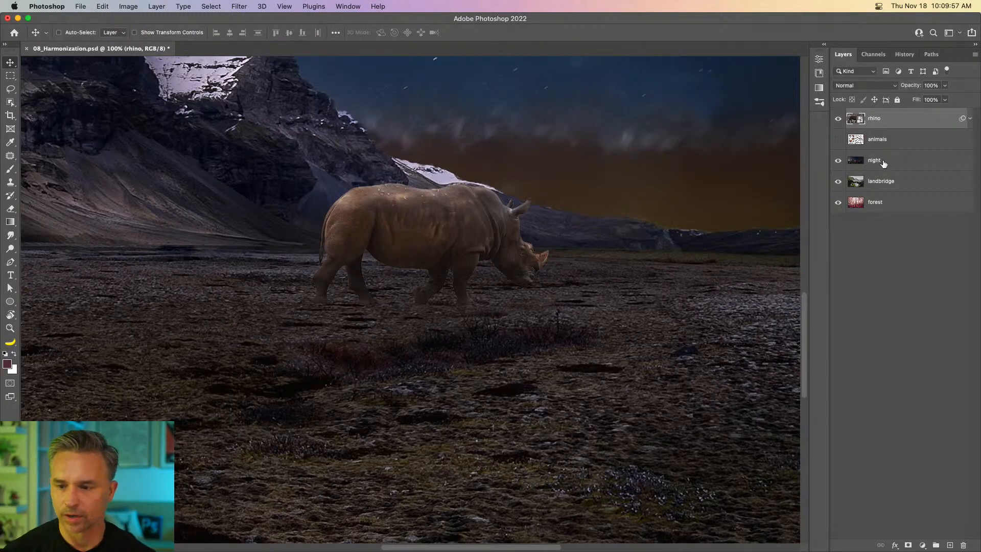
Add a new layer beneath the rhino and paint black contact shadows under its feet with a 25 px brush
{"action": "left_click", "coordinate": [893, 140]}
{"action": "left_click", "coordinate": [948, 545]}
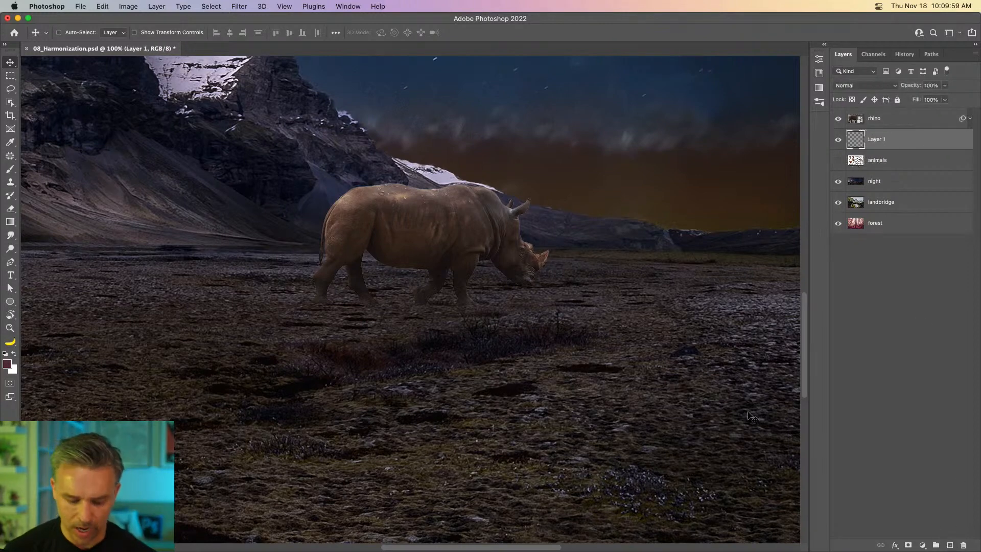
{"action": "key", "text": "b"}
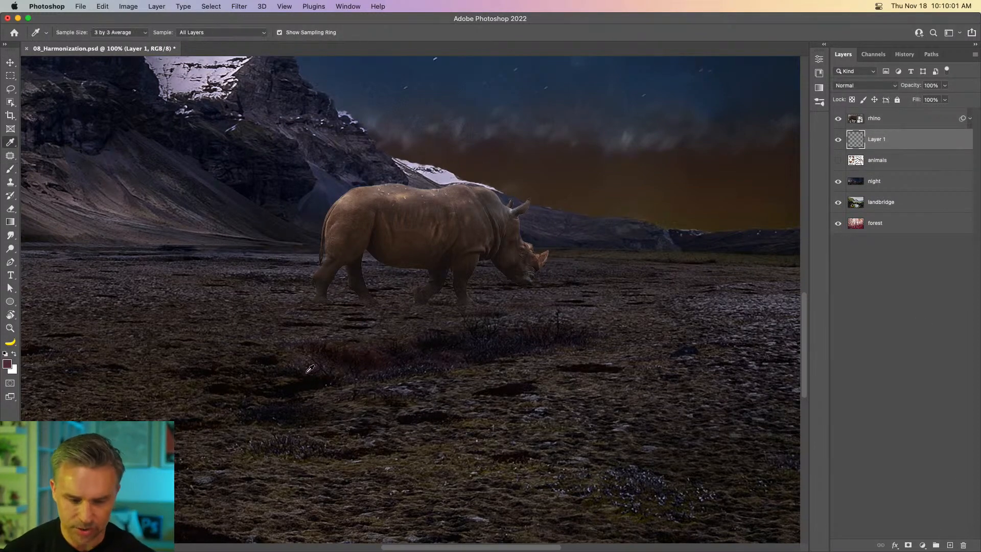
{"action": "key", "text": "d"}
{"action": "key", "text": "bracketleft"}
{"action": "key", "text": "bracketleft"}
{"action": "key", "text": "bracketleft"}
{"action": "key", "text": "bracketleft"}
{"action": "key", "text": "bracketleft"}
{"action": "key", "text": "bracketleft"}
{"action": "key", "text": "bracketleft"}
{"action": "key", "text": "bracketleft"}
{"action": "key", "text": "bracketleft"}
{"action": "key", "text": "bracketleft"}
{"action": "key", "text": "bracketleft"}
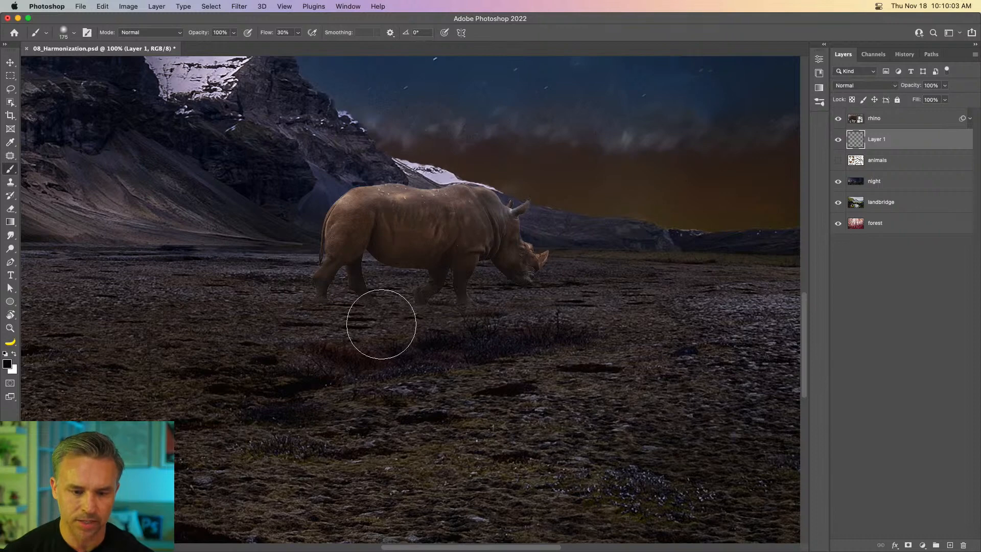
{"action": "key", "text": "bracketleft"}
{"action": "left_click_drag", "start_coordinate": [319, 301], "coordinate": [394, 301]}
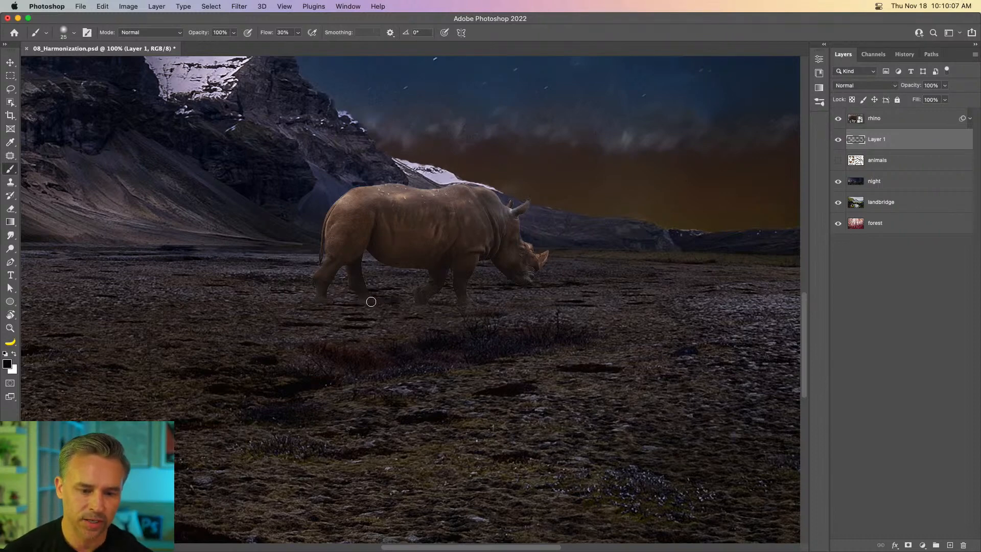
Lower the brush flow to 6% and paint a softer, wider shadow on the ground beneath the rhino
{"action": "key", "text": "bracketright"}
{"action": "key", "text": "bracketright"}
{"action": "key", "text": "bracketright"}
{"action": "key", "text": "bracketright"}
{"action": "key", "text": "bracketright"}
{"action": "key", "text": "bracketright"}
{"action": "key", "text": "bracketright"}
{"action": "key", "text": "bracketright"}
{"action": "key", "text": "bracketright"}
{"action": "left_click_drag", "start_coordinate": [268, 35], "coordinate": [253, 34]}
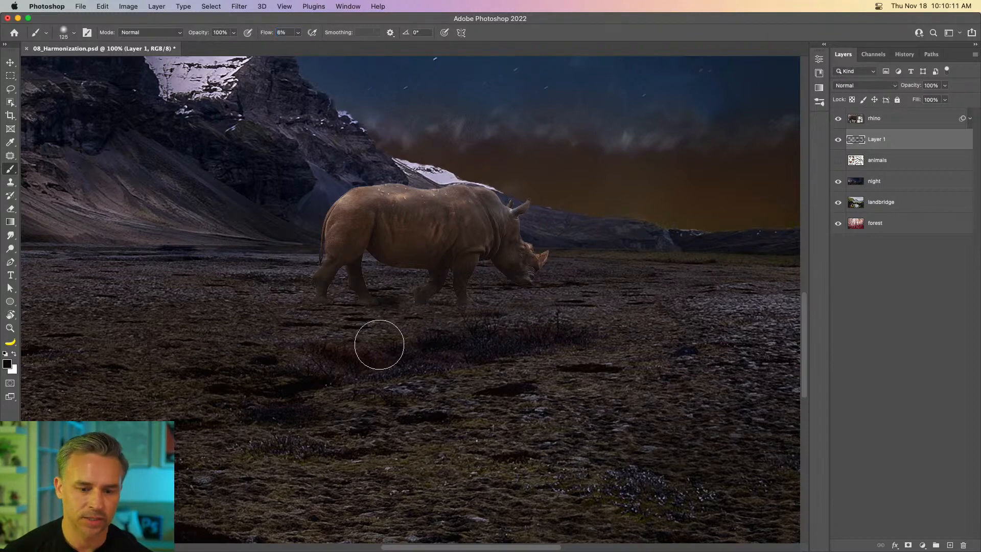
{"action": "left_click_drag", "start_coordinate": [398, 305], "coordinate": [444, 302]}
{"action": "key", "text": "bracketleft"}
{"action": "key", "text": "bracketleft"}
{"action": "key", "text": "bracketleft"}
{"action": "key", "text": "bracketleft"}
{"action": "key", "text": "bracketleft"}
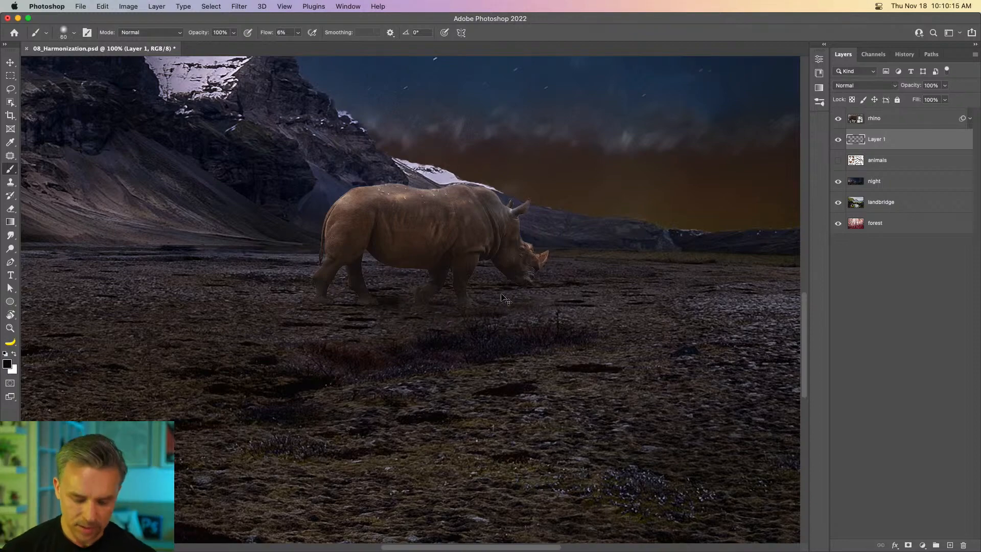
Hide the rhino and its shadow layer, and show and select the animals layer
{"action": "key", "text": "super+minus"}
{"action": "key", "text": "super+minus"}
{"action": "key", "text": "super+minus"}
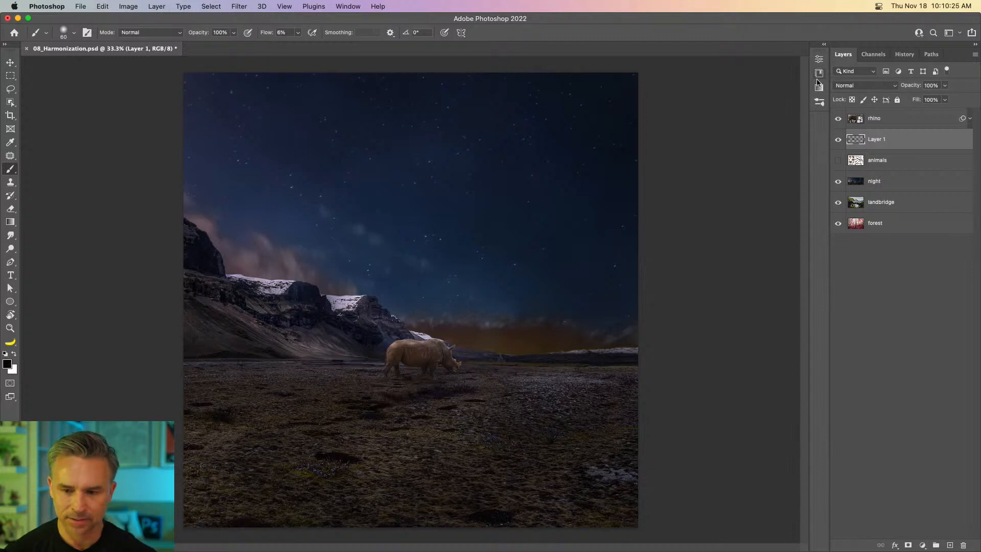
{"action": "left_click_drag", "start_coordinate": [838, 120], "coordinate": [837, 145]}
{"action": "left_click", "coordinate": [838, 160]}
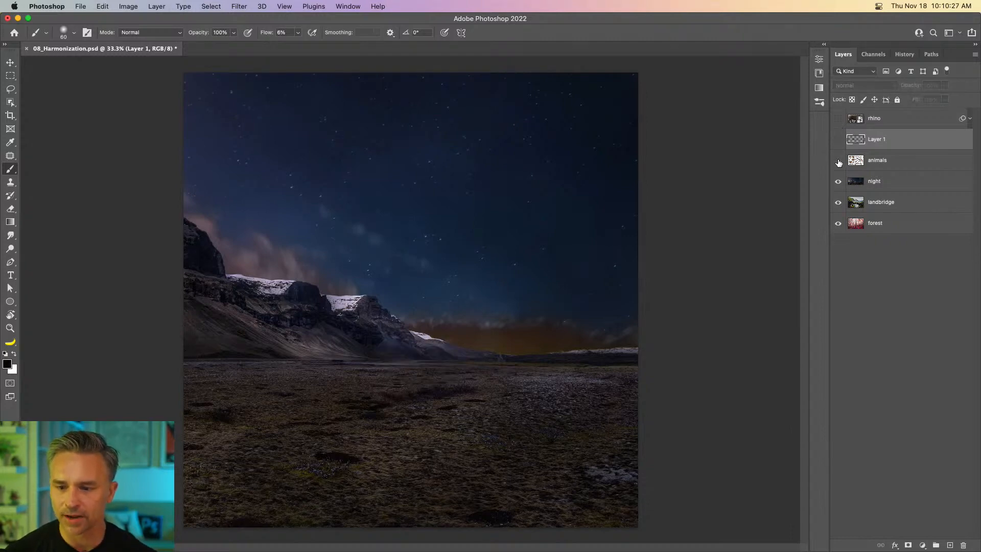
{"action": "left_click", "coordinate": [885, 168]}
{"action": "key", "text": "super+plus"}
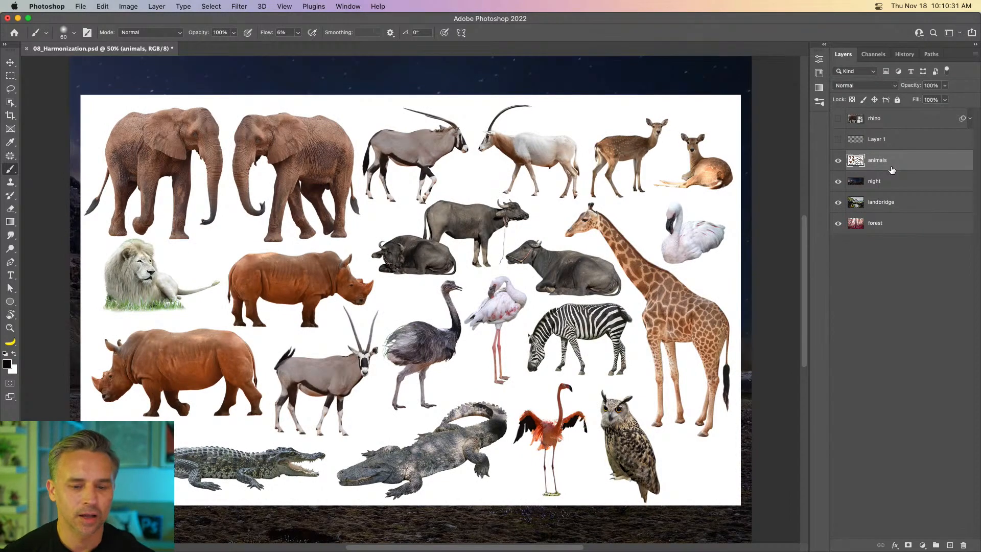
Hide the animals layer and look through the landbridge and forest backgrounds, ending with the night background shown
{"action": "left_click", "coordinate": [836, 162]}
{"action": "left_click", "coordinate": [838, 183]}
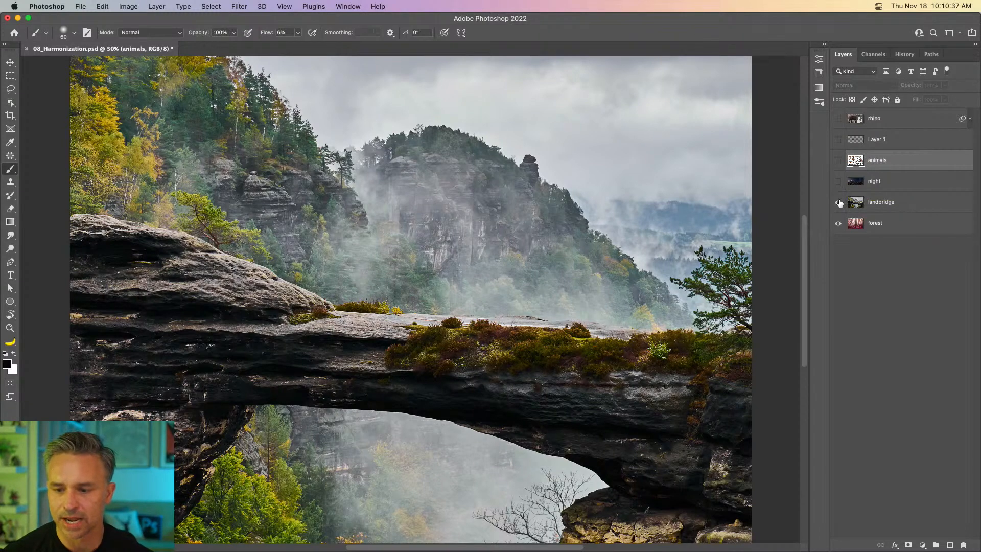
{"action": "left_click", "coordinate": [838, 203]}
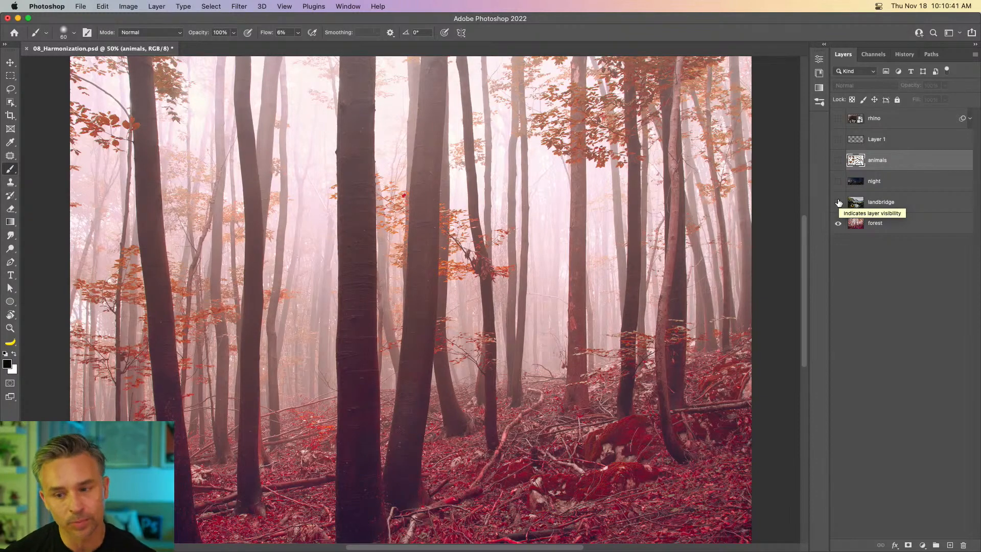
{"action": "left_click", "coordinate": [838, 202]}
{"action": "left_click", "coordinate": [838, 181]}
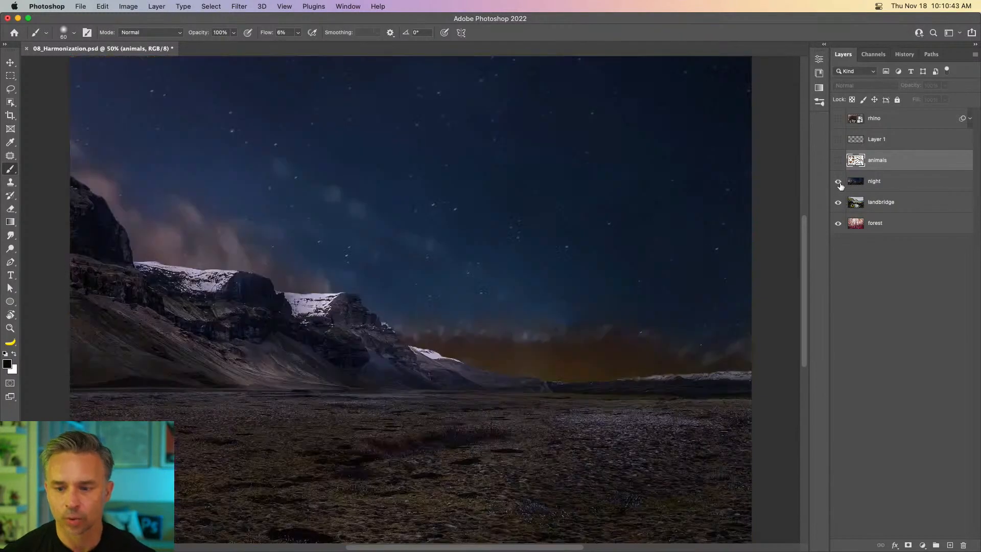
Show and select the animals layer, and hide the night and landbridge backgrounds so the forest sits behind it
{"action": "left_click", "coordinate": [866, 182]}
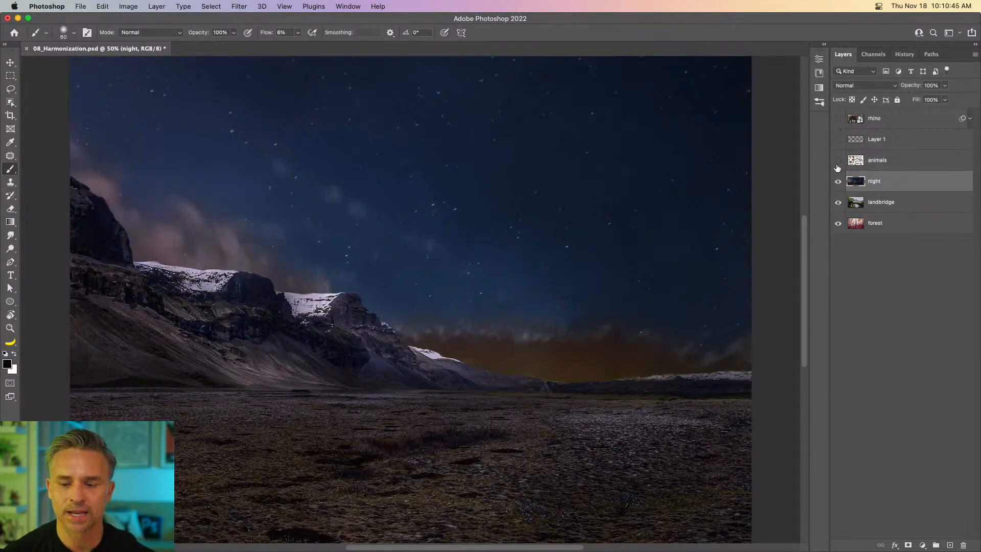
{"action": "left_click", "coordinate": [838, 163]}
{"action": "left_click", "coordinate": [889, 161]}
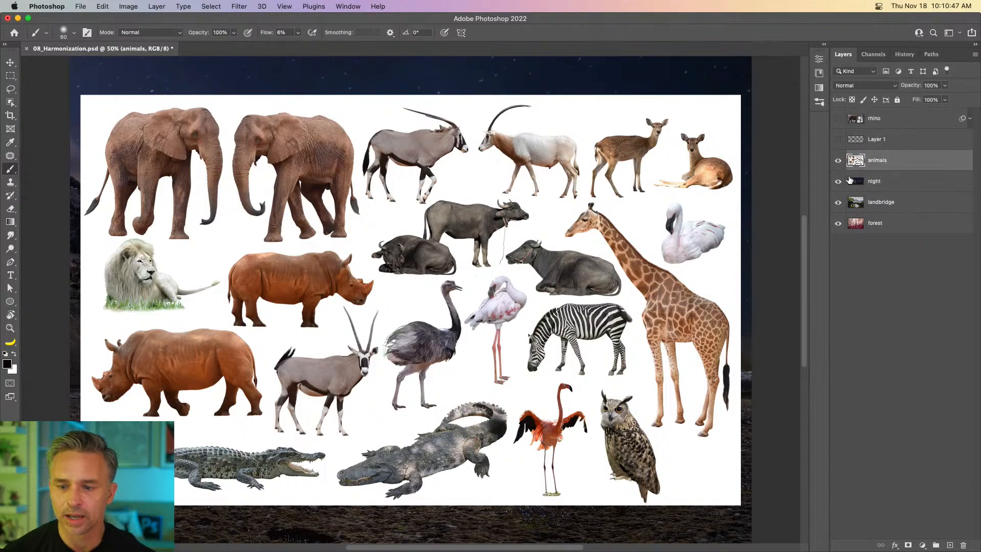
{"action": "left_click", "coordinate": [838, 181]}
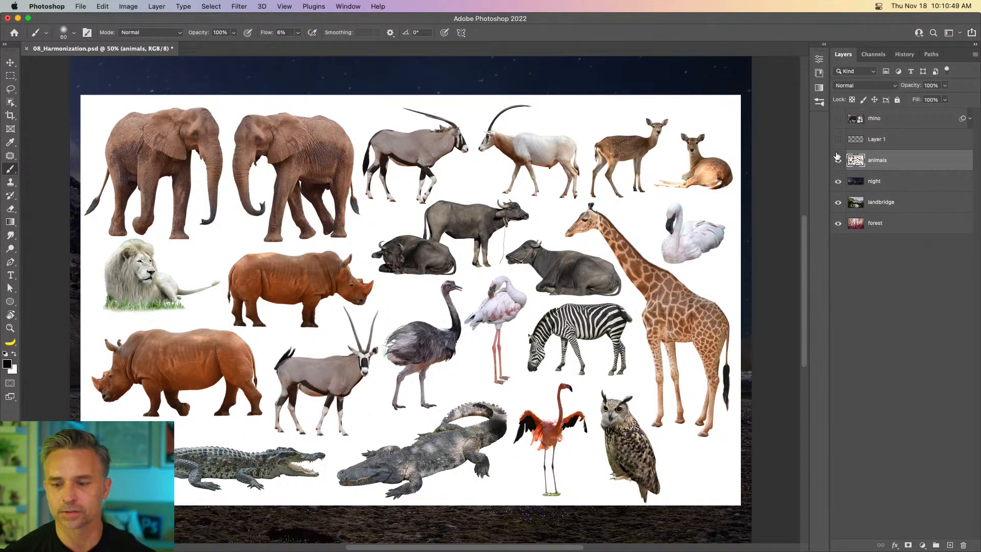
{"action": "left_click", "coordinate": [837, 202]}
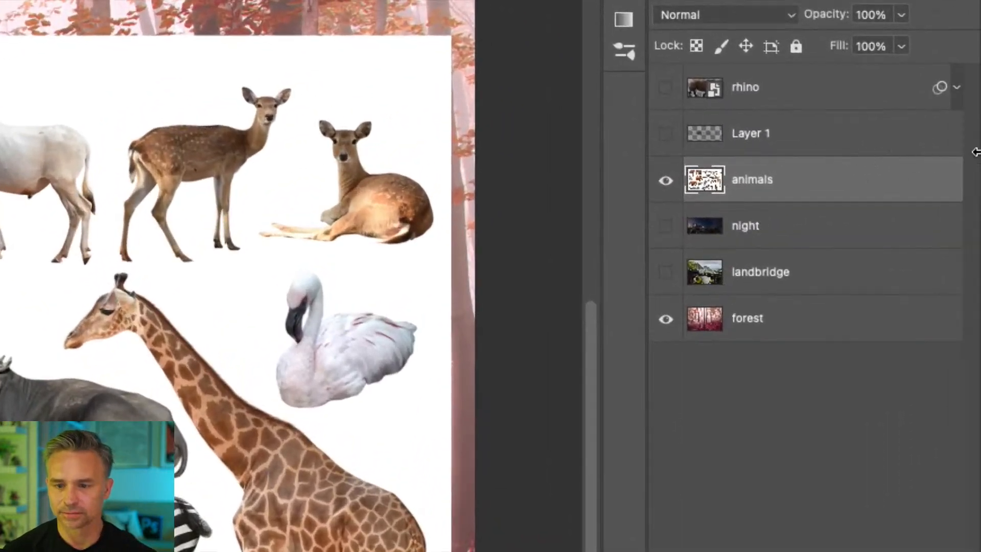
Rename Layer 1, the layer below the rhino, as "shadow"
{"action": "double_click", "coordinate": [741, 135]}
{"action": "type", "text": "sh"}
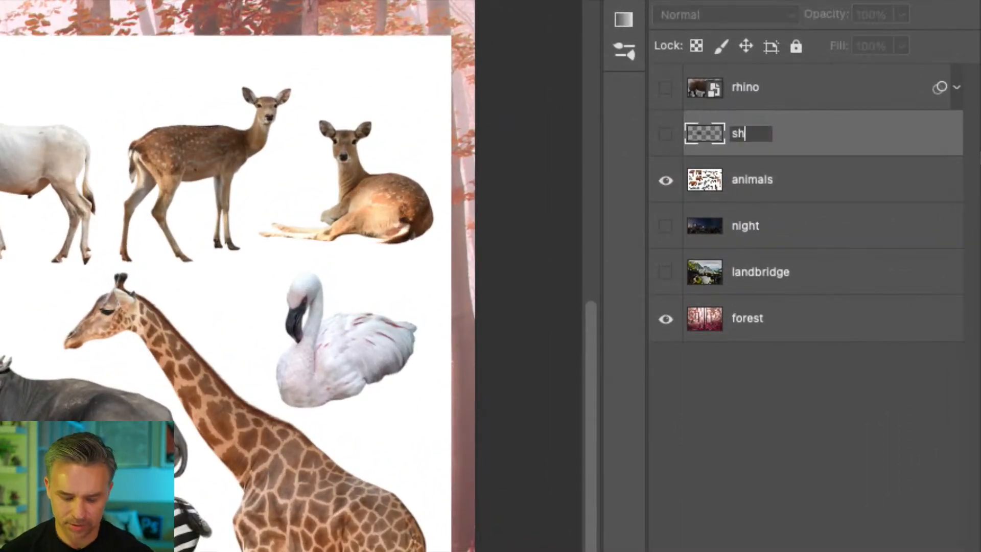
{"action": "type", "text": "adow"}
{"action": "key", "text": "Return"}
Run Mask All Objects on the animals layer to generate a masked group for each animal
{"action": "left_click", "coordinate": [770, 192]}
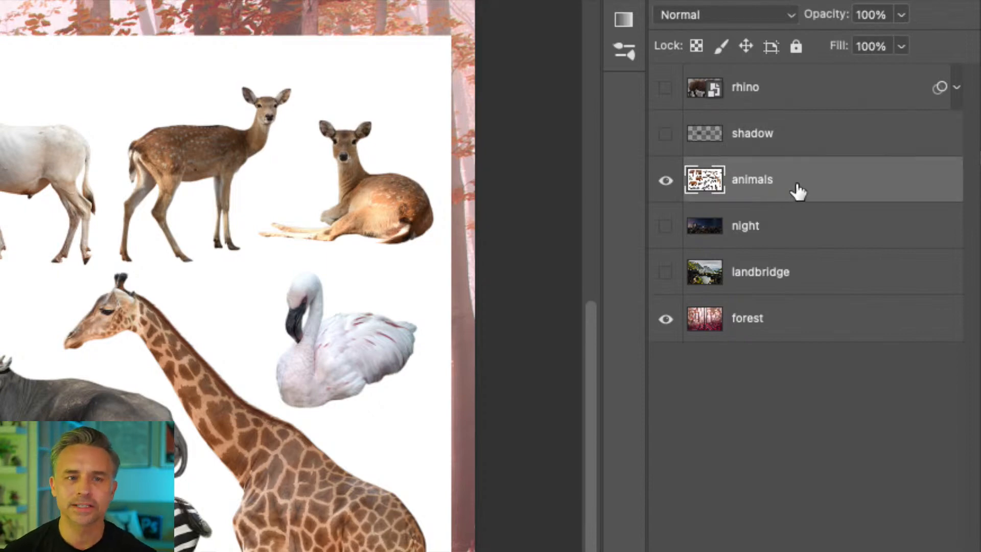
{"action": "right_click", "coordinate": [829, 183]}
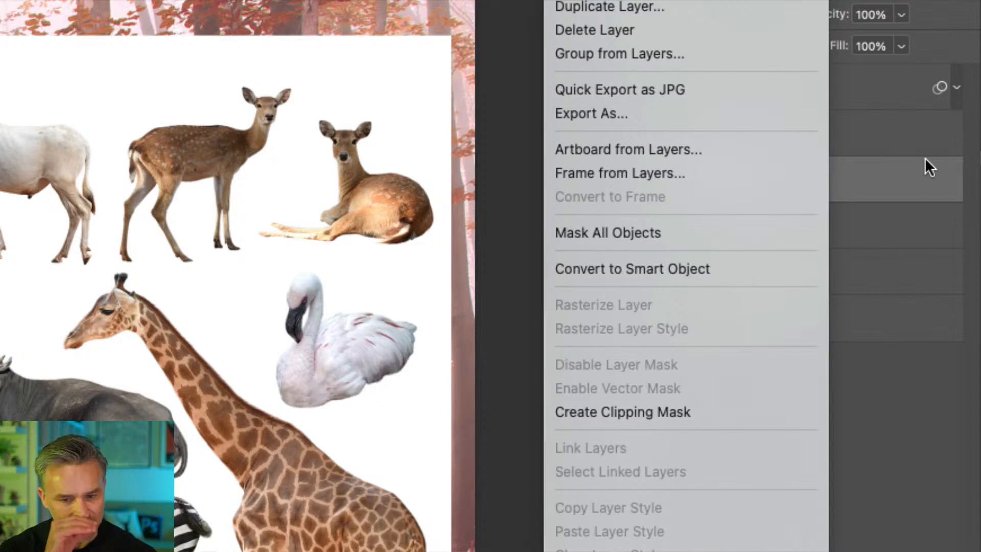
{"action": "left_click", "coordinate": [672, 232]}
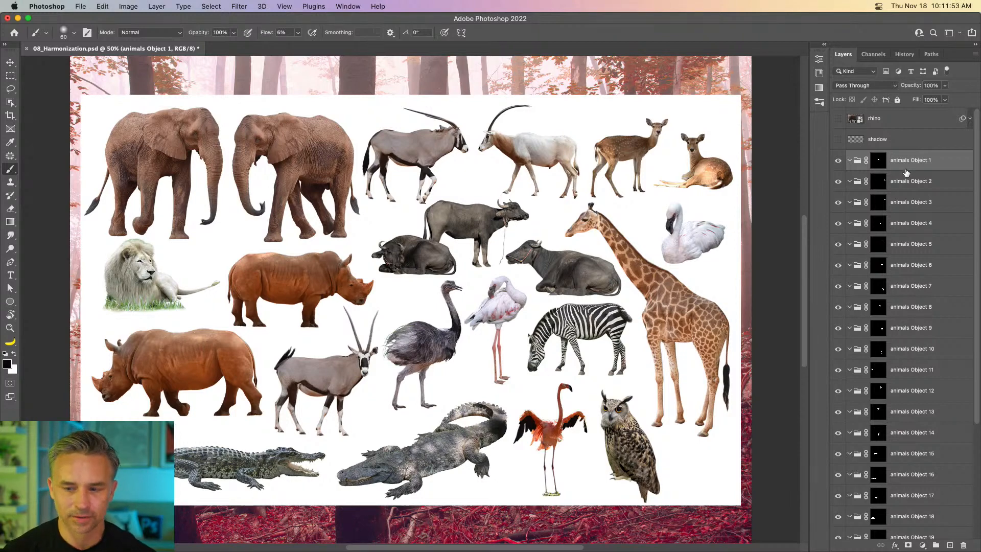
Place a copy of the animals layer inside each masked group, from animals Object 22 up to Object 1, with the original in Object 2
{"action": "scroll", "coordinate": [906, 172], "scroll_direction": "down", "scroll_amount": 5}
{"action": "left_click", "coordinate": [896, 468]}
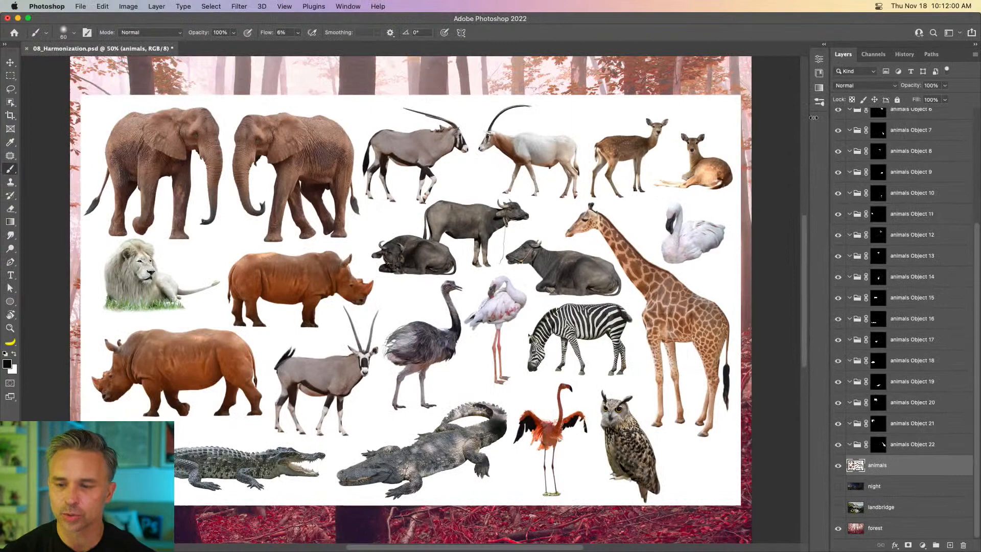
{"action": "scroll", "coordinate": [903, 200], "scroll_direction": "up", "scroll_amount": 7}
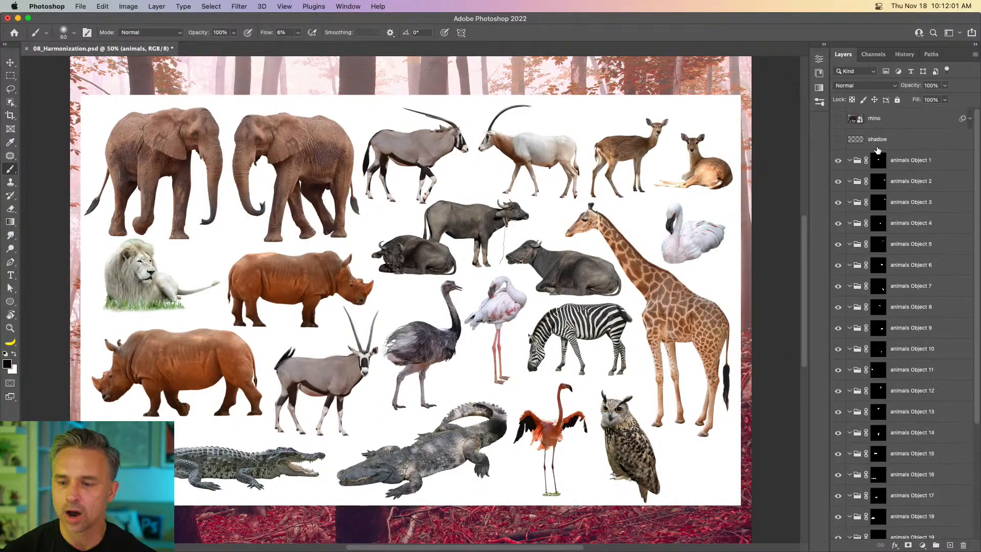
{"action": "scroll", "coordinate": [882, 165], "scroll_direction": "down", "scroll_amount": 7}
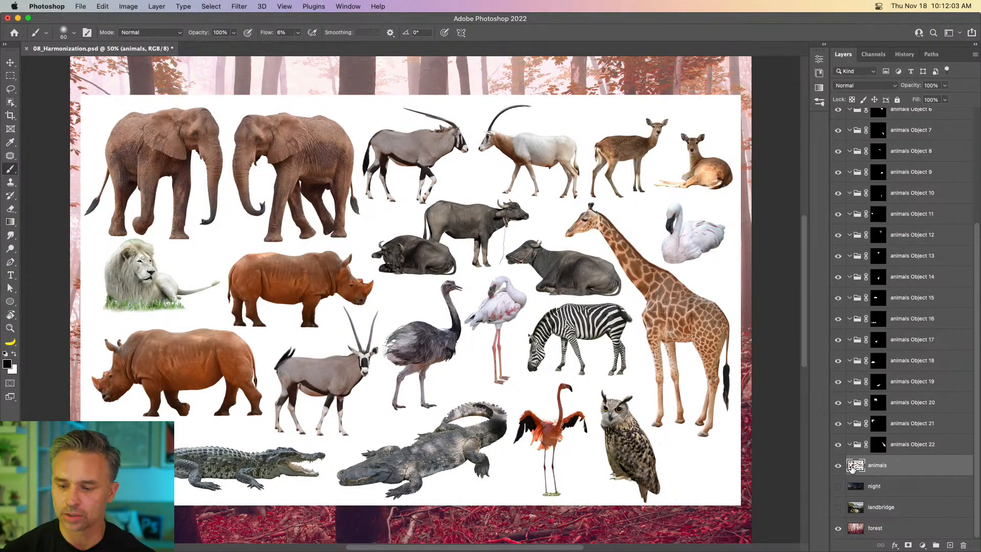
{"action": "left_click_drag", "start_coordinate": [873, 465], "coordinate": [866, 340]}
{"action": "left_click_drag", "start_coordinate": [867, 305], "coordinate": [872, 184]}
{"action": "scroll", "coordinate": [892, 219], "scroll_direction": "up", "scroll_amount": 5}
{"action": "left_click_drag", "start_coordinate": [870, 348], "coordinate": [903, 167]}
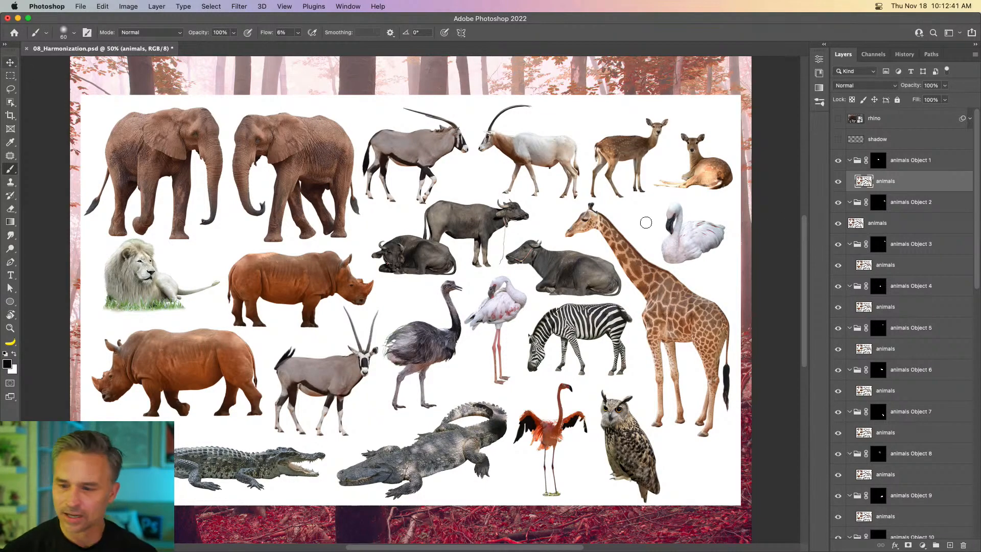
{"action": "left_click_drag", "start_coordinate": [863, 223], "coordinate": [887, 212]}
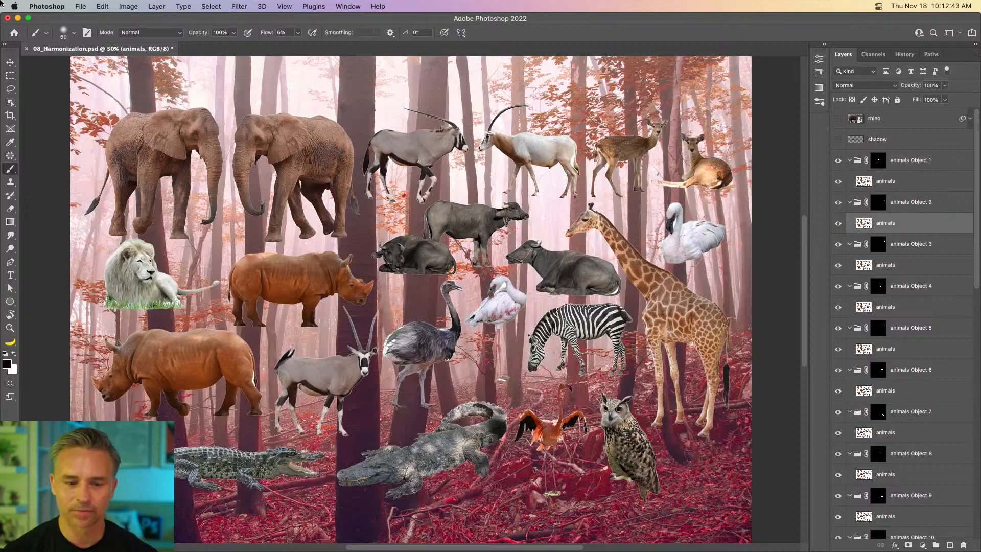
Move the masks of groups animals Object 1 through Object 11 onto the animals layers inside them
{"action": "left_click", "coordinate": [10, 63]}
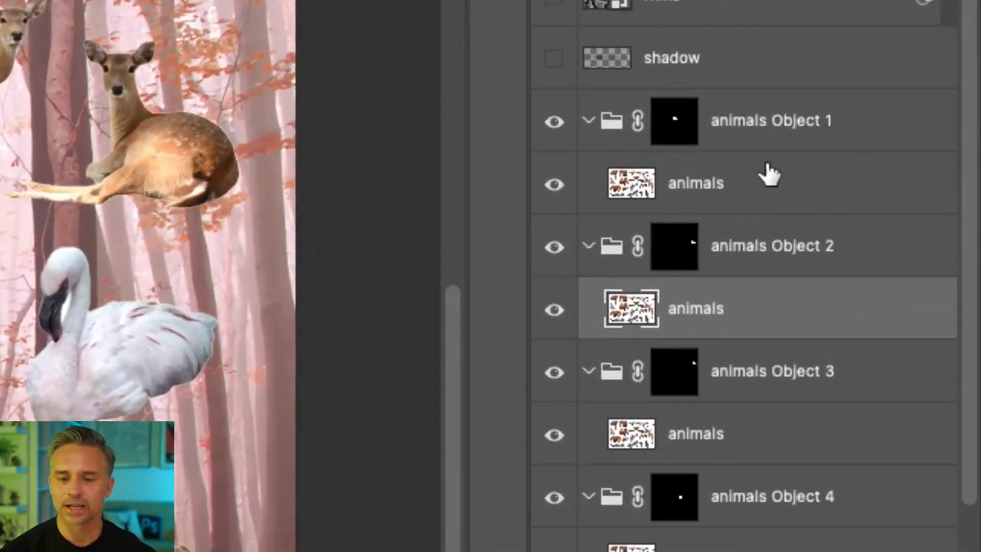
{"action": "left_click", "coordinate": [879, 175]}
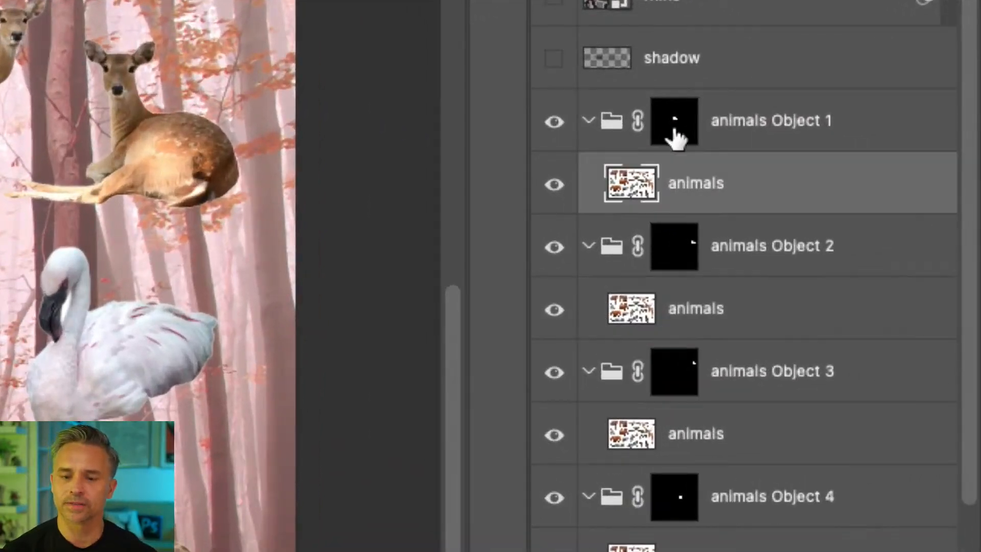
{"action": "left_click", "coordinate": [674, 128]}
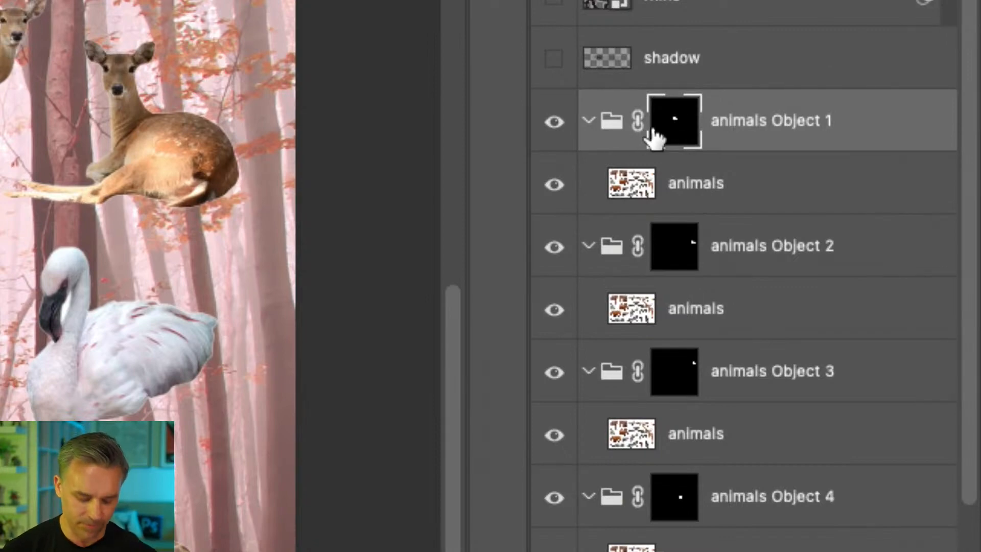
{"action": "left_click_drag", "start_coordinate": [669, 132], "coordinate": [707, 256]}
{"action": "left_click_drag", "start_coordinate": [685, 307], "coordinate": [702, 390]}
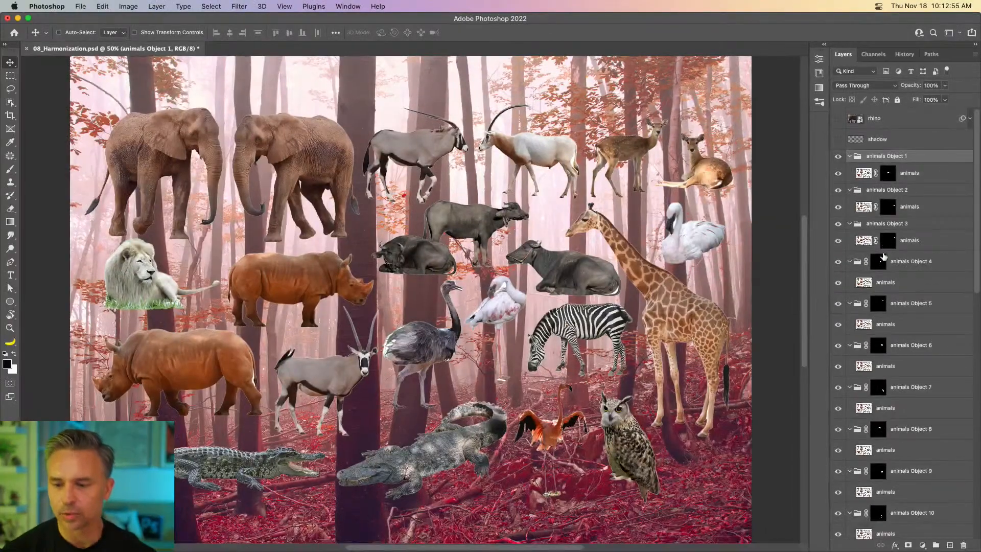
{"action": "left_click_drag", "start_coordinate": [884, 255], "coordinate": [886, 482]}
{"action": "scroll", "coordinate": [900, 484], "scroll_direction": "down", "scroll_amount": 3}
{"action": "scroll", "coordinate": [901, 484], "scroll_direction": "down", "scroll_amount": 3}
{"action": "left_click_drag", "start_coordinate": [876, 319], "coordinate": [884, 340]}
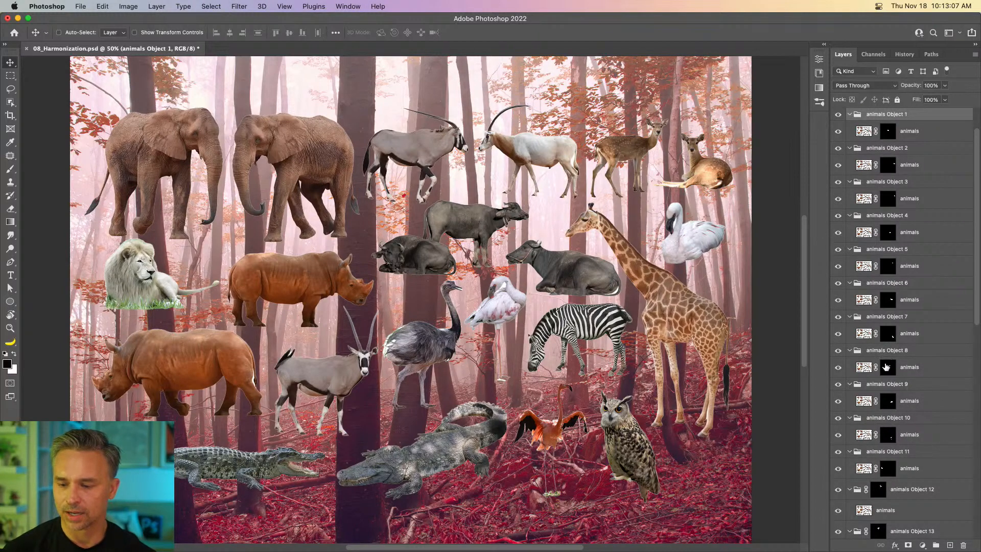
Move the masks of groups animals Object 12 through Object 22 onto the animals layers inside them
{"action": "left_click", "coordinate": [887, 366]}
{"action": "scroll", "coordinate": [891, 376], "scroll_direction": "down", "scroll_amount": 3}
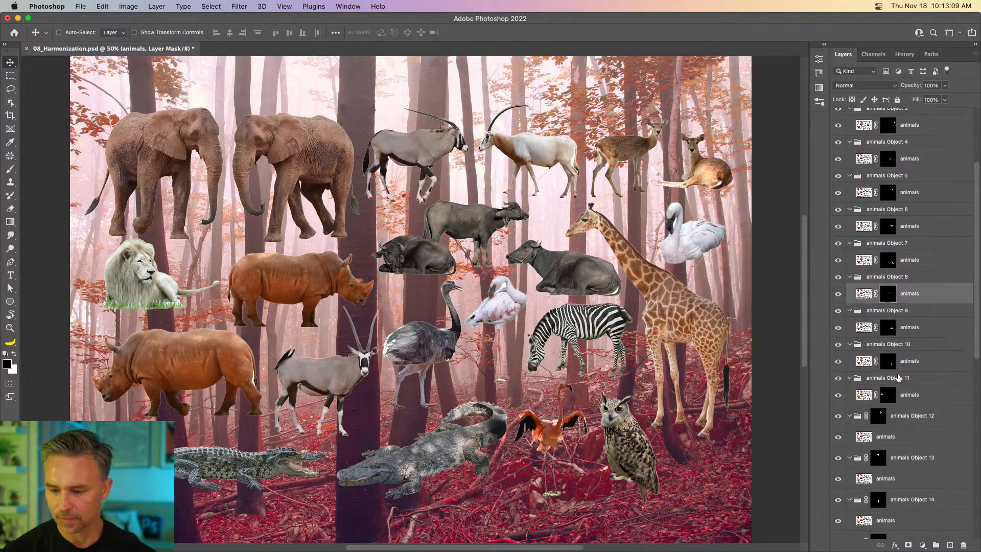
{"action": "left_click_drag", "start_coordinate": [883, 362], "coordinate": [886, 486]}
{"action": "scroll", "coordinate": [893, 461], "scroll_direction": "down", "scroll_amount": 5}
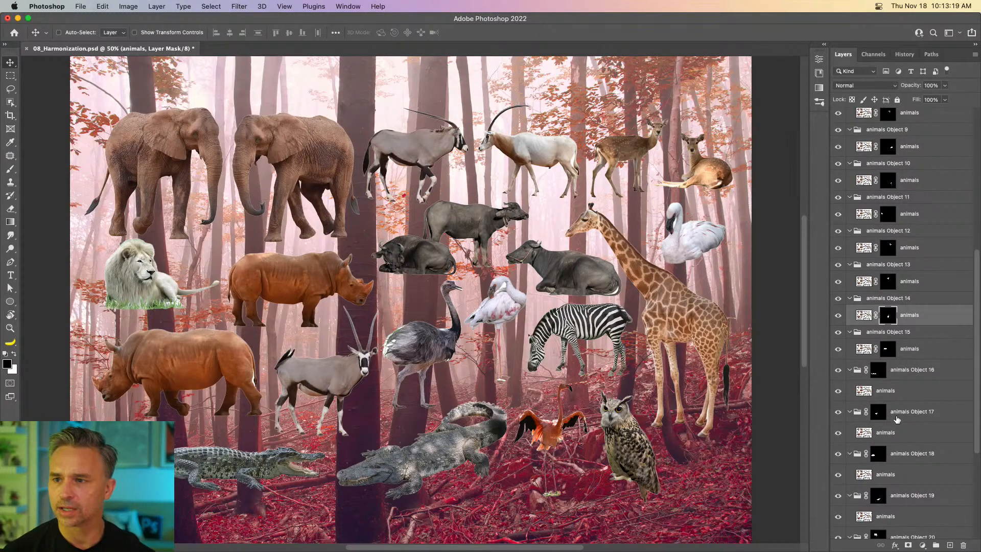
{"action": "left_click_drag", "start_coordinate": [877, 370], "coordinate": [885, 458]}
{"action": "scroll", "coordinate": [886, 454], "scroll_direction": "down", "scroll_amount": 3}
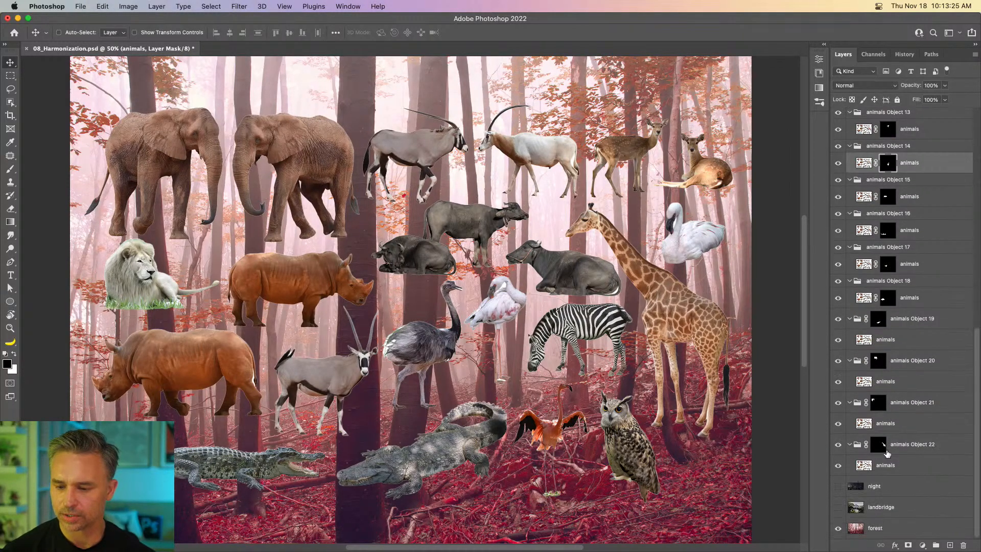
{"action": "left_click_drag", "start_coordinate": [879, 320], "coordinate": [885, 468]}
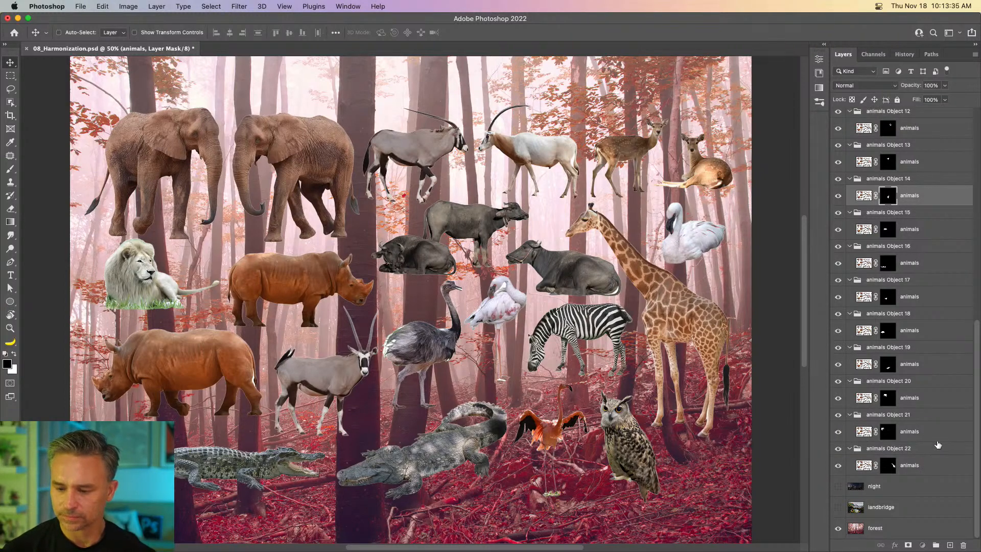
Select the masked animals layers of all 22 object groups and move them together into the animals Object 1 group
{"action": "left_click", "coordinate": [936, 462]}
{"action": "left_click", "coordinate": [924, 431], "text": "super"}
{"action": "left_click", "coordinate": [921, 399], "text": "super"}
{"action": "left_click", "coordinate": [918, 366], "text": "super"}
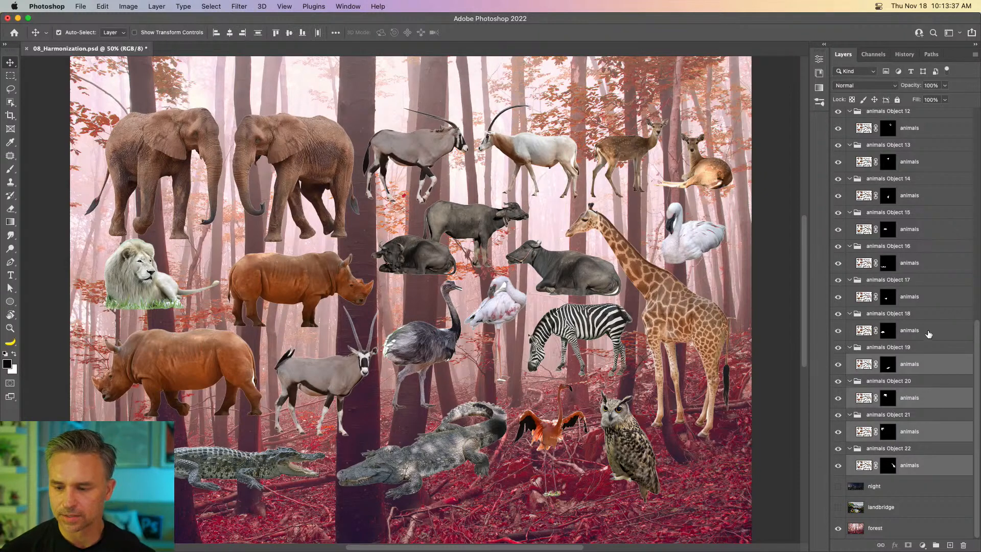
{"action": "left_click", "coordinate": [929, 334], "text": "super"}
{"action": "left_click", "coordinate": [923, 301], "text": "super"}
{"action": "left_click", "coordinate": [919, 265], "text": "super"}
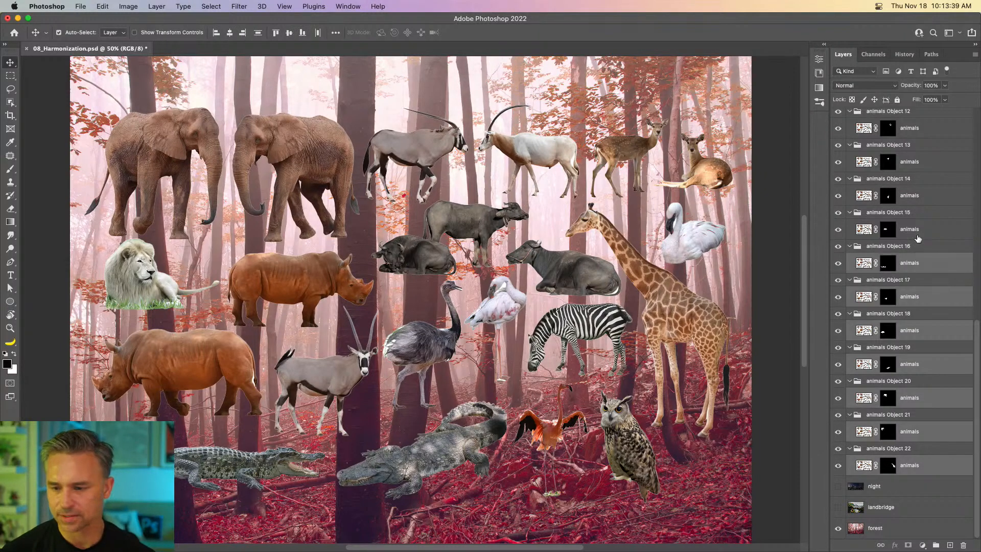
{"action": "left_click", "coordinate": [918, 231], "text": "super"}
{"action": "left_click", "coordinate": [918, 194], "text": "super"}
{"action": "left_click", "coordinate": [917, 162], "text": "super"}
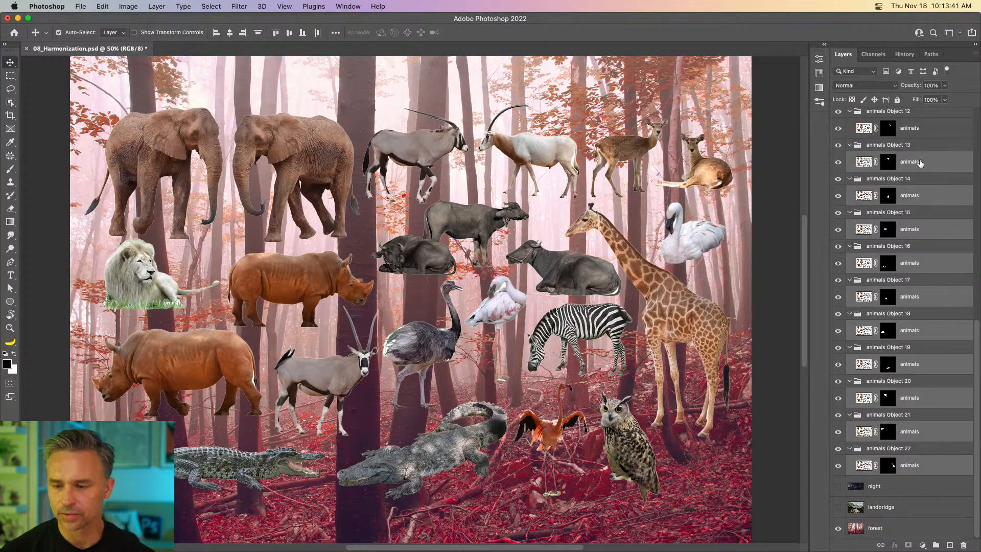
{"action": "scroll", "coordinate": [918, 168], "scroll_direction": "up", "scroll_amount": 5}
{"action": "left_click", "coordinate": [919, 326], "text": "super"}
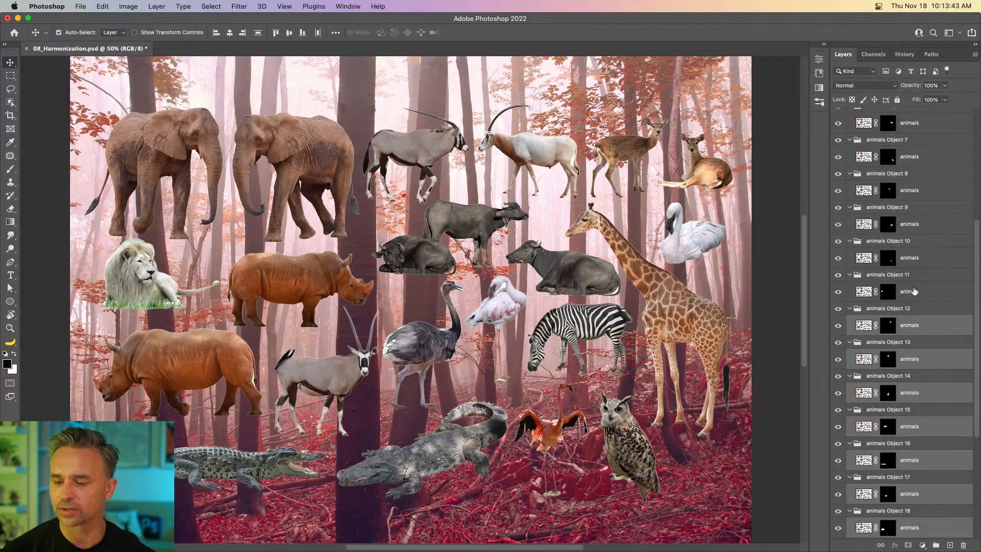
{"action": "left_click", "coordinate": [914, 291], "text": "super"}
{"action": "left_click", "coordinate": [916, 248], "text": "super"}
{"action": "left_click", "coordinate": [915, 241], "text": "super"}
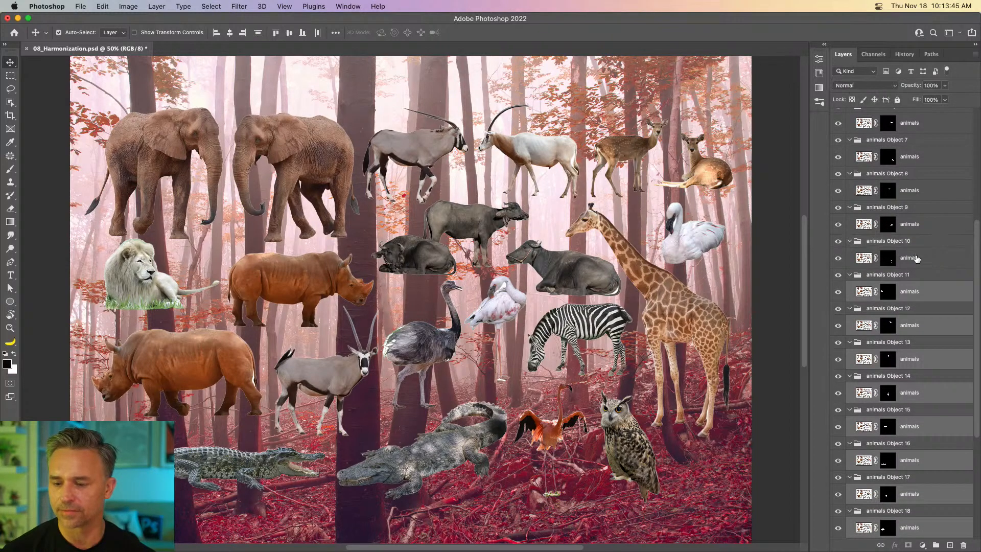
{"action": "left_click", "coordinate": [916, 257], "text": "super"}
{"action": "left_click", "coordinate": [910, 224], "text": "super"}
{"action": "left_click", "coordinate": [909, 191], "text": "super"}
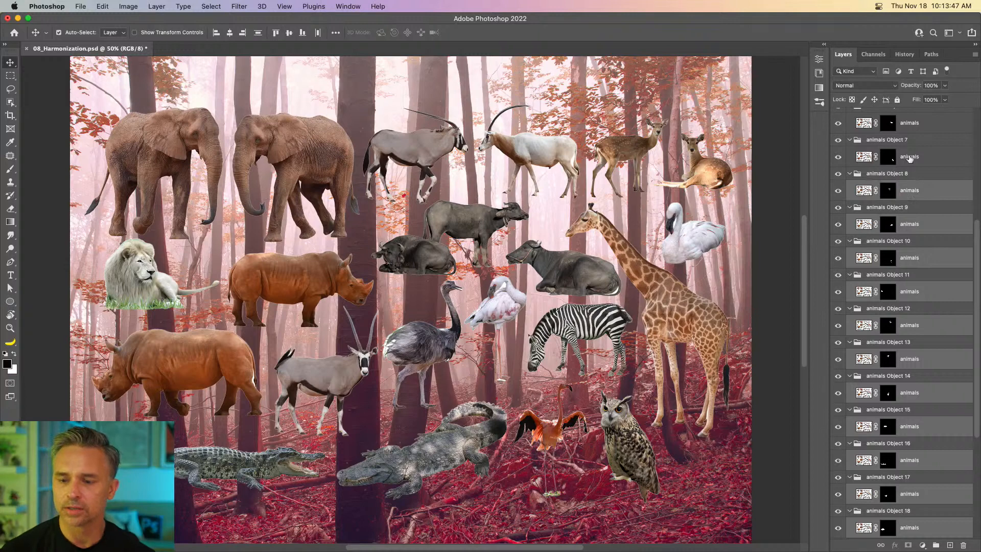
{"action": "left_click", "coordinate": [910, 158], "text": "super"}
{"action": "scroll", "coordinate": [913, 161], "scroll_direction": "up", "scroll_amount": 5}
{"action": "left_click", "coordinate": [919, 338], "text": "super"}
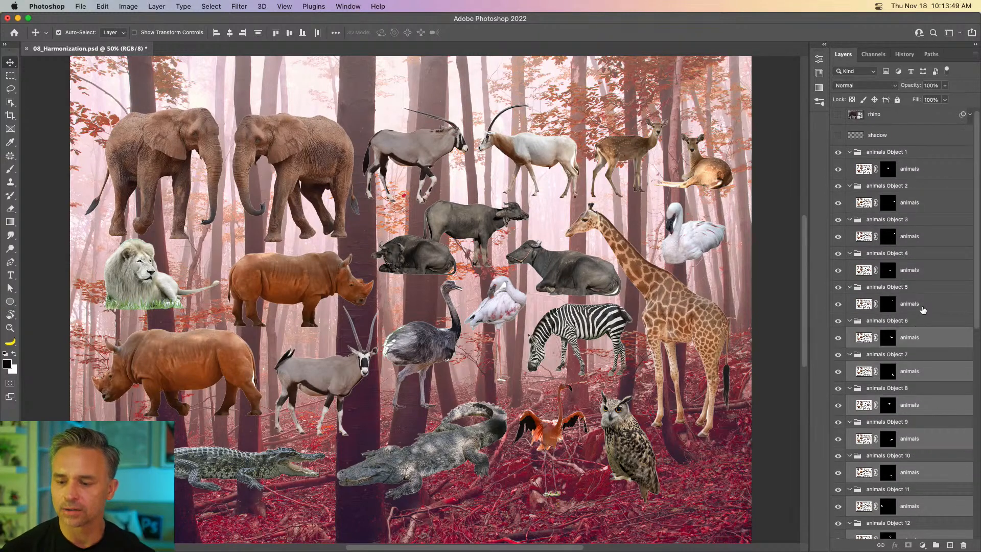
{"action": "left_click", "coordinate": [921, 305], "text": "super"}
{"action": "left_click", "coordinate": [912, 269], "text": "super"}
{"action": "left_click", "coordinate": [913, 239], "text": "super"}
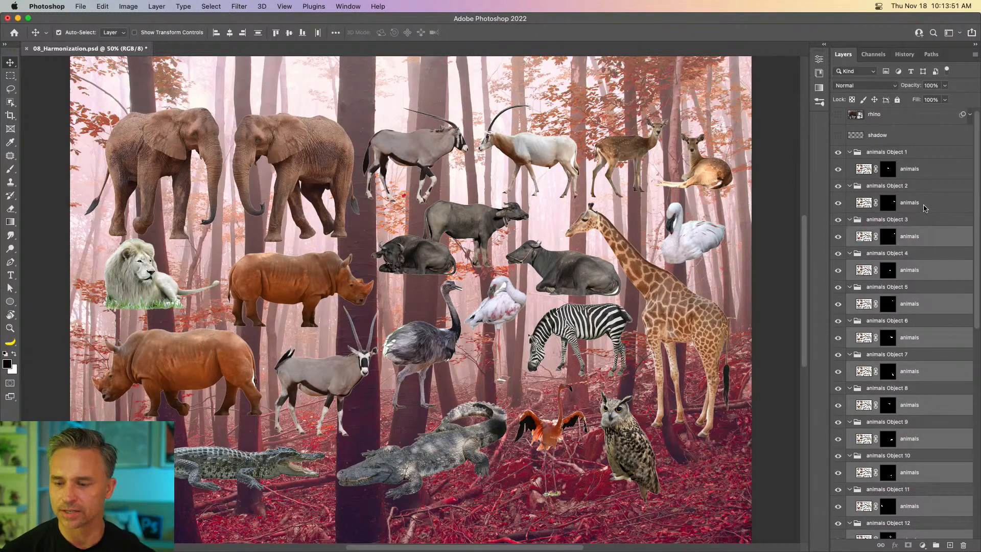
{"action": "left_click", "coordinate": [925, 206], "text": "super"}
{"action": "left_click", "coordinate": [918, 172], "text": "super"}
{"action": "left_click_drag", "start_coordinate": [917, 172], "coordinate": [922, 154]}
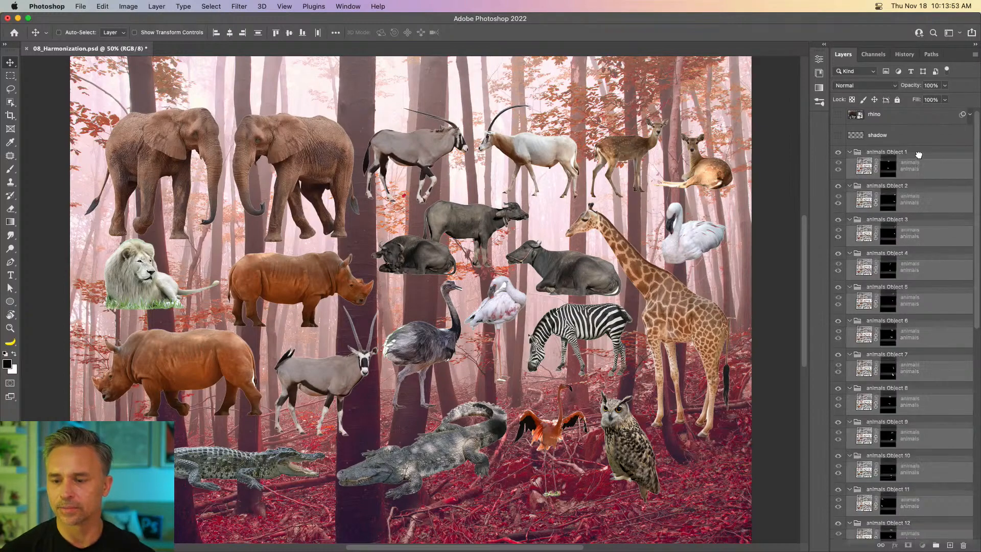
Rename the animals Object 1 group as "All animals" and collapse it
{"action": "double_click", "coordinate": [873, 152]}
{"action": "type", "text": "All animals"}
{"action": "key", "text": "Return"}
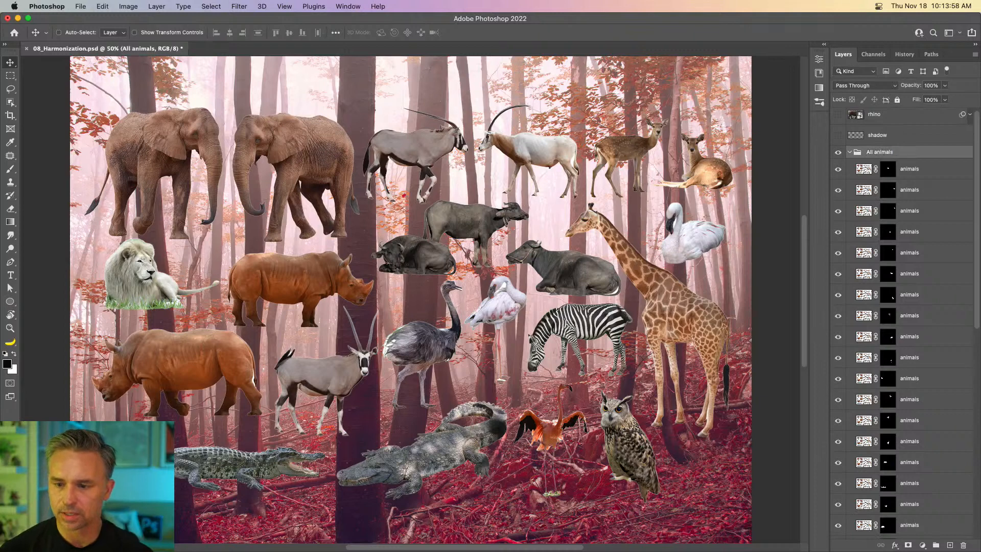
{"action": "left_click", "coordinate": [847, 154]}
Delete the empty groups animals Object 2 through animals Object 22
{"action": "left_click", "coordinate": [870, 171]}
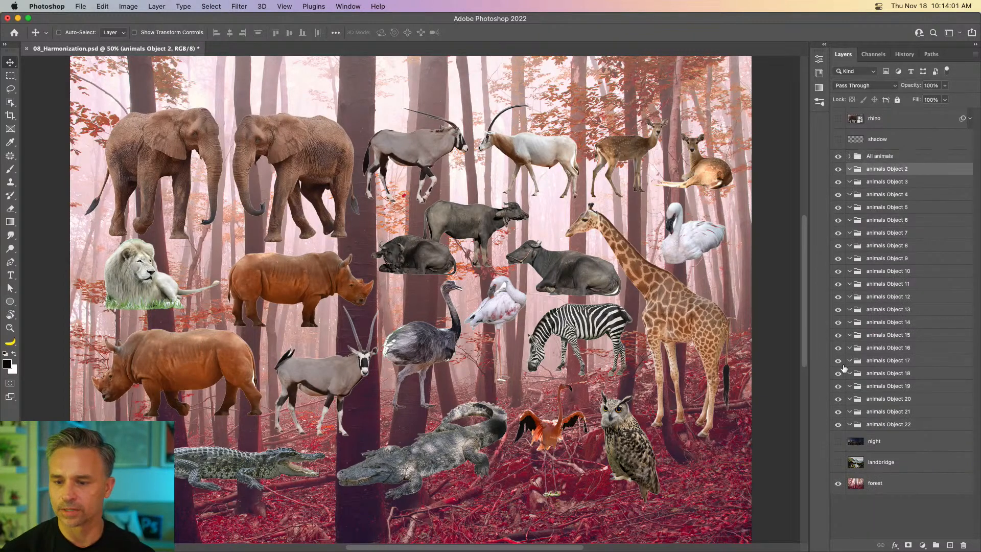
{"action": "left_click", "coordinate": [887, 425], "text": "shift"}
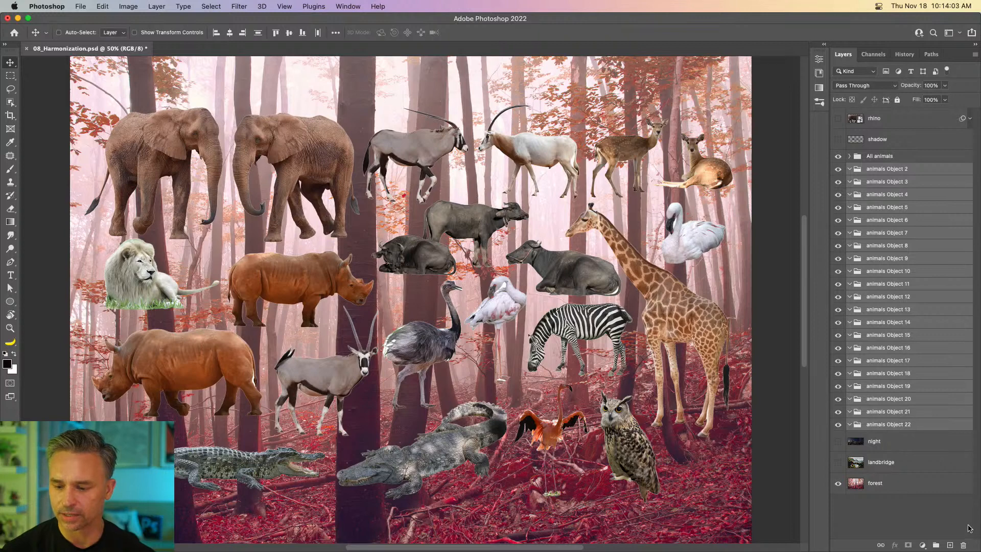
{"action": "left_click", "coordinate": [963, 545]}
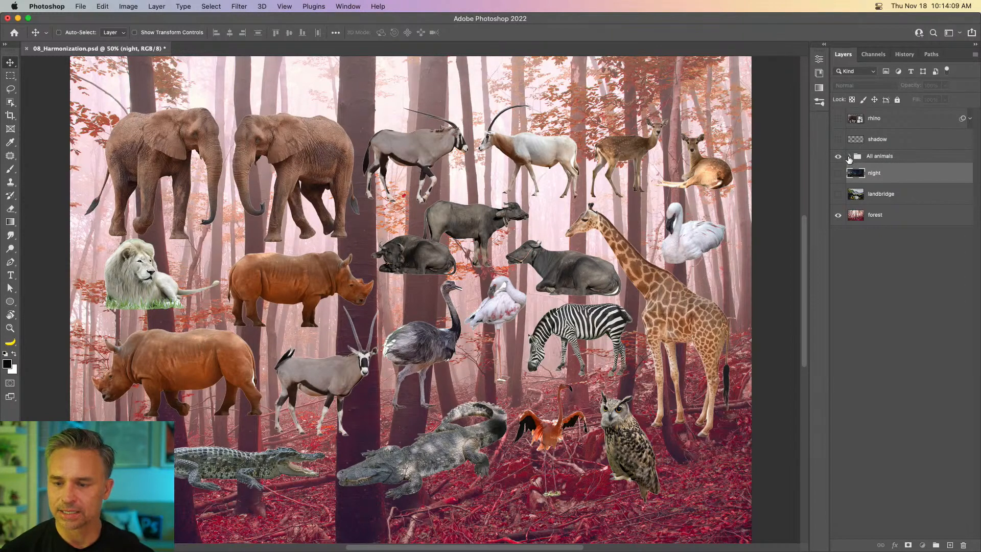
Expand the All animals group and hide every animal layer except the elephant facing right
{"action": "left_click", "coordinate": [848, 156]}
{"action": "mouse_move", "coordinate": [836, 181]}
{"action": "left_mouse_down"}
{"action": "mouse_move", "coordinate": [841, 467]}
{"action": "mouse_move", "coordinate": [837, 197]}
{"action": "left_mouse_up"}
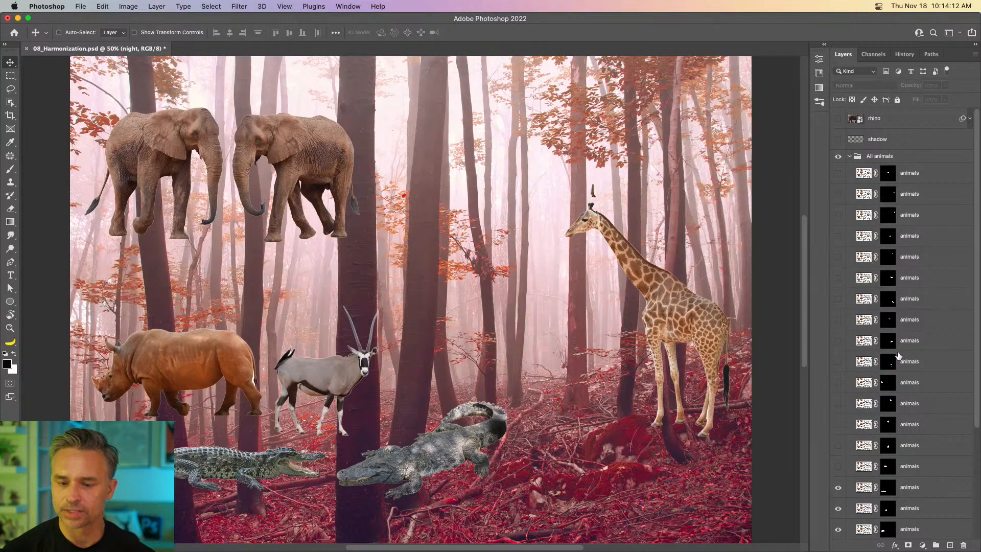
{"action": "left_click", "coordinate": [134, 140], "text": "super"}
{"action": "left_click_drag", "start_coordinate": [839, 426], "coordinate": [843, 507]}
{"action": "scroll", "coordinate": [874, 443], "scroll_direction": "down", "scroll_amount": 3}
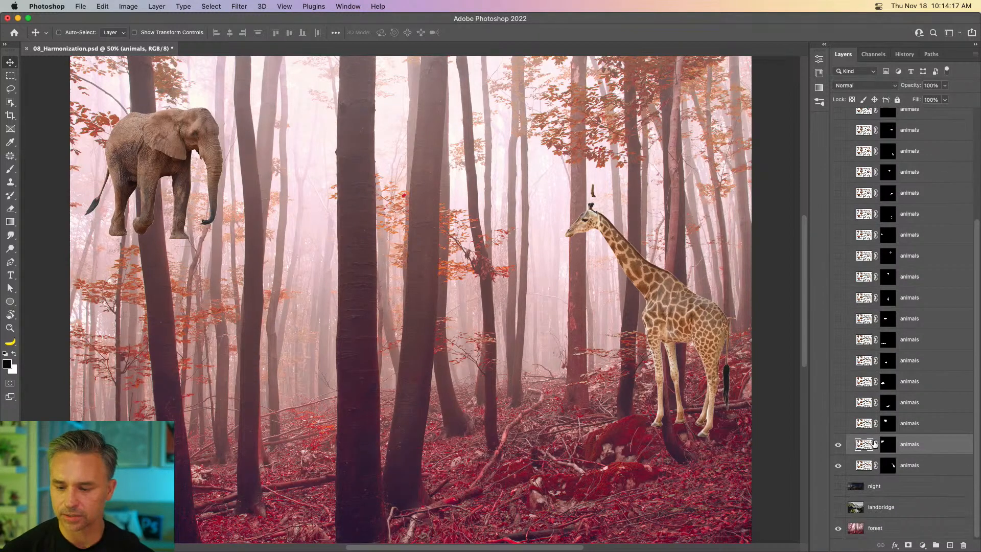
{"action": "left_click", "coordinate": [838, 465]}
Convert the elephant layer to a smart object and scale it to about 181% in the middle of the forest
{"action": "left_click_drag", "start_coordinate": [142, 139], "coordinate": [426, 334]}
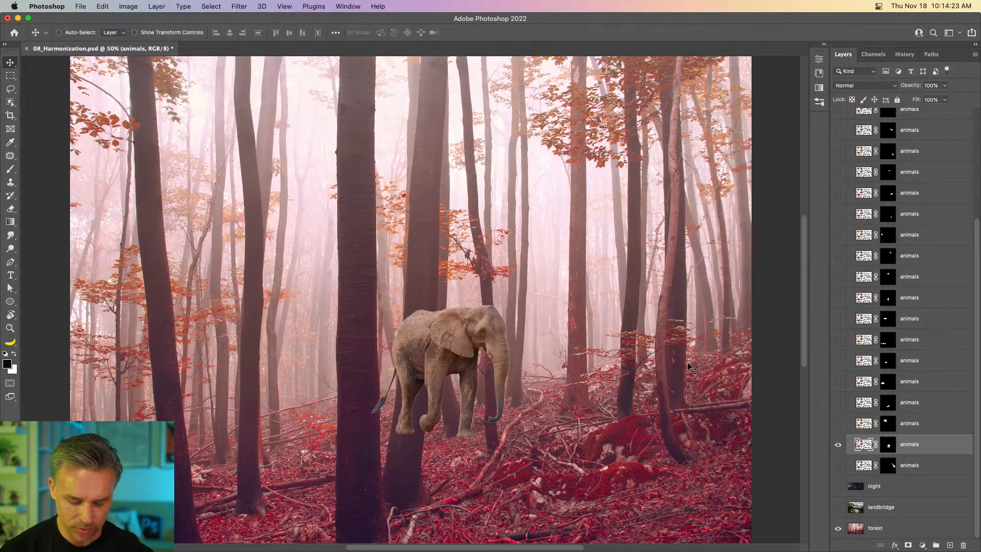
{"action": "key", "text": "ctrl+super+s"}
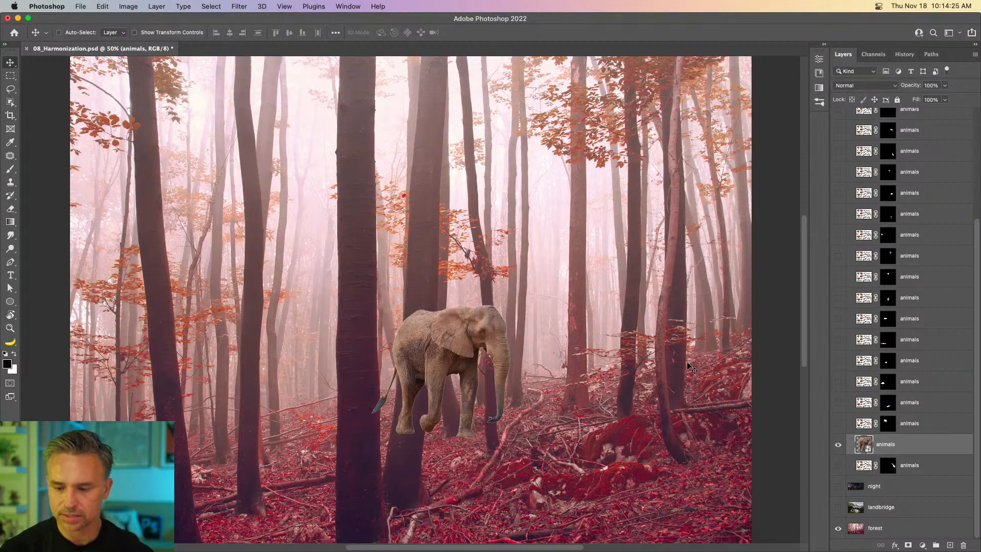
{"action": "key", "text": "super+t"}
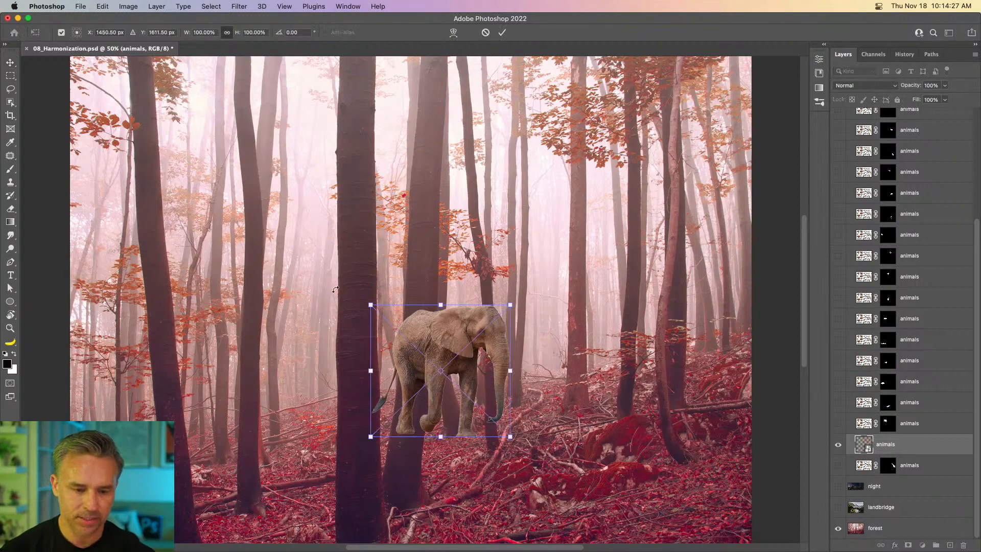
{"action": "left_click_drag", "start_coordinate": [370, 305], "coordinate": [241, 218]}
{"action": "left_click_drag", "start_coordinate": [302, 259], "coordinate": [330, 271]}
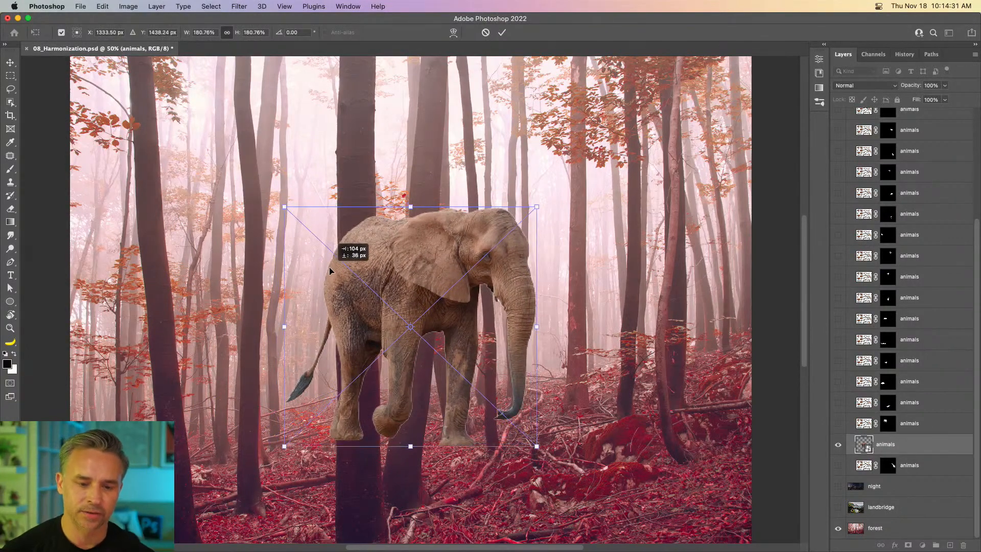
{"action": "key", "text": "Return"}
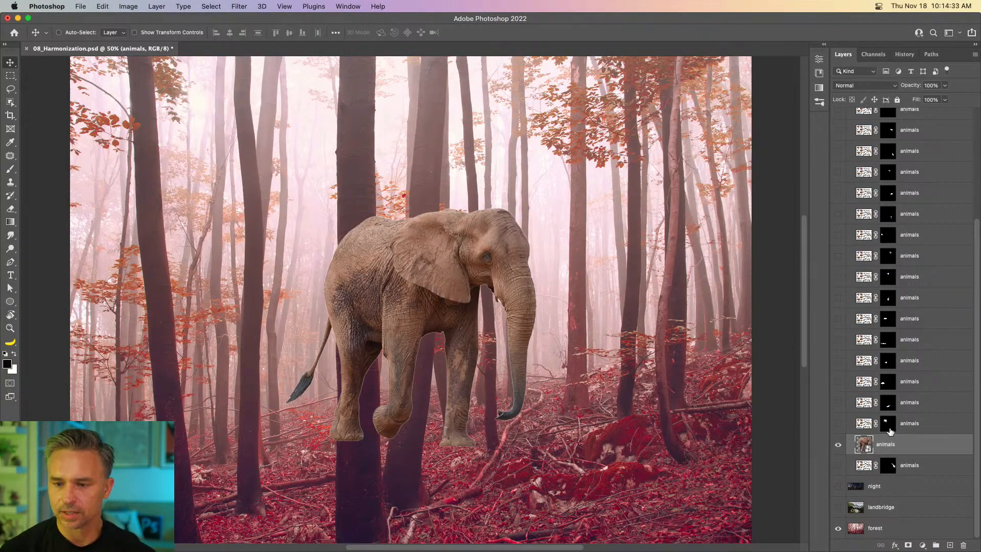
Collapse the All animals group and place a duplicate of the forest layer directly above it
{"action": "scroll", "coordinate": [889, 432], "scroll_direction": "up", "scroll_amount": 5}
{"action": "left_click", "coordinate": [849, 157]}
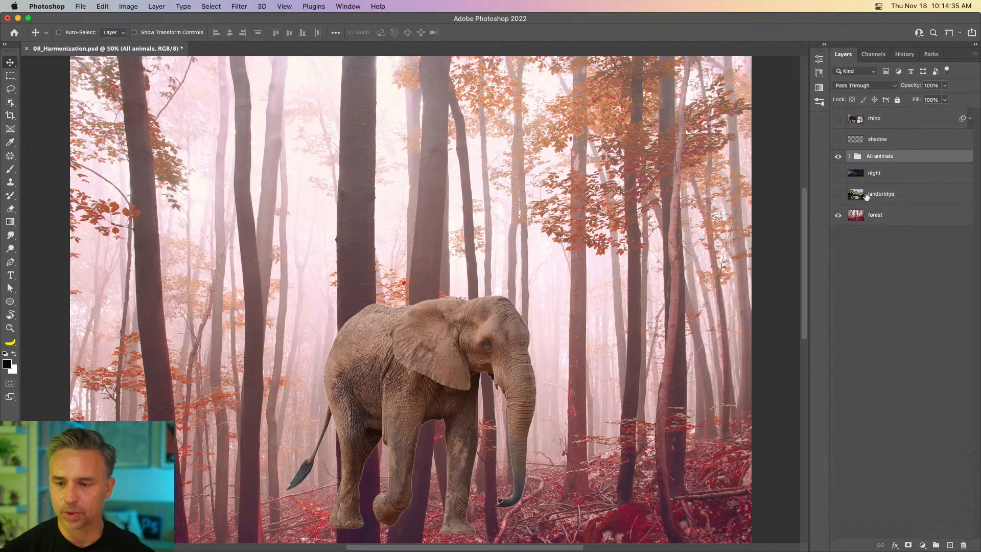
{"action": "left_click", "coordinate": [877, 215]}
{"action": "key", "text": "super+j"}
{"action": "left_click_drag", "start_coordinate": [876, 215], "coordinate": [878, 151]}
Select the central tree trunks with the Object Selection tool in Rectangle mode and mask the duplicated forest layer to them
{"action": "left_click_drag", "start_coordinate": [10, 102], "coordinate": [56, 111]}
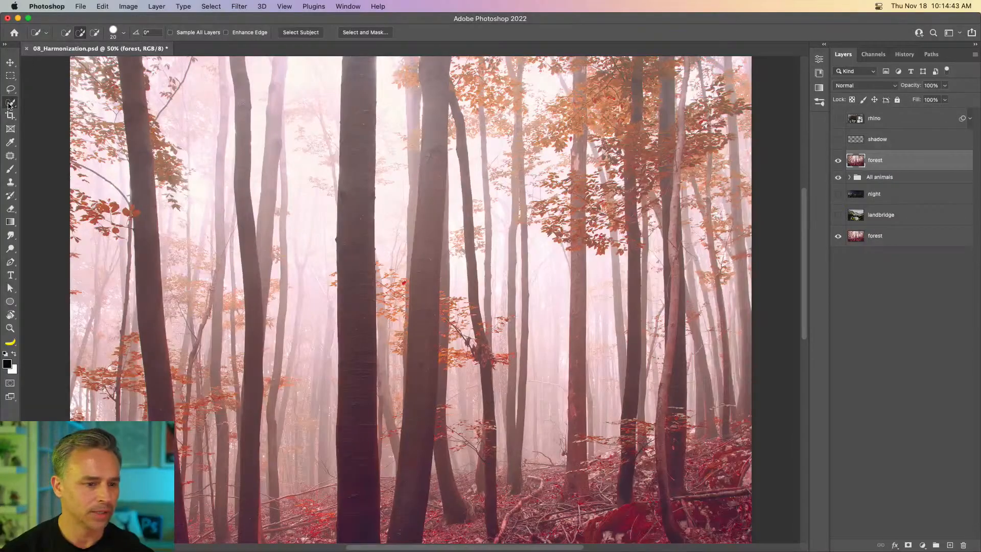
{"action": "left_click_drag", "start_coordinate": [9, 105], "coordinate": [34, 106]}
{"action": "left_click", "coordinate": [36, 102]}
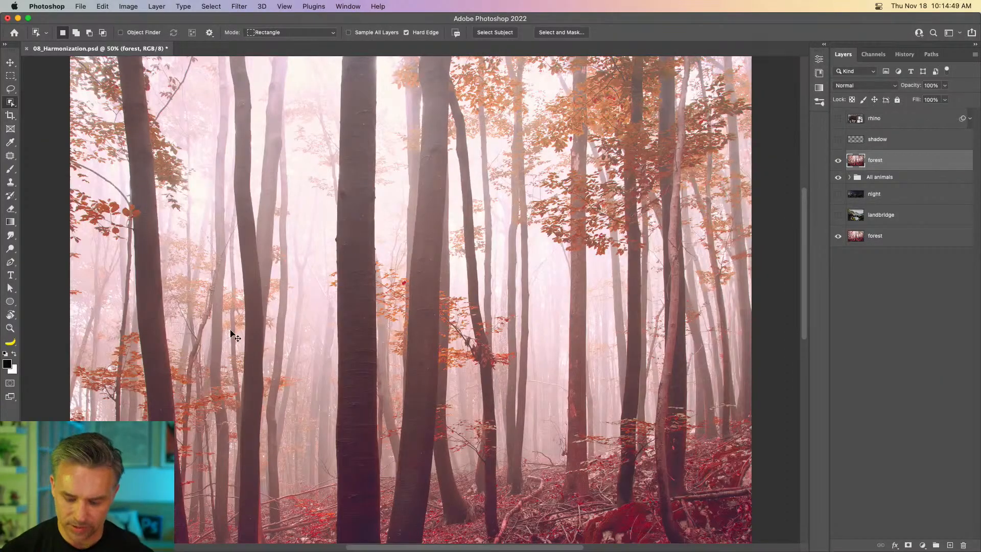
{"action": "key", "text": "super+minus"}
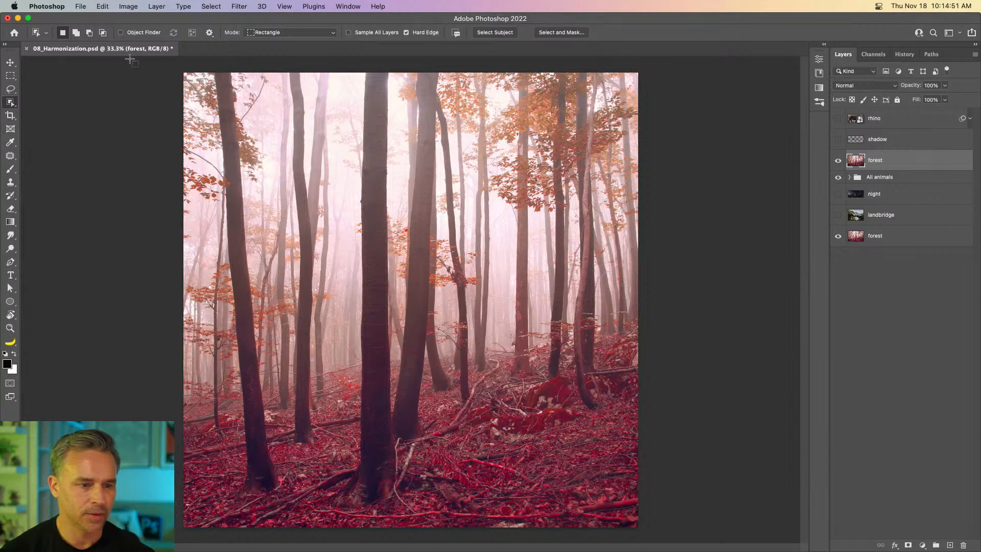
{"action": "left_click", "coordinate": [268, 33]}
{"action": "left_click", "coordinate": [273, 32]}
{"action": "left_click_drag", "start_coordinate": [361, 69], "coordinate": [396, 516]}
{"action": "left_click_drag", "start_coordinate": [393, 73], "coordinate": [439, 455], "text": "shift"}
{"action": "left_click_drag", "start_coordinate": [279, 72], "coordinate": [320, 469]}
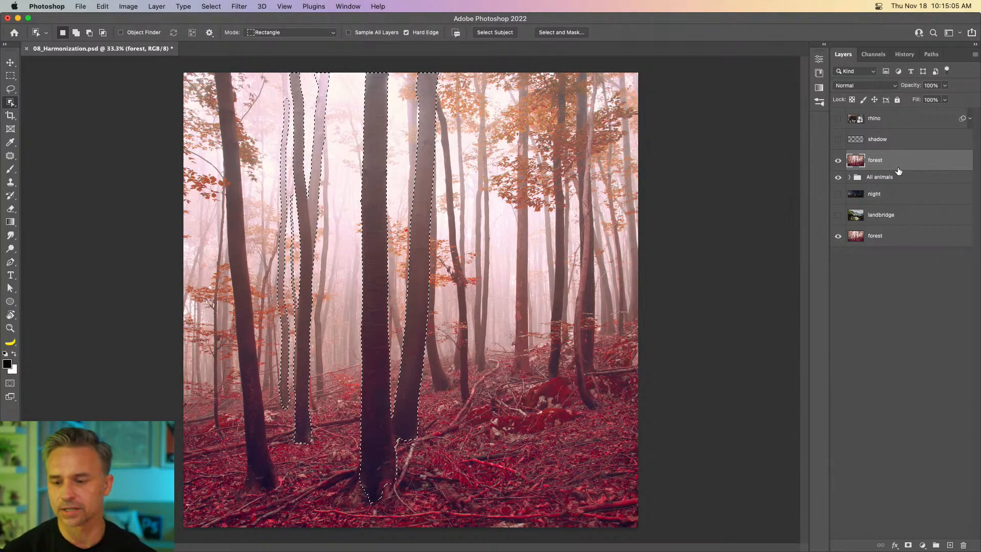
{"action": "left_click", "coordinate": [909, 546]}
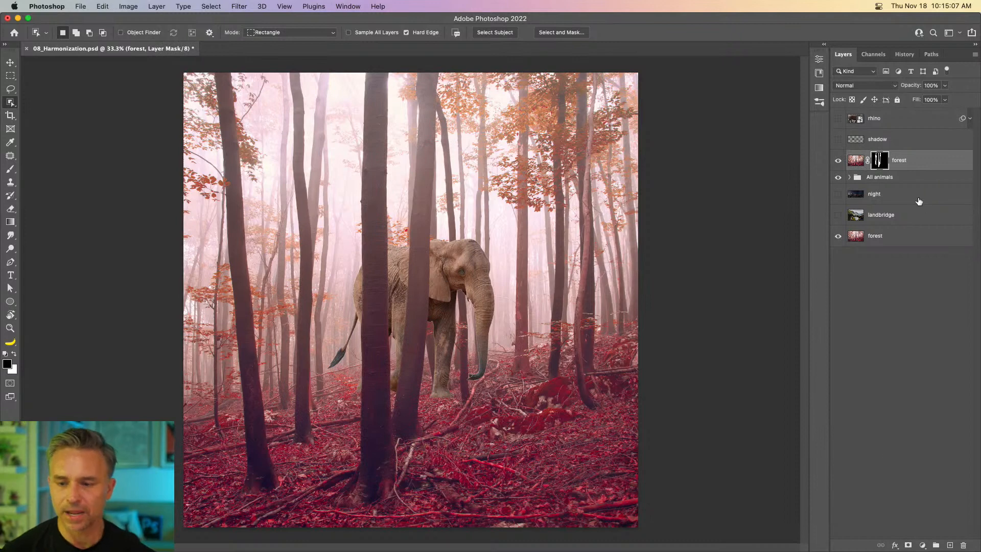
Move the elephant layer out of the All animals group to just below the masked forest layer, and hide the group
{"action": "left_click", "coordinate": [850, 177]}
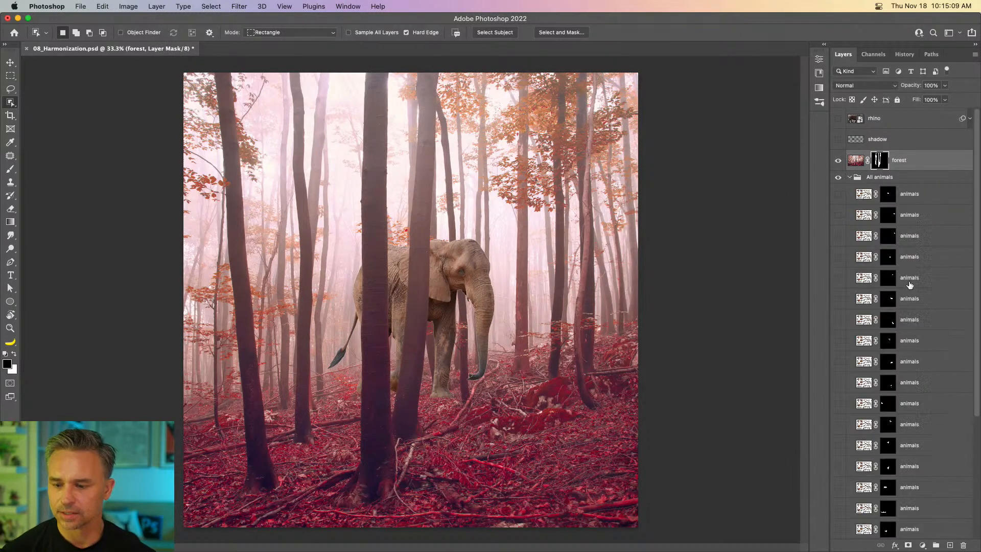
{"action": "scroll", "coordinate": [909, 284], "scroll_direction": "down", "scroll_amount": 5}
{"action": "left_click_drag", "start_coordinate": [903, 444], "coordinate": [937, 154]}
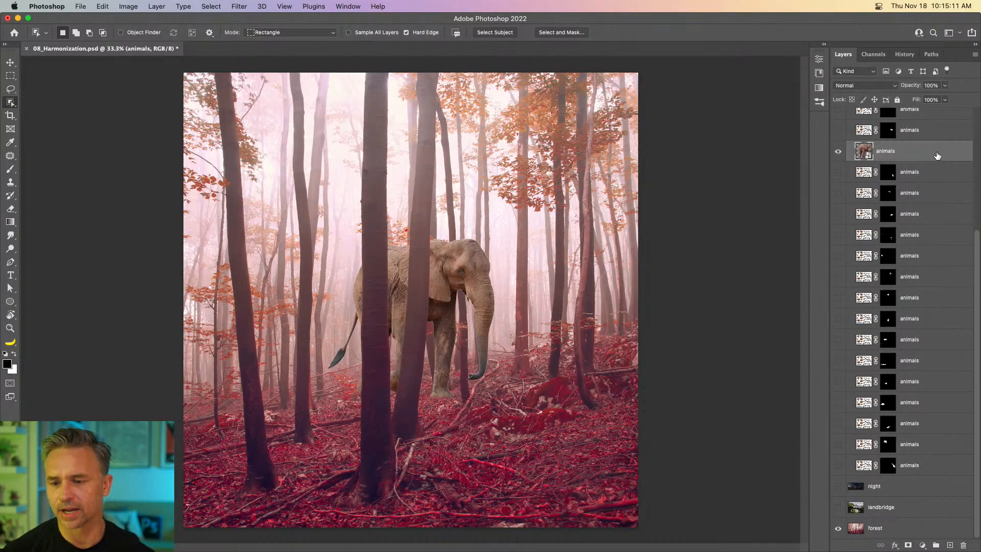
{"action": "scroll", "coordinate": [937, 157], "scroll_direction": "up", "scroll_amount": 5}
{"action": "left_click_drag", "start_coordinate": [914, 319], "coordinate": [879, 174]}
{"action": "left_click", "coordinate": [850, 198]}
{"action": "left_click", "coordinate": [838, 199]}
Move the elephant slightly down behind the tree trunks
{"action": "key", "text": "super+equal"}
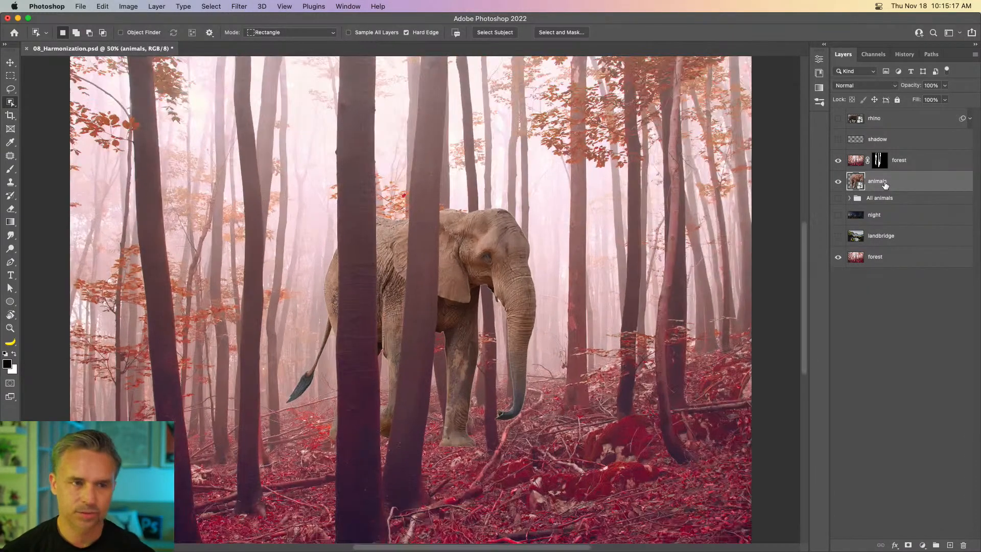
{"action": "key", "text": "v"}
{"action": "mouse_move", "coordinate": [540, 288]}
{"action": "left_mouse_down"}
{"action": "mouse_move", "coordinate": [518, 299]}
{"action": "mouse_move", "coordinate": [540, 301]}
{"action": "left_mouse_up"}
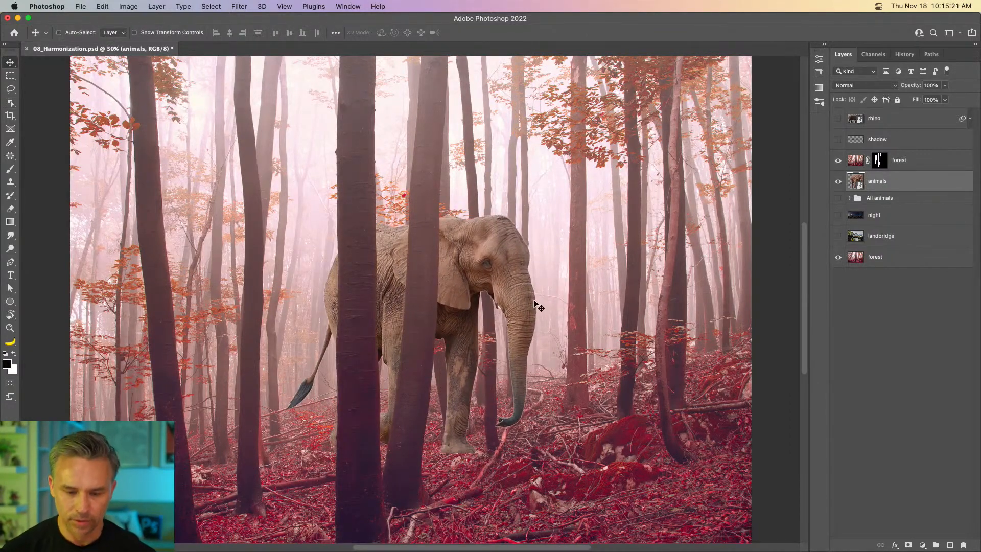
{"action": "key", "text": "super+equal"}
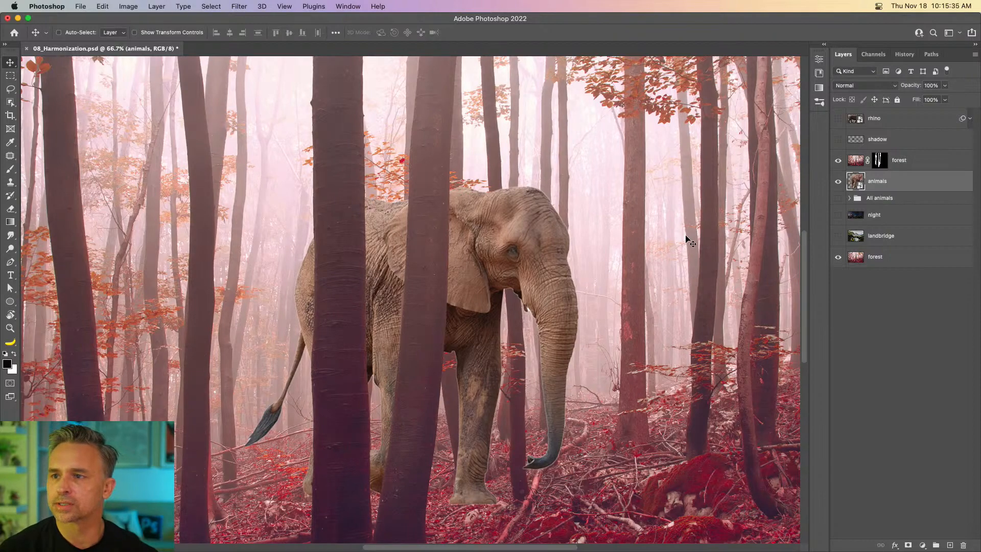
{"action": "key", "text": "super+minus"}
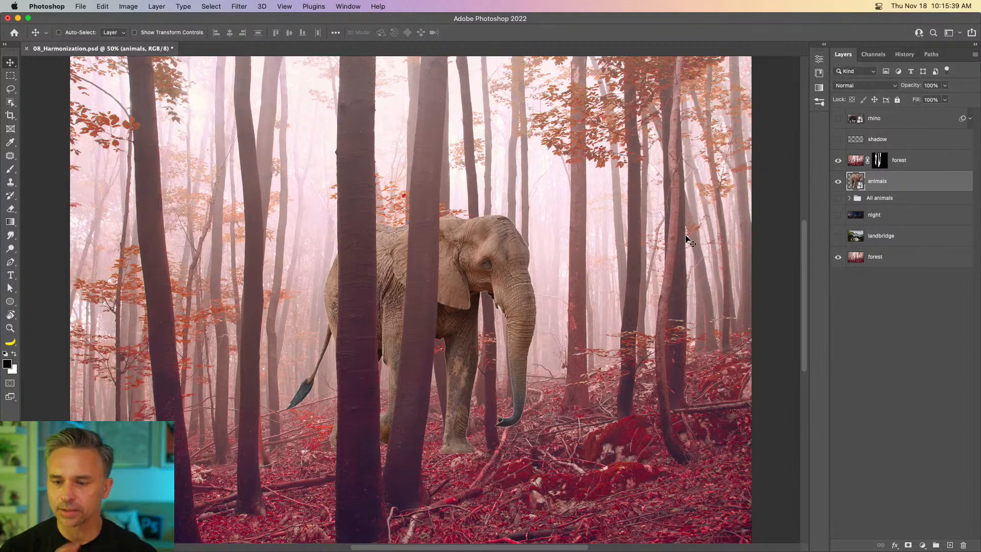
Group the night layer with the shadow and rhino layers above the masked forest layer, and hide the group
{"action": "left_click", "coordinate": [838, 214]}
{"action": "left_click_drag", "start_coordinate": [866, 217], "coordinate": [835, 119]}
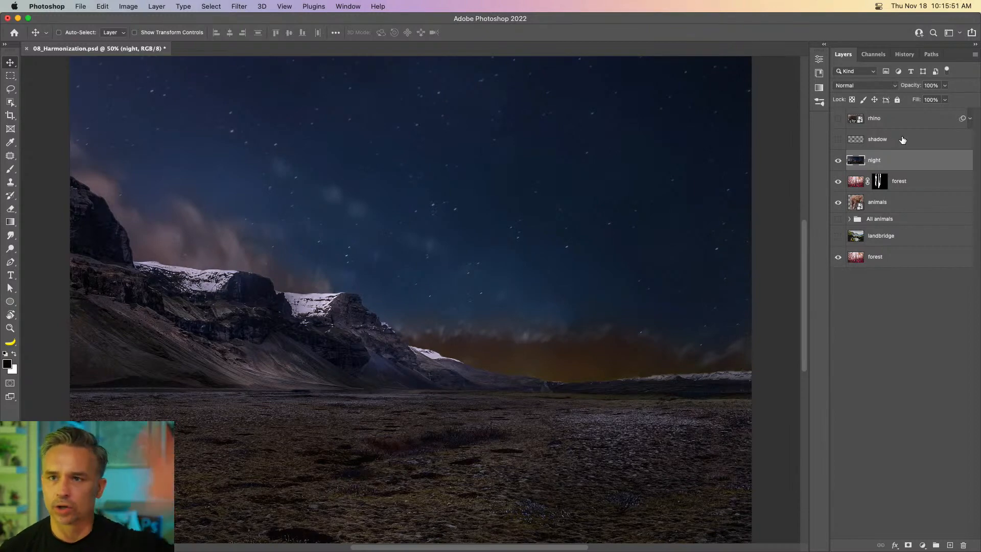
{"action": "left_click", "coordinate": [837, 139]}
{"action": "left_click", "coordinate": [837, 118]}
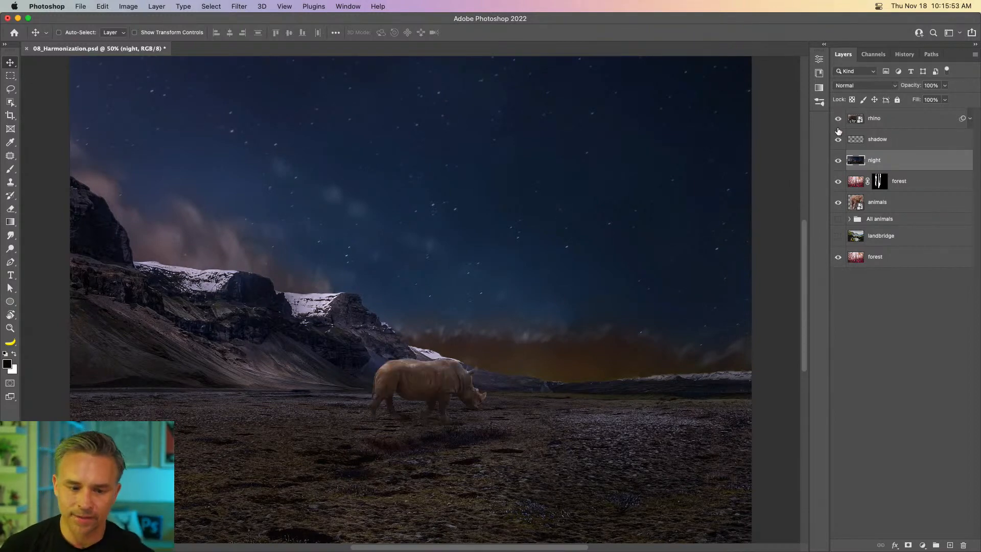
{"action": "left_click", "coordinate": [892, 124], "text": "shift"}
{"action": "key", "text": "super+g"}
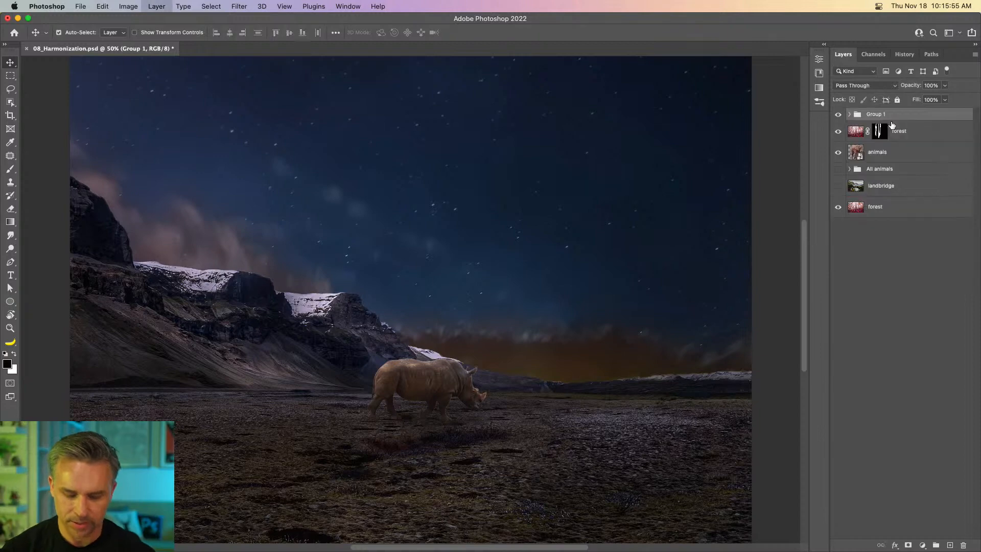
{"action": "left_click", "coordinate": [837, 114]}
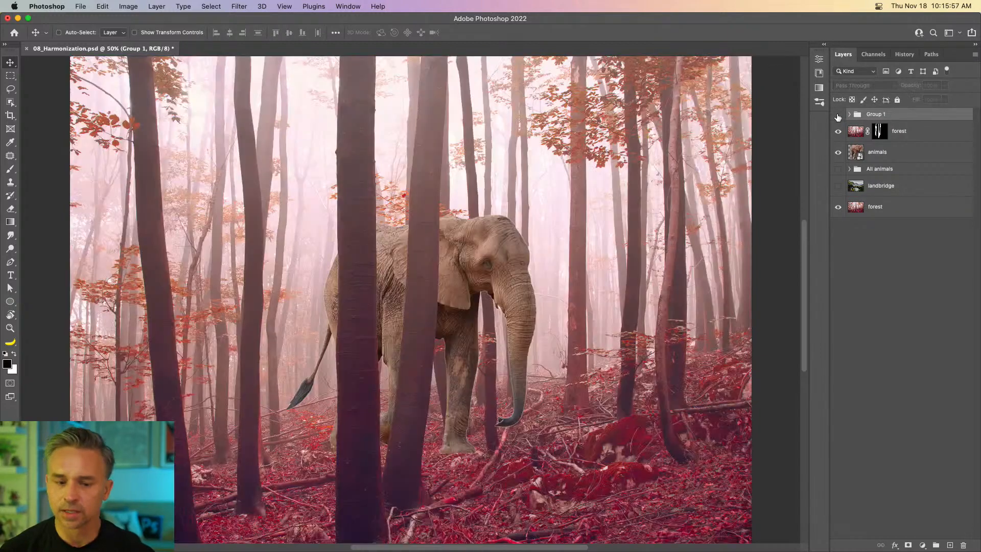
Open the elephant smart object's contents and set its layer mask's Shift Edge to -39% in Select and Mask
{"action": "left_click", "coordinate": [891, 133]}
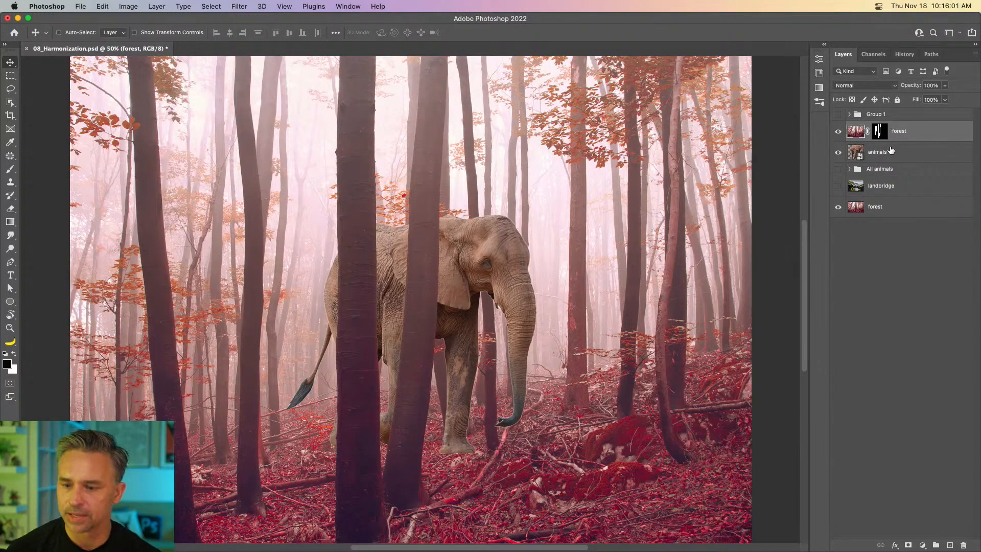
{"action": "left_click", "coordinate": [890, 149]}
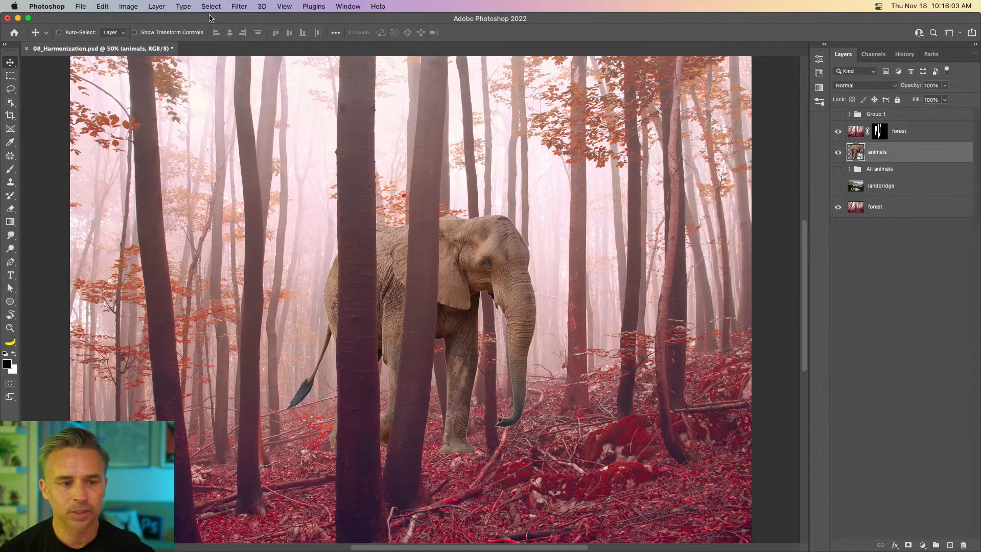
{"action": "double_click", "coordinate": [861, 152]}
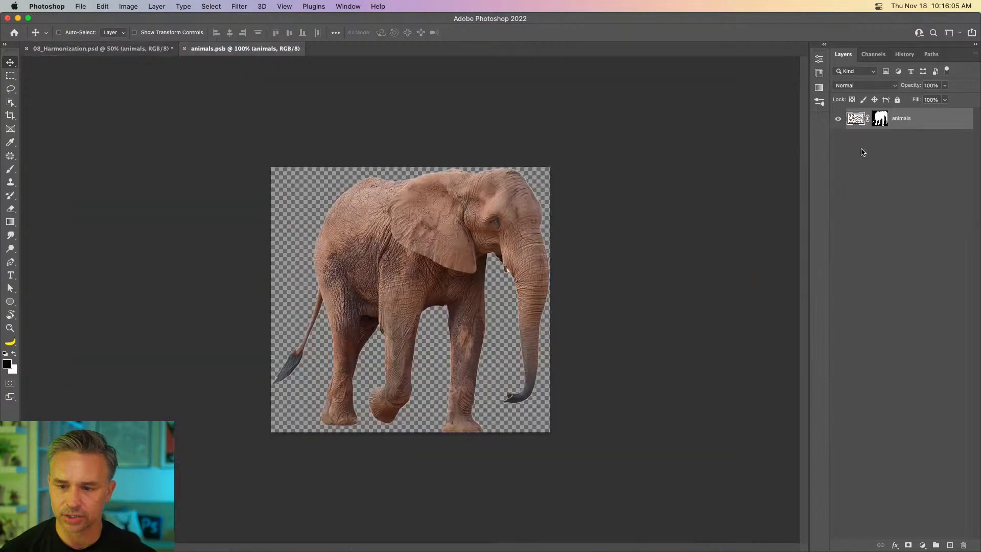
{"action": "double_click", "coordinate": [879, 118]}
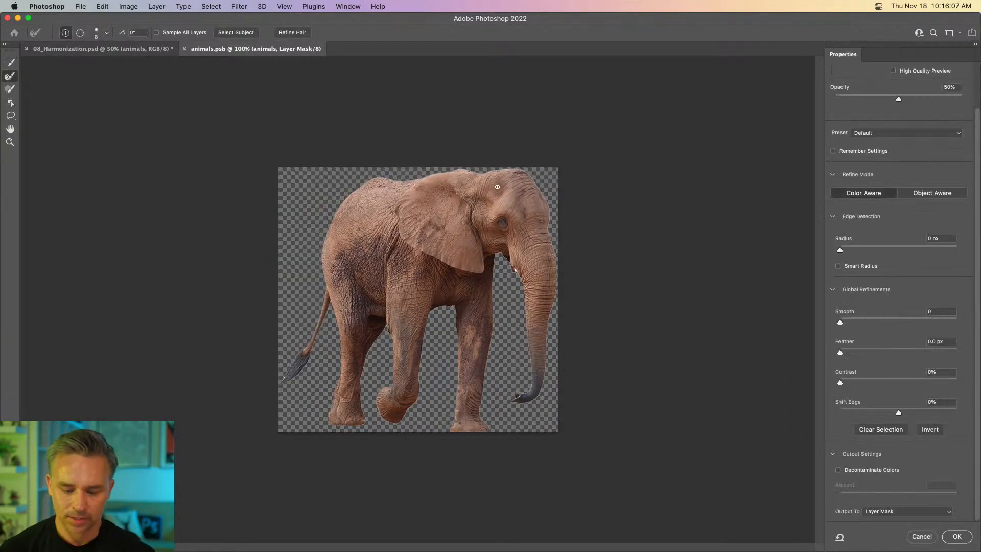
{"action": "key", "text": "super+equal"}
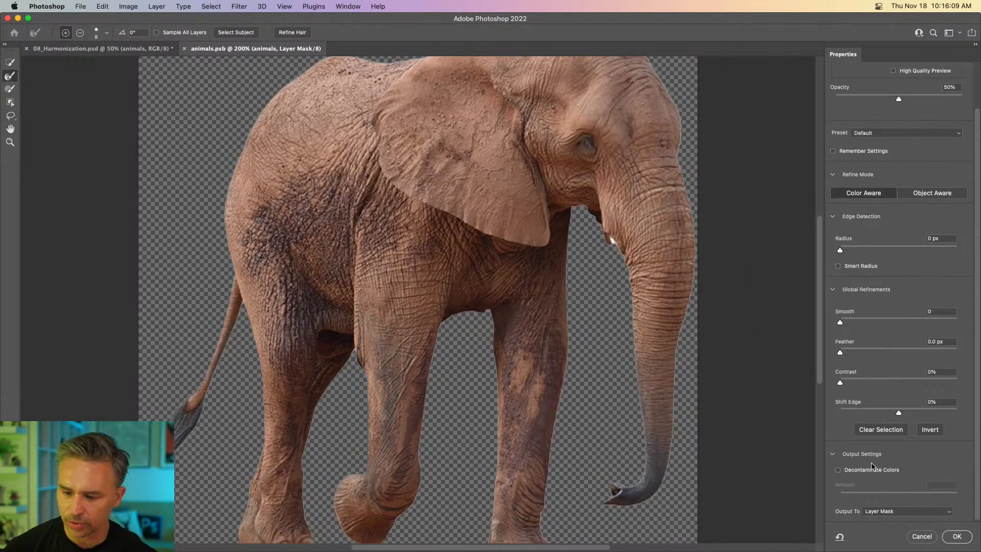
{"action": "left_click", "coordinate": [876, 413]}
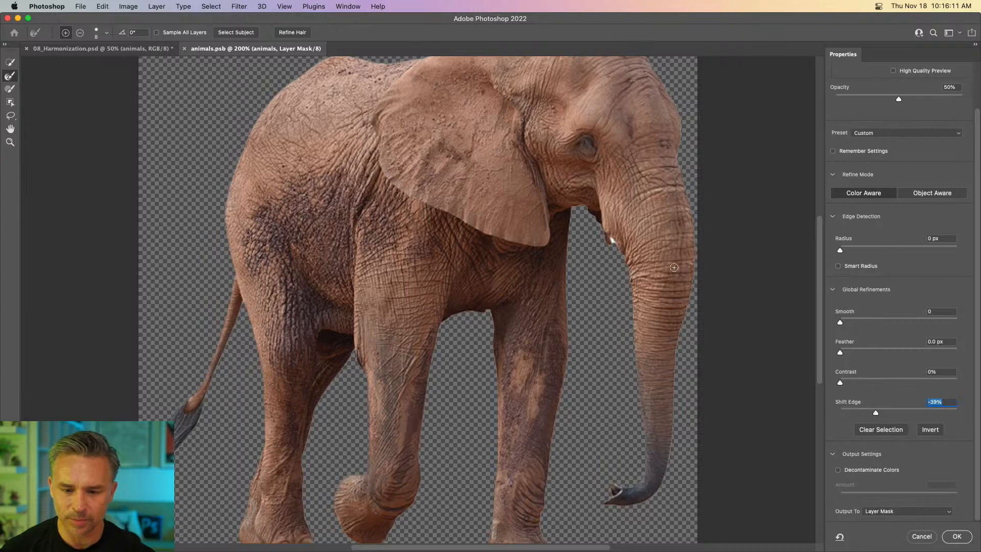
Refine the mask edge below the elephant's mouth with the Refine Edge Brush, then save and close the smart object
{"action": "left_click_drag", "start_coordinate": [605, 255], "coordinate": [611, 239]}
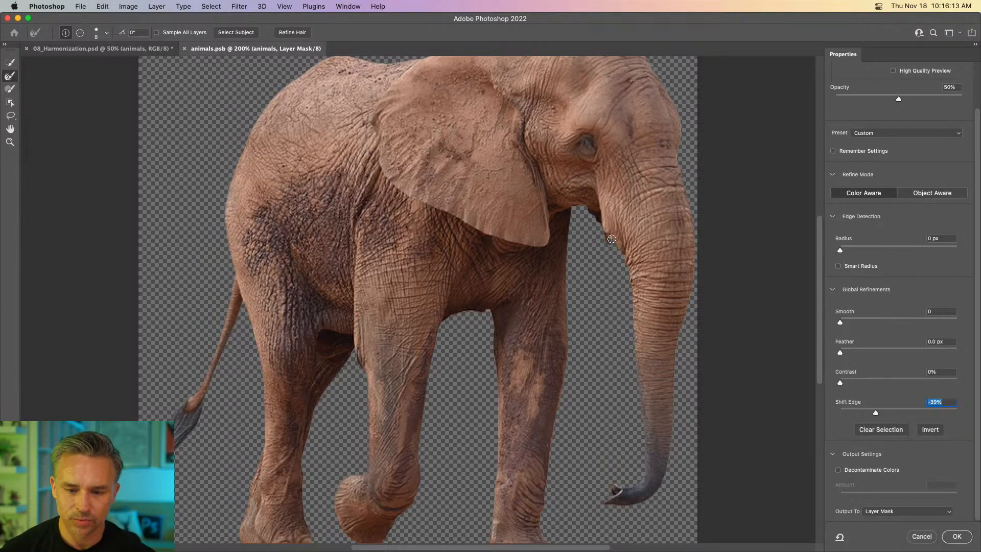
{"action": "key", "text": "bracketright"}
{"action": "key", "text": "bracketright"}
{"action": "key", "text": "bracketright"}
{"action": "key", "text": "bracketright"}
{"action": "key", "text": "bracketright"}
{"action": "key", "text": "bracketright"}
{"action": "key", "text": "bracketright"}
{"action": "key", "text": "bracketright"}
{"action": "key", "text": "bracketright"}
{"action": "key", "text": "bracketright"}
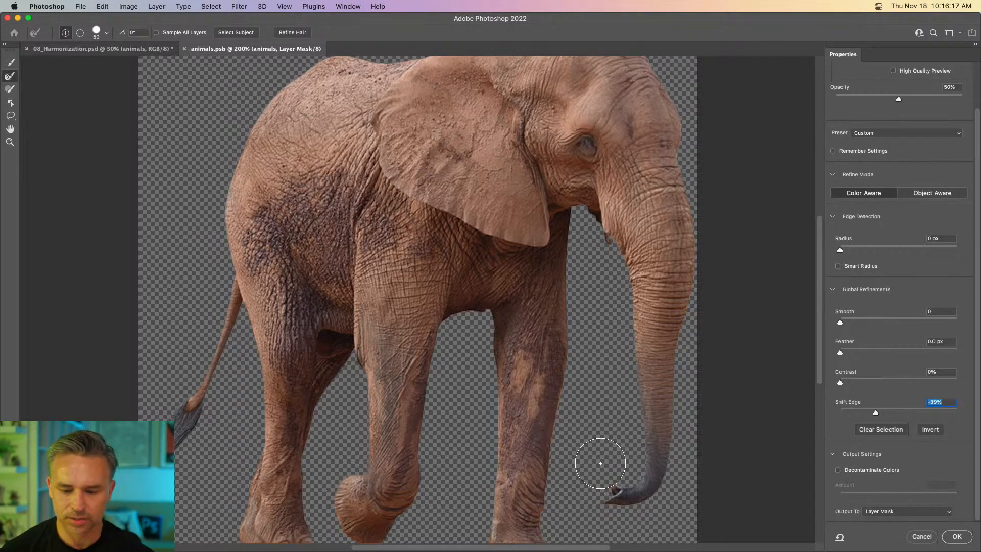
{"action": "left_click", "coordinate": [951, 535]}
{"action": "key", "text": "super+s"}
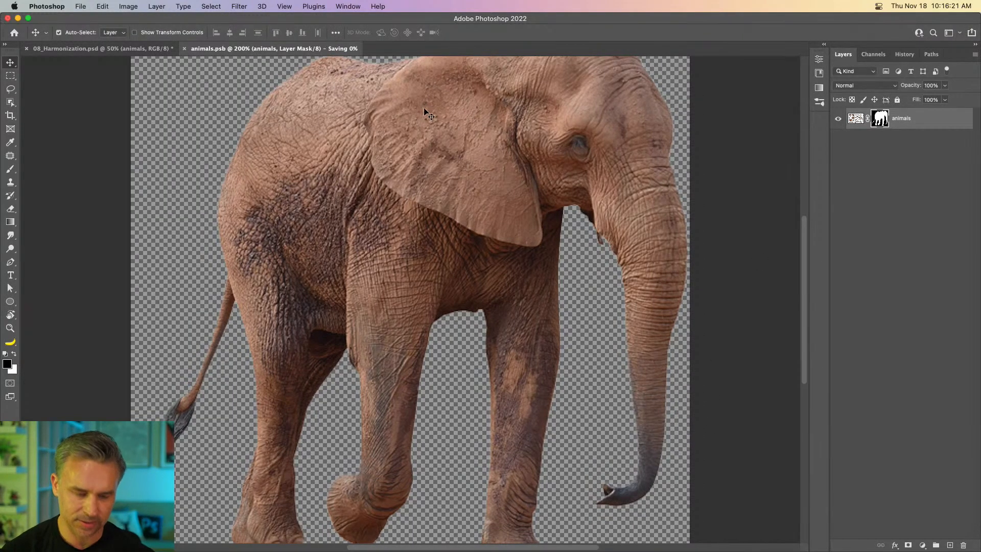
{"action": "key", "text": "super+w"}
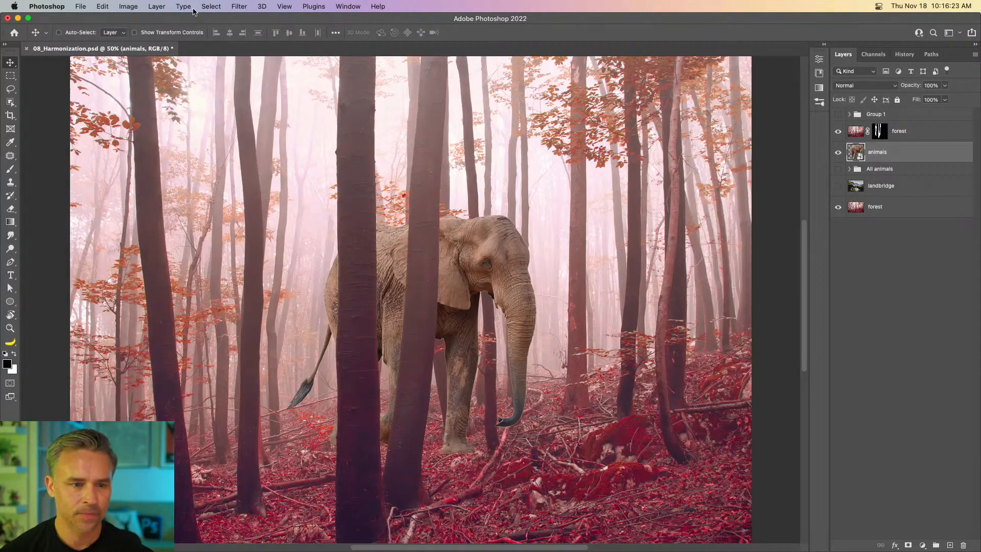
Enable the Harmonization neural filter for the elephant layer with the forest layer as the reference image
{"action": "left_click", "coordinate": [240, 7]}
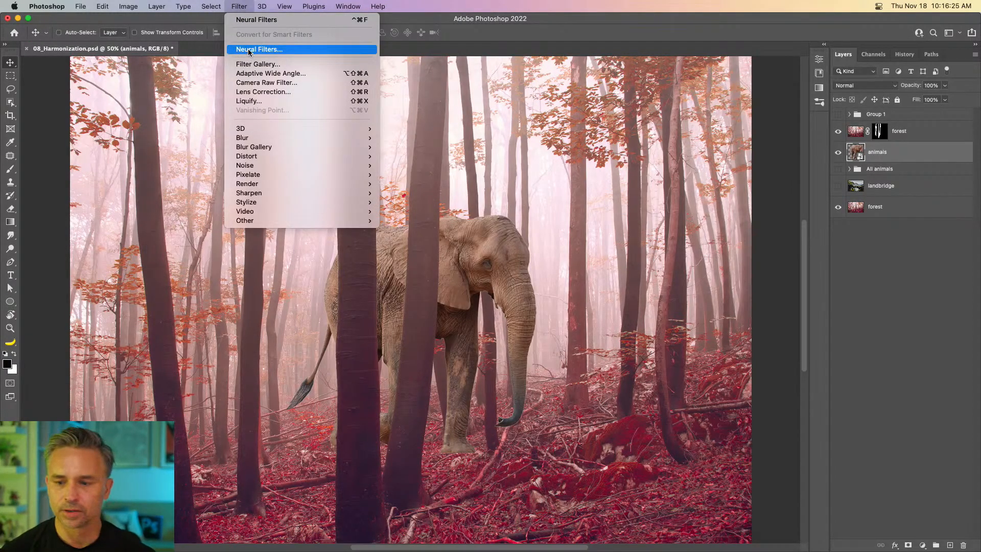
{"action": "left_click", "coordinate": [249, 50]}
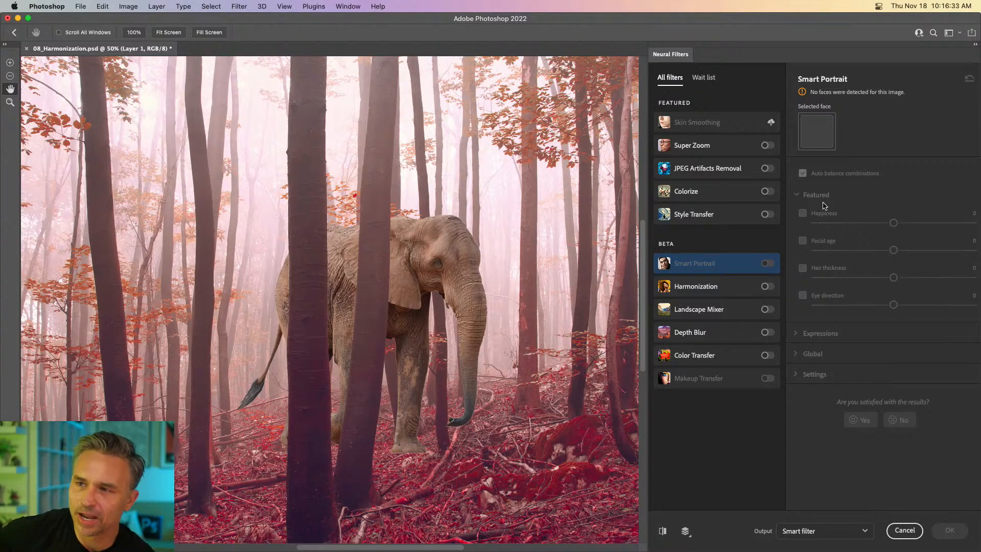
{"action": "left_click", "coordinate": [707, 290]}
{"action": "left_click", "coordinate": [766, 286]}
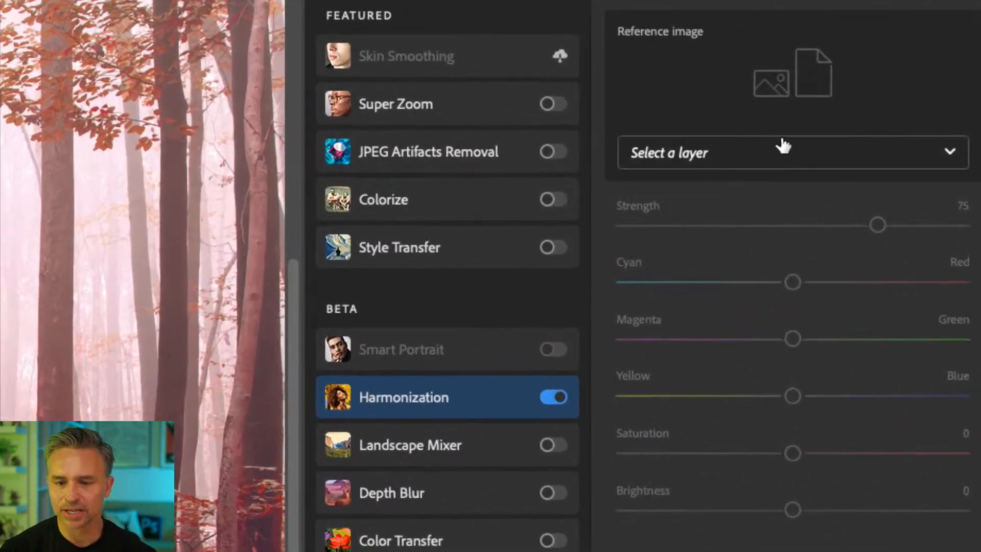
{"action": "left_click", "coordinate": [876, 165]}
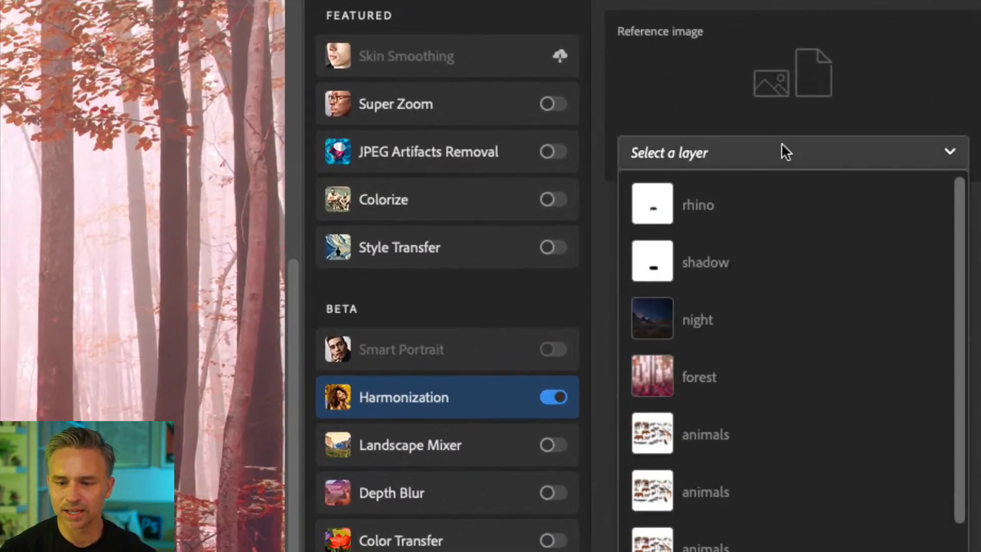
{"action": "left_click", "coordinate": [781, 384]}
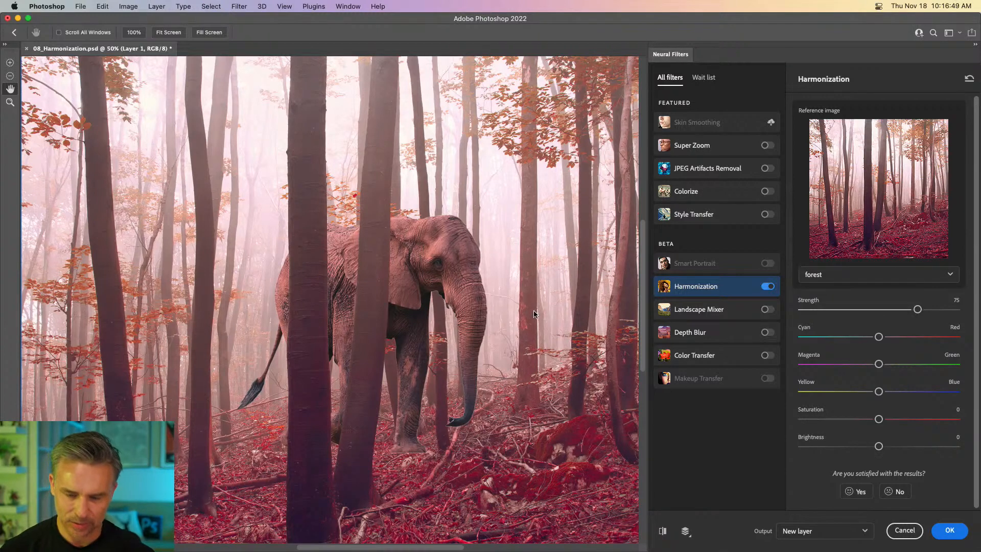
Try different Harmonization strengths on the elephant and settle on 65
{"action": "left_click_drag", "start_coordinate": [924, 314], "coordinate": [977, 310]}
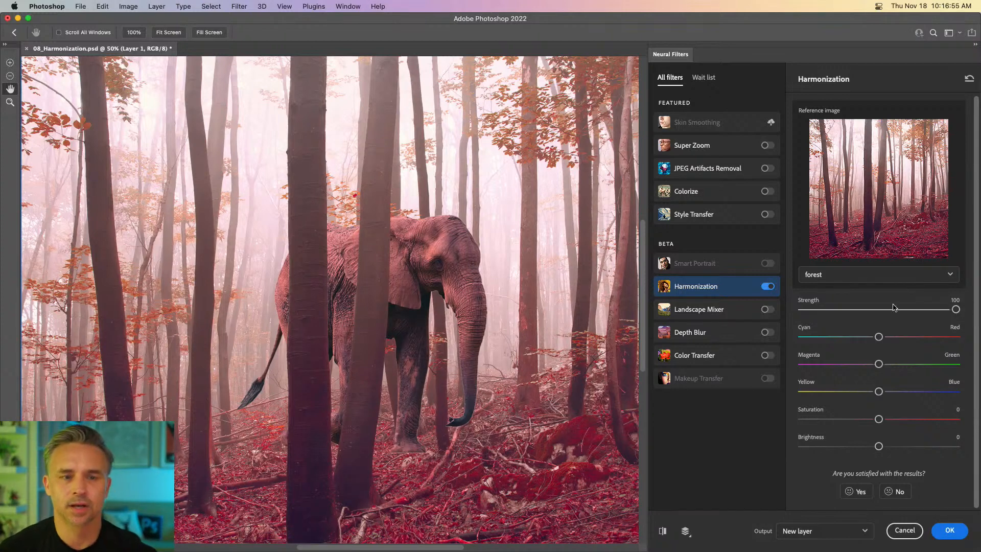
{"action": "left_click_drag", "start_coordinate": [927, 313], "coordinate": [922, 313]}
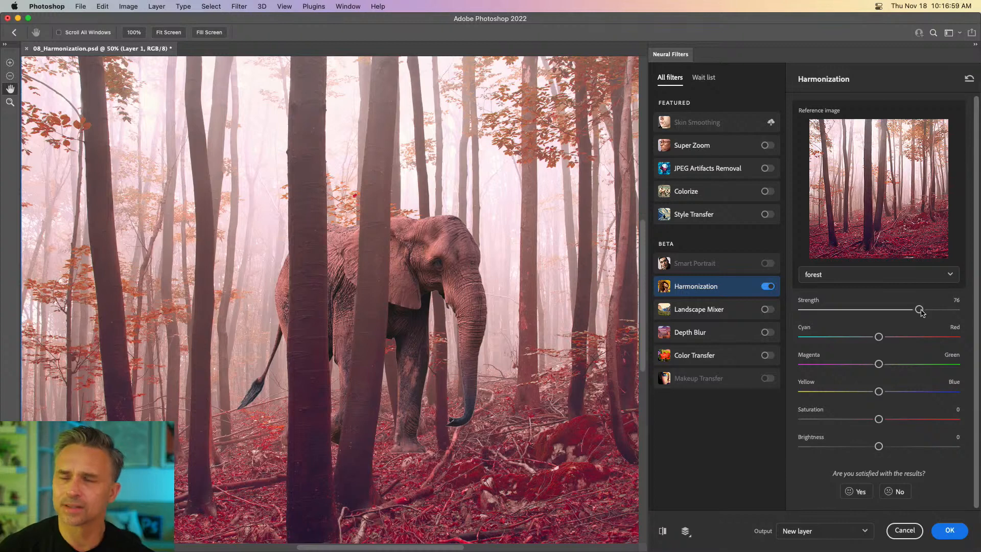
{"action": "left_click_drag", "start_coordinate": [921, 312], "coordinate": [880, 315]}
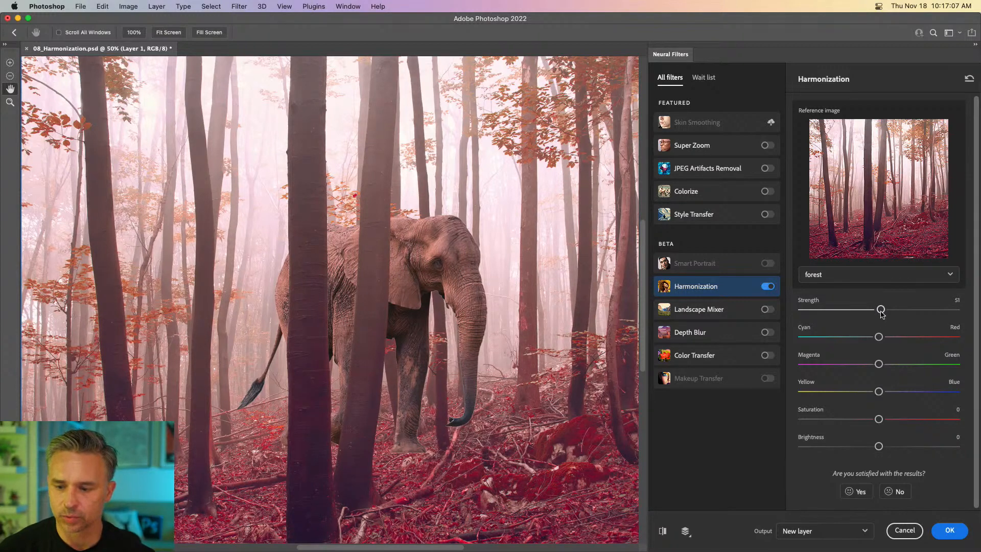
{"action": "left_click_drag", "start_coordinate": [880, 313], "coordinate": [903, 314]}
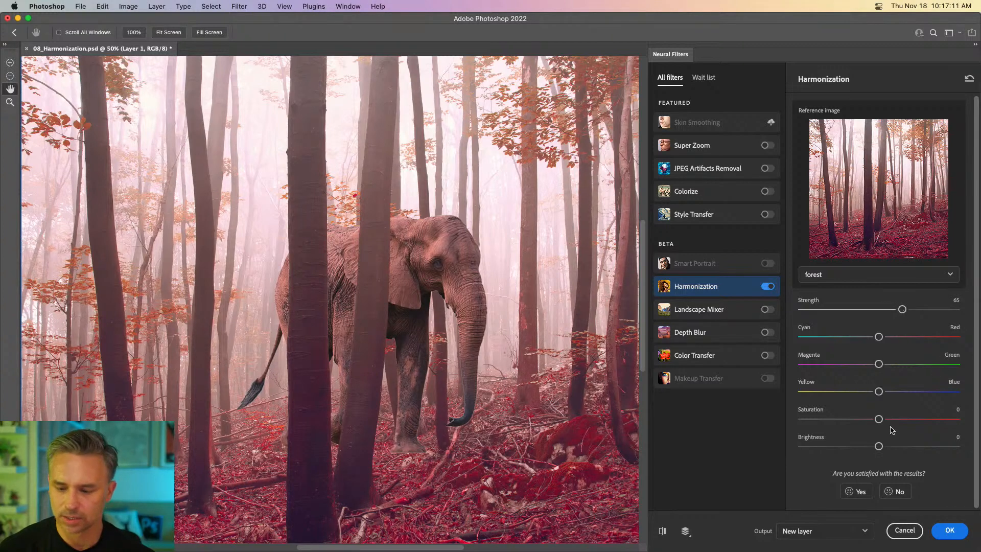
Set the filter output to Smart filter, compare the elephant before and after, and apply the harmonization
{"action": "left_click", "coordinate": [809, 542]}
{"action": "left_click", "coordinate": [810, 542]}
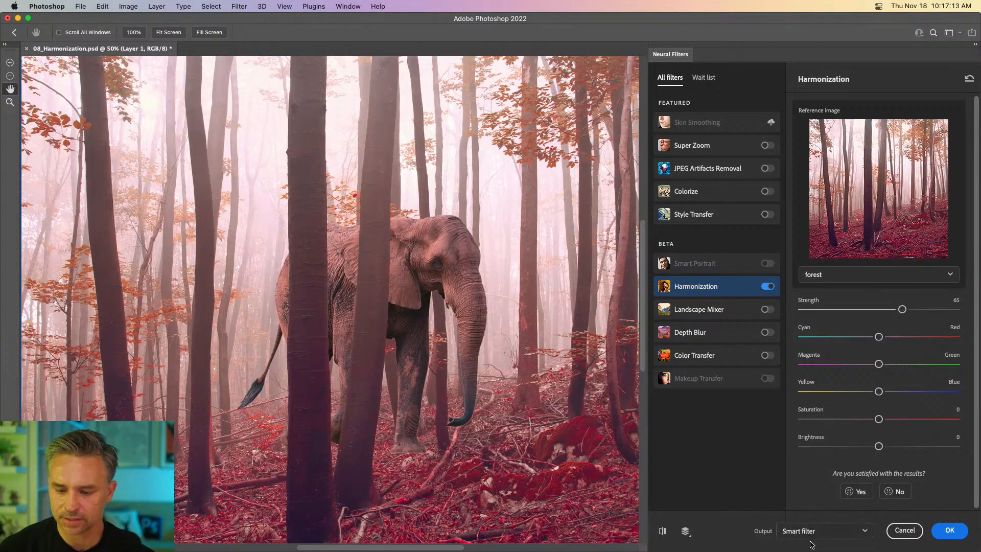
{"action": "left_click", "coordinate": [662, 533]}
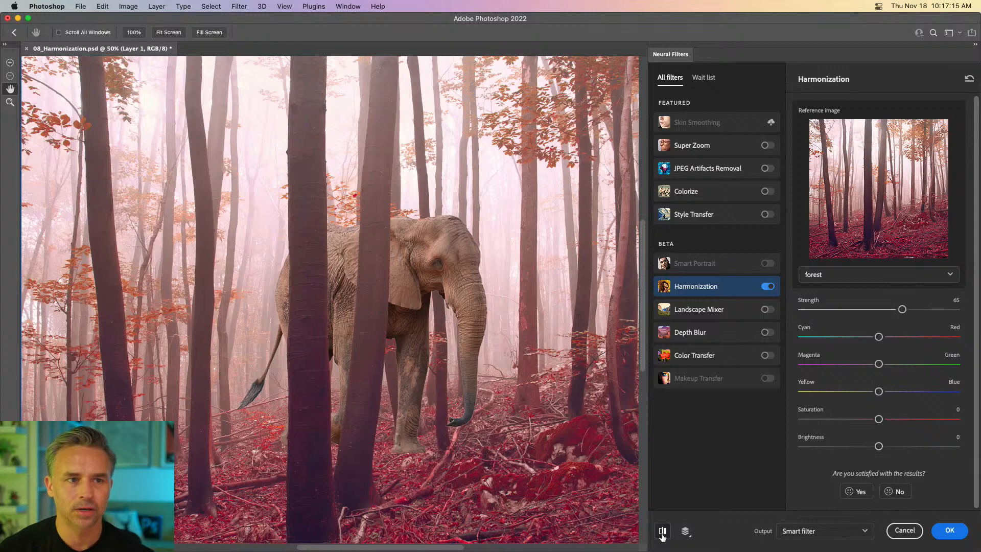
{"action": "left_click", "coordinate": [662, 532]}
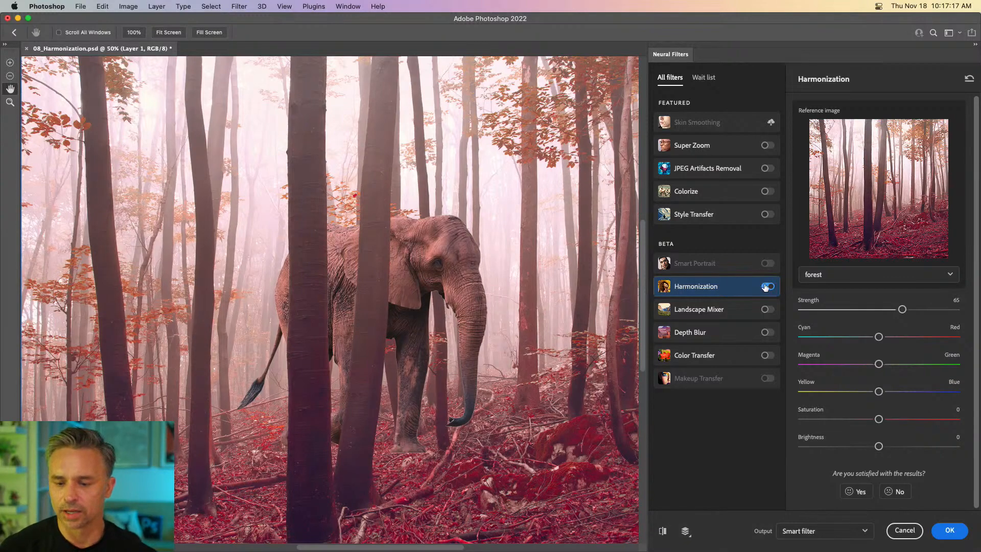
{"action": "left_click", "coordinate": [949, 529]}
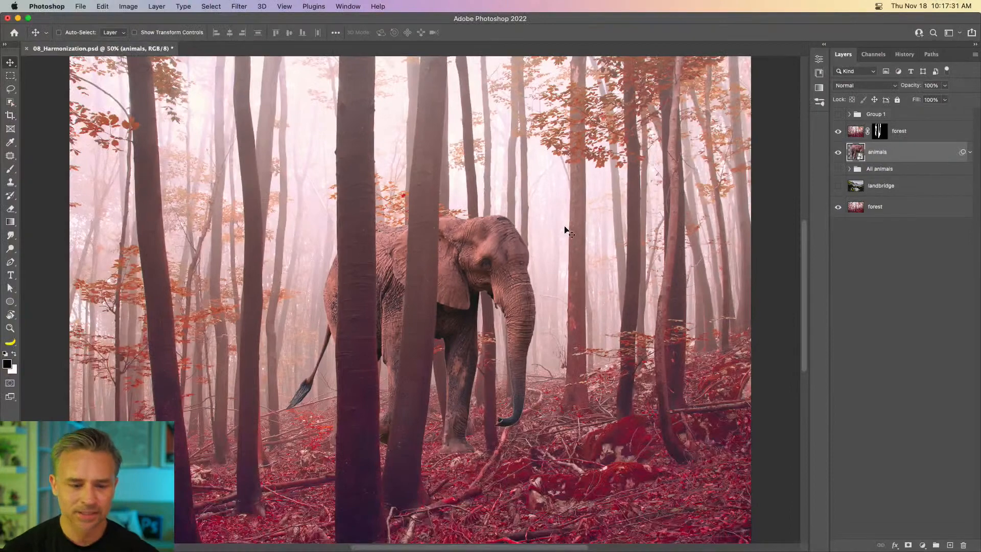
Try to scale the harmonized elephant up to about 200% with Free Transform
{"action": "key", "text": "super+t"}
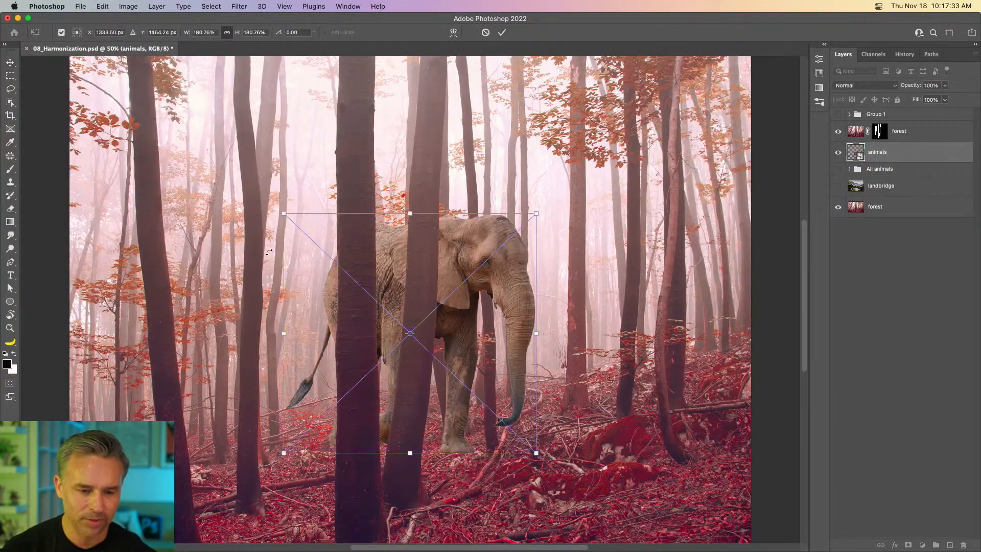
{"action": "left_click_drag", "start_coordinate": [283, 214], "coordinate": [257, 187]}
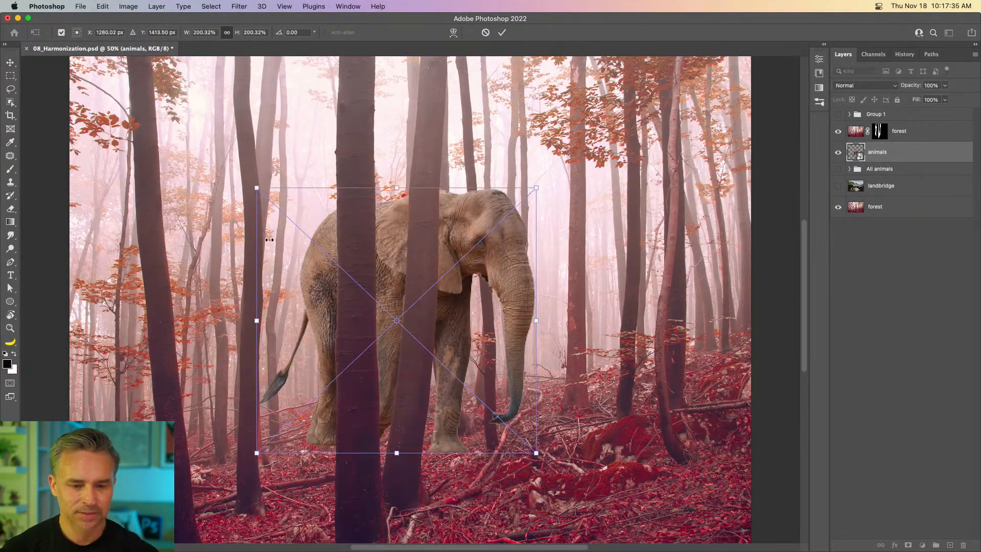
{"action": "key", "text": "Return"}
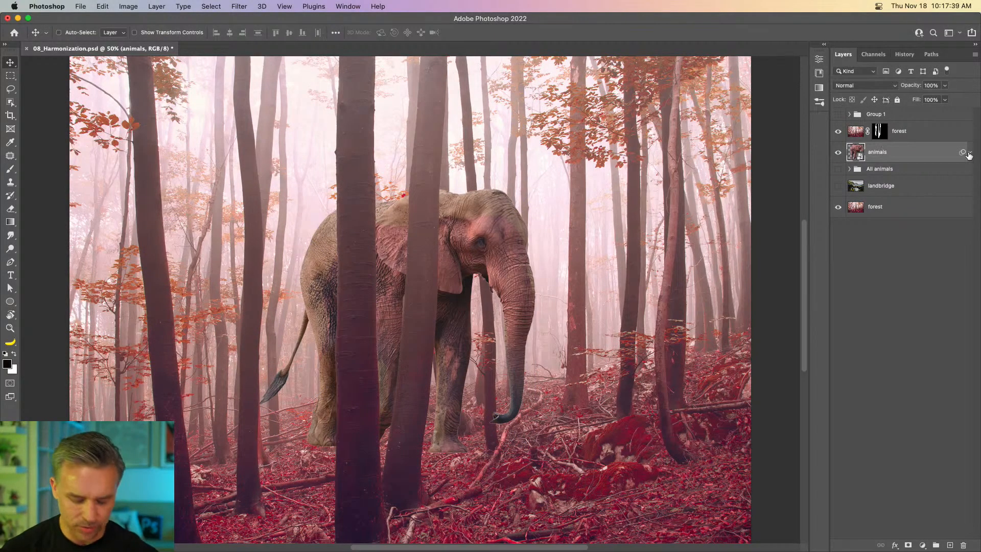
Inspect the elephant's smart filter mask against the landbridge layer, and delete that filter mask
{"action": "left_click", "coordinate": [969, 153]}
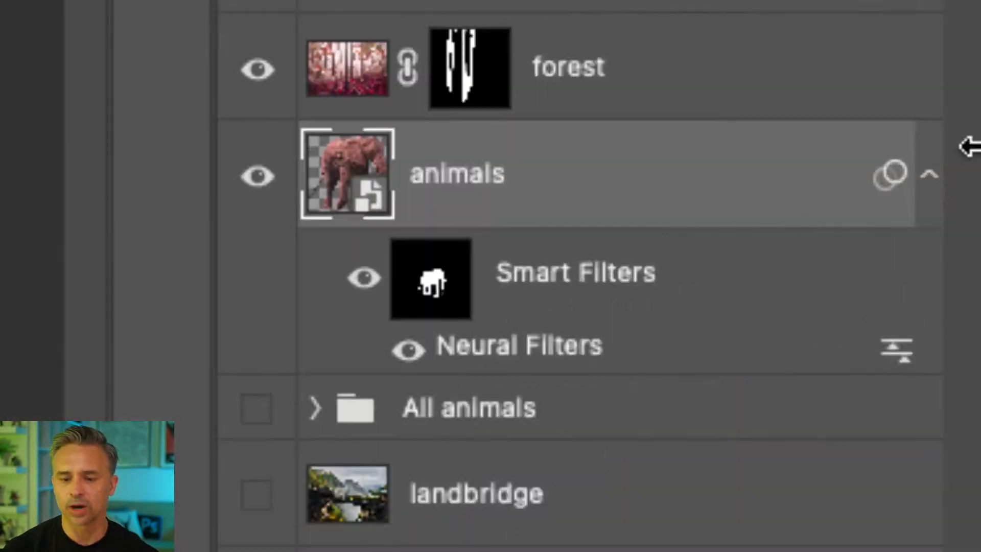
{"action": "left_click", "coordinate": [429, 290]}
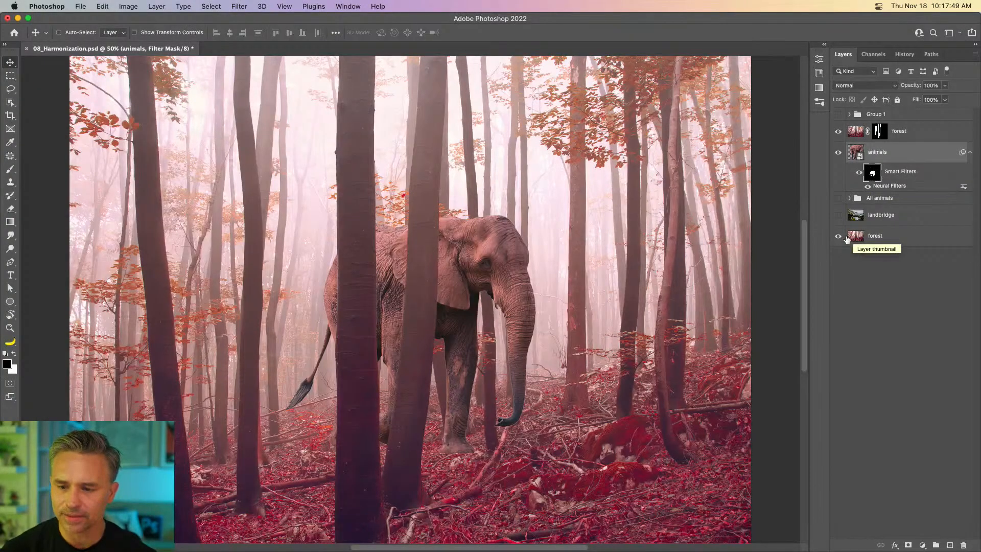
{"action": "left_click", "coordinate": [838, 236]}
{"action": "left_click", "coordinate": [838, 236]}
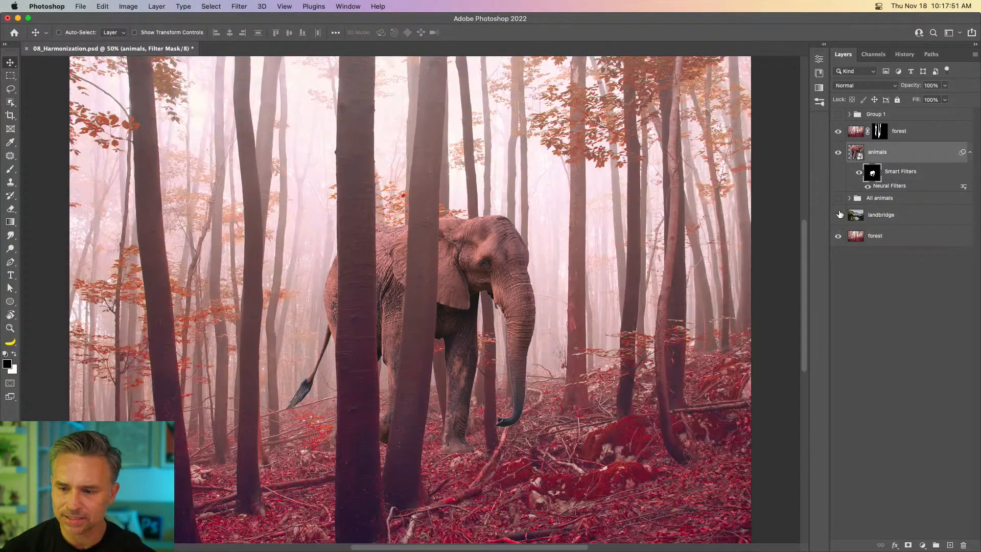
{"action": "left_click", "coordinate": [837, 215]}
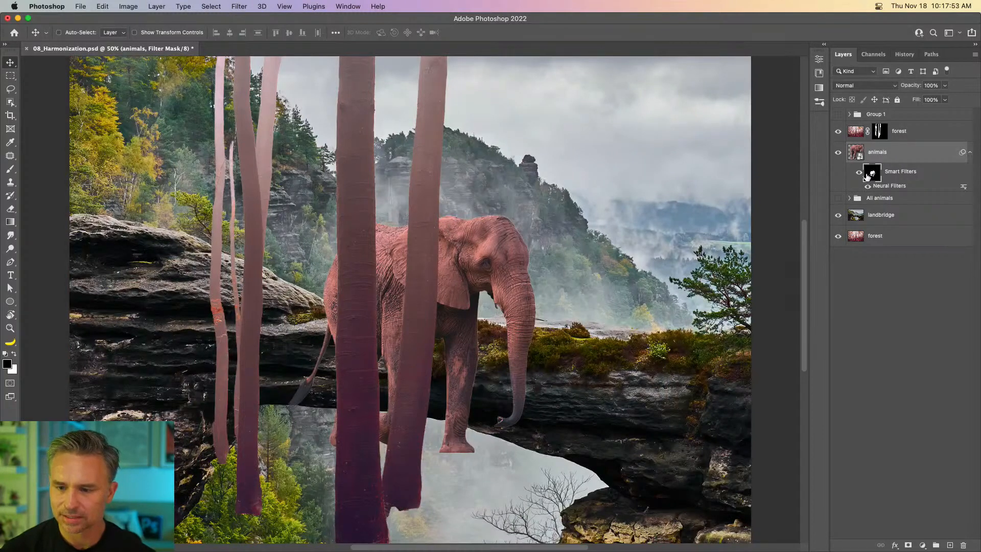
{"action": "right_click", "coordinate": [869, 175]}
{"action": "left_click", "coordinate": [822, 193]}
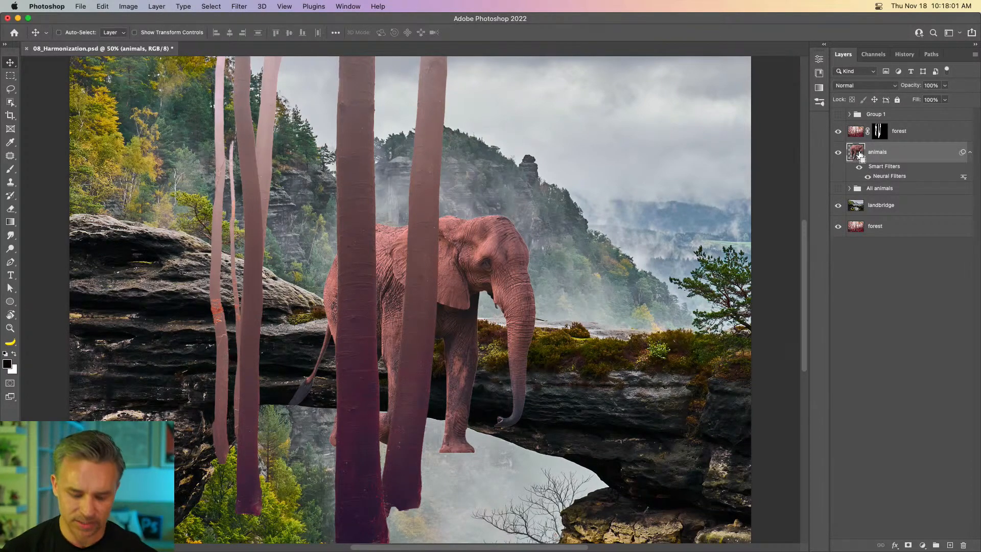
Hide the landbridge layer and move the elephant about 20 px left and 16 px up behind the trees
{"action": "key", "text": "super+t"}
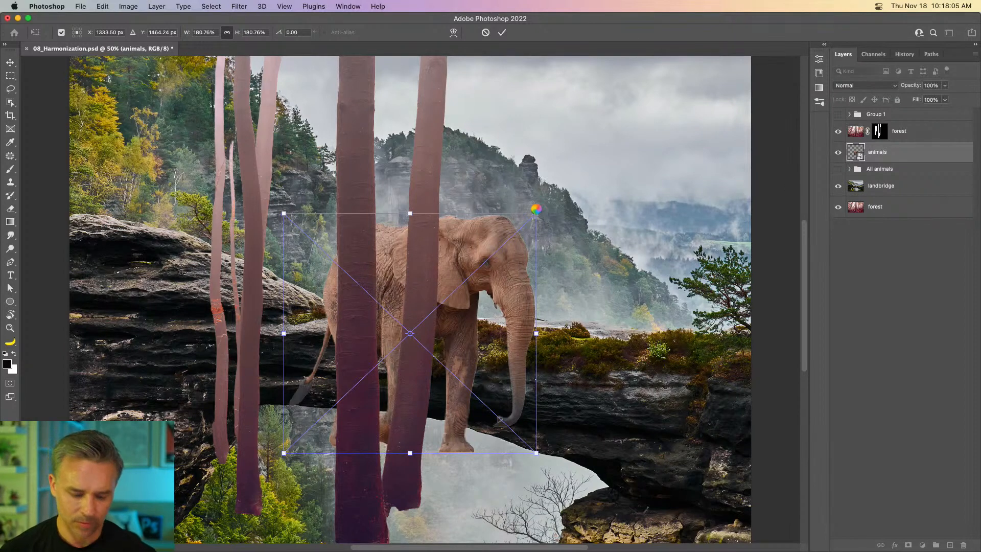
{"action": "key", "text": "Return"}
{"action": "left_click", "coordinate": [838, 205]}
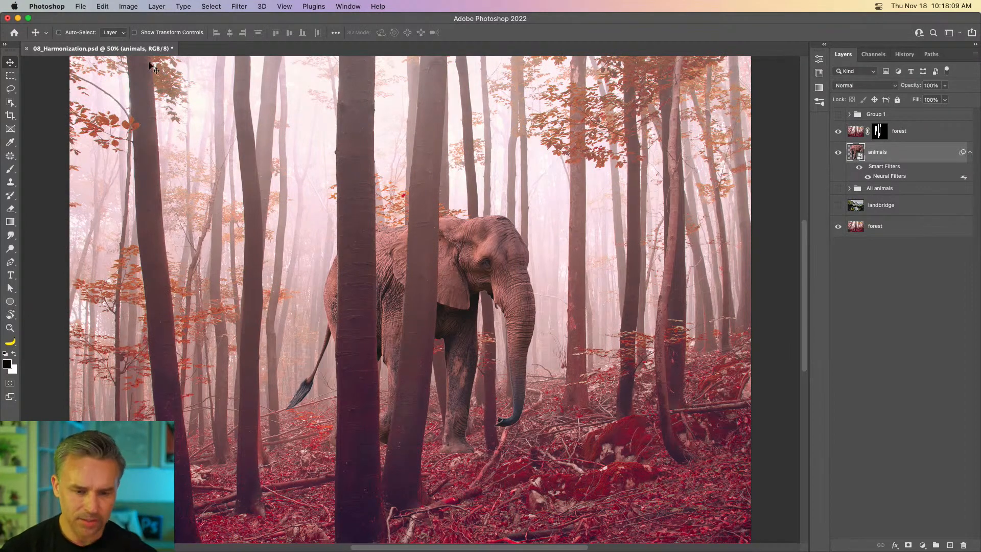
{"action": "left_click_drag", "start_coordinate": [352, 265], "coordinate": [347, 259]}
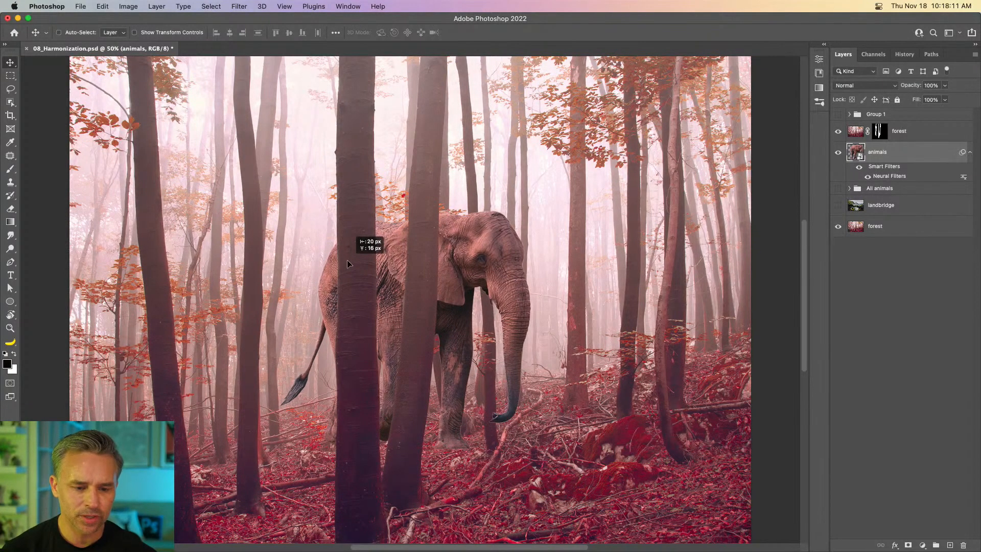
{"action": "left_click", "coordinate": [101, 6]}
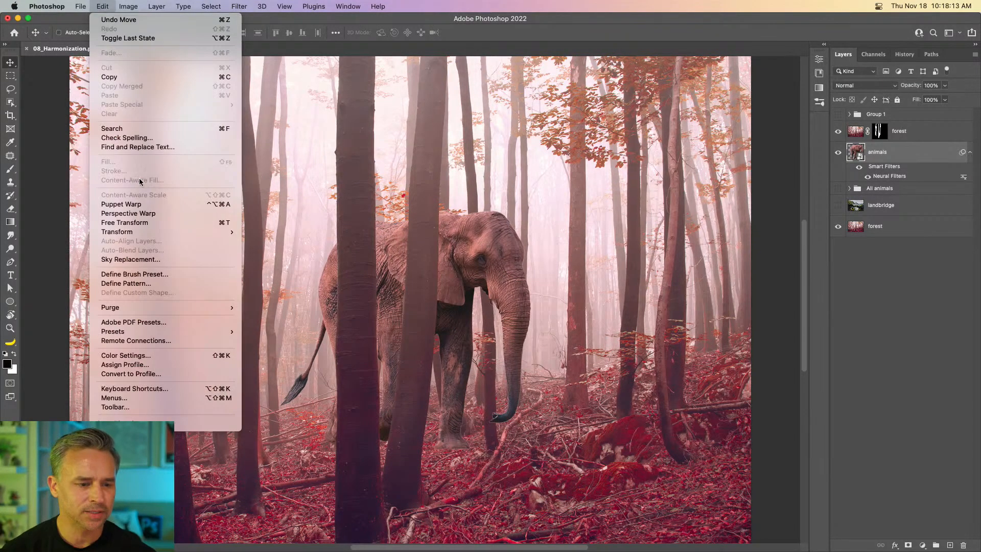
{"action": "left_click", "coordinate": [143, 207]}
{"action": "key", "text": "Escape"}
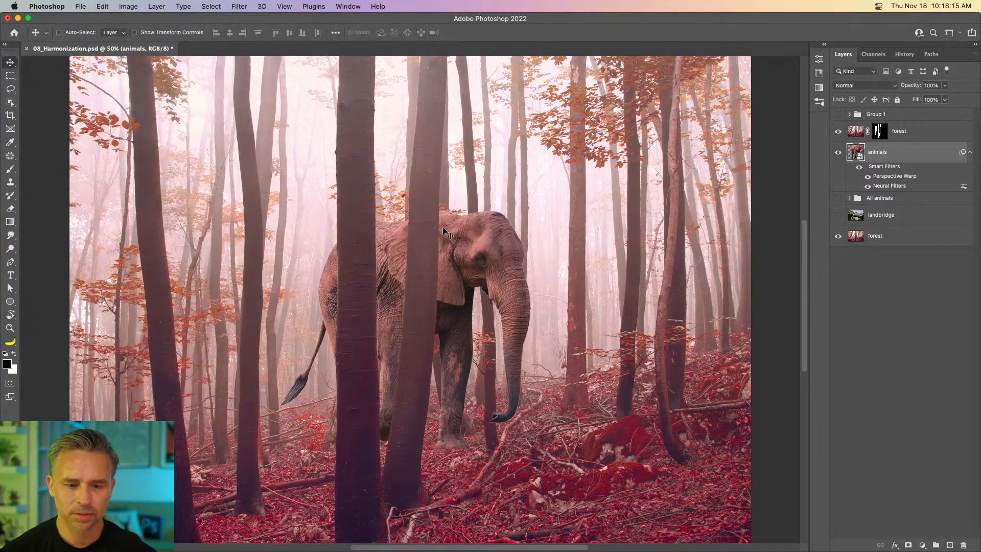
Start Puppet Warp on the elephant and place pins on its head, back, belly, front foot and hind thigh
{"action": "left_click", "coordinate": [102, 7]}
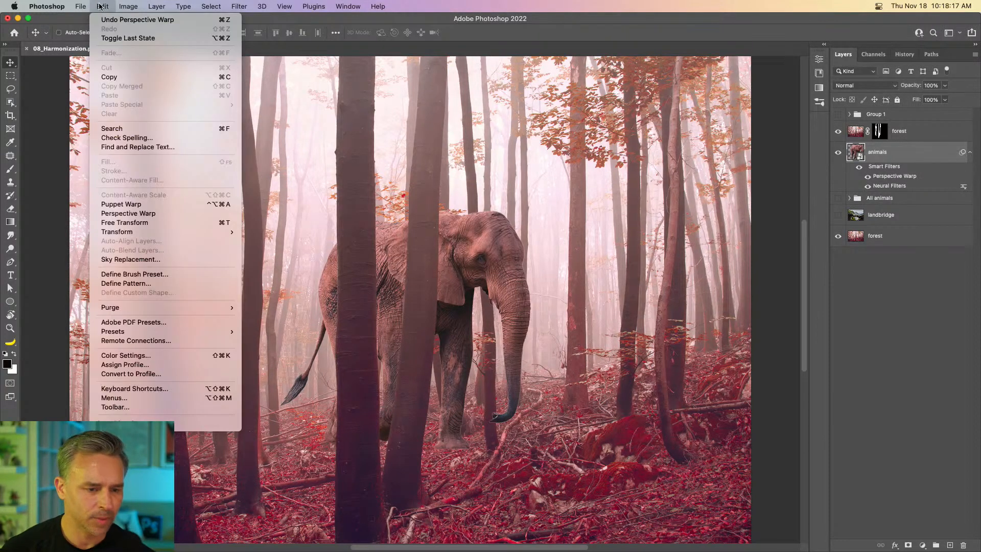
{"action": "left_click", "coordinate": [130, 201]}
{"action": "left_click", "coordinate": [479, 252]}
{"action": "left_click", "coordinate": [368, 260]}
{"action": "left_click", "coordinate": [433, 321]}
{"action": "left_click", "coordinate": [450, 435]}
{"action": "left_click", "coordinate": [358, 316]}
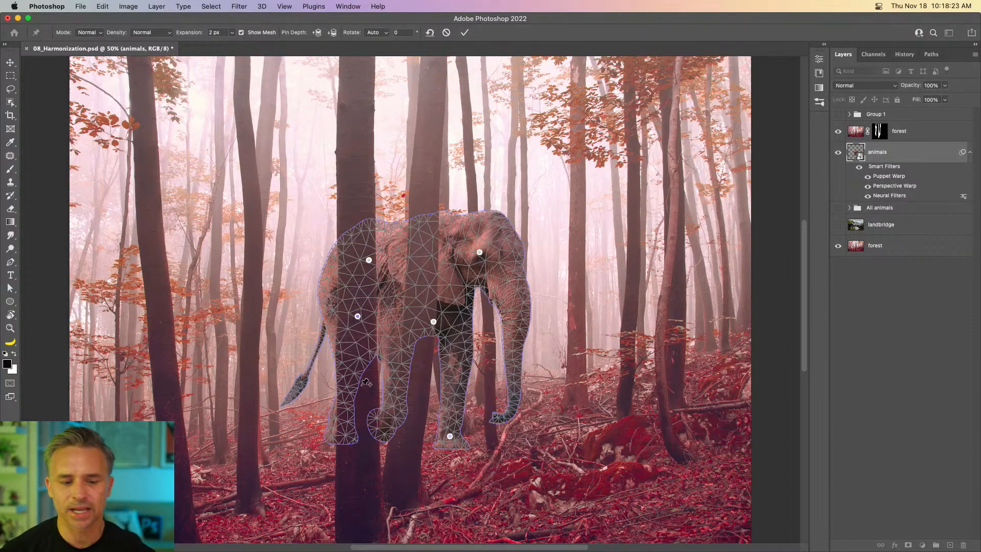
Pin the rump and remaining feet, lower the hind and bent feet slightly, raise the planted front foot, and apply the warp
{"action": "left_click_drag", "start_coordinate": [344, 428], "coordinate": [343, 433]}
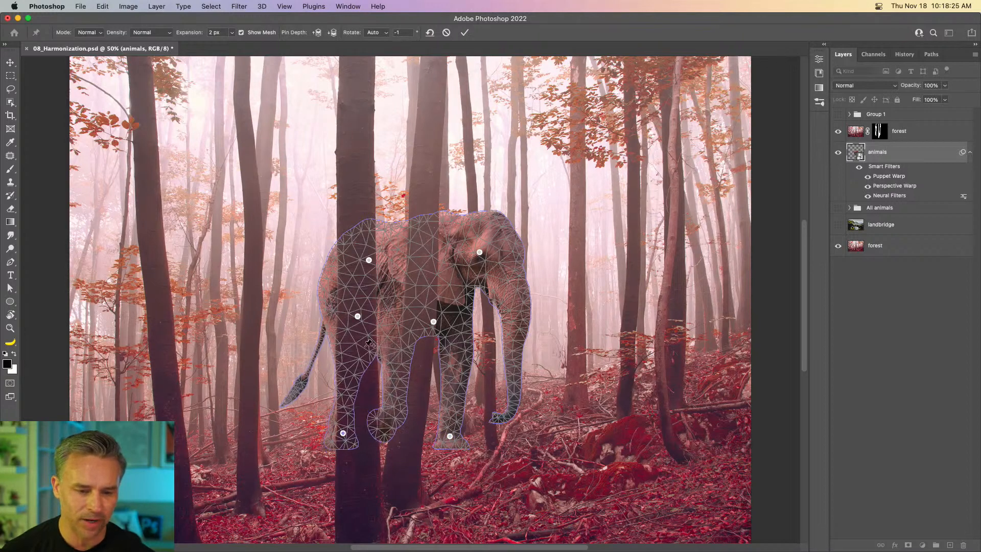
{"action": "left_click_drag", "start_coordinate": [358, 316], "coordinate": [354, 321]}
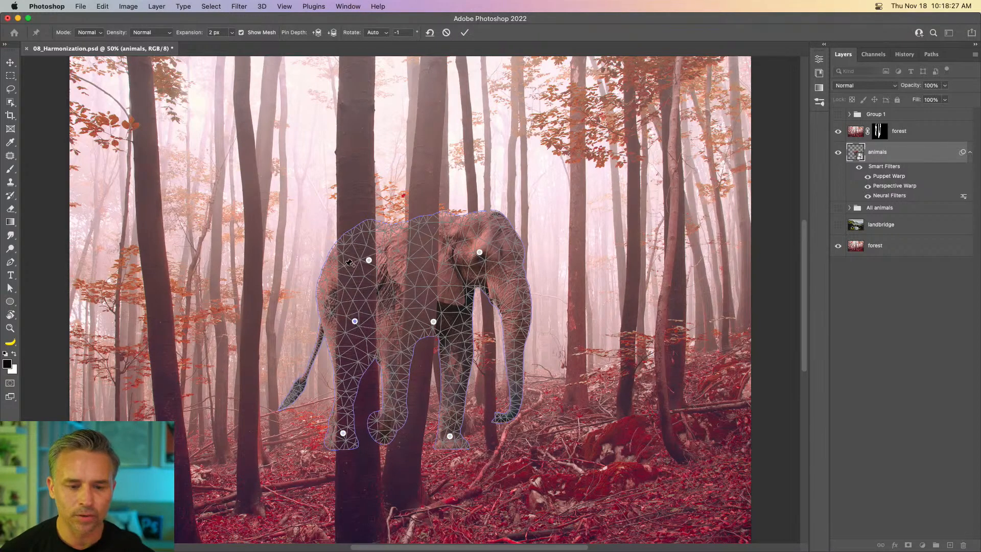
{"action": "left_click", "coordinate": [343, 270]}
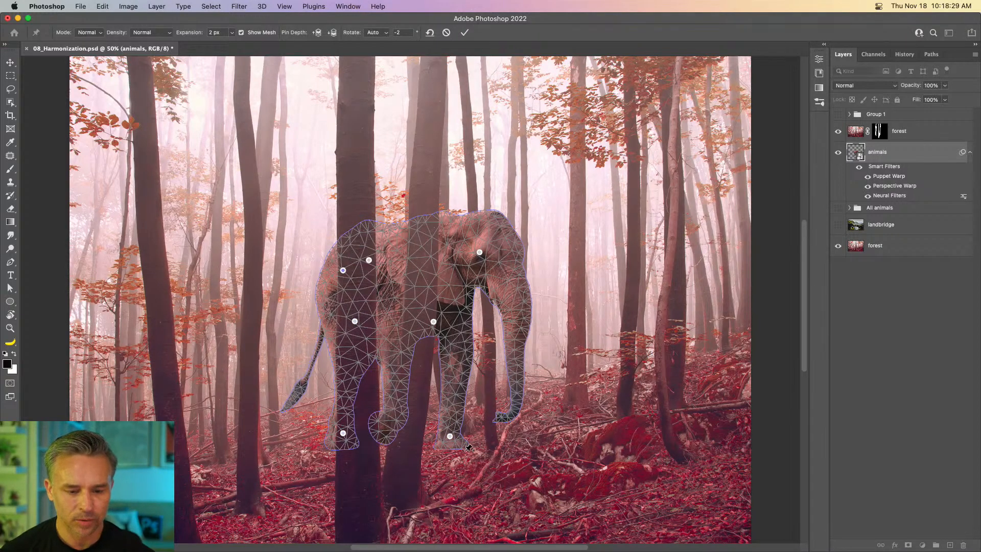
{"action": "left_click_drag", "start_coordinate": [450, 435], "coordinate": [449, 429]}
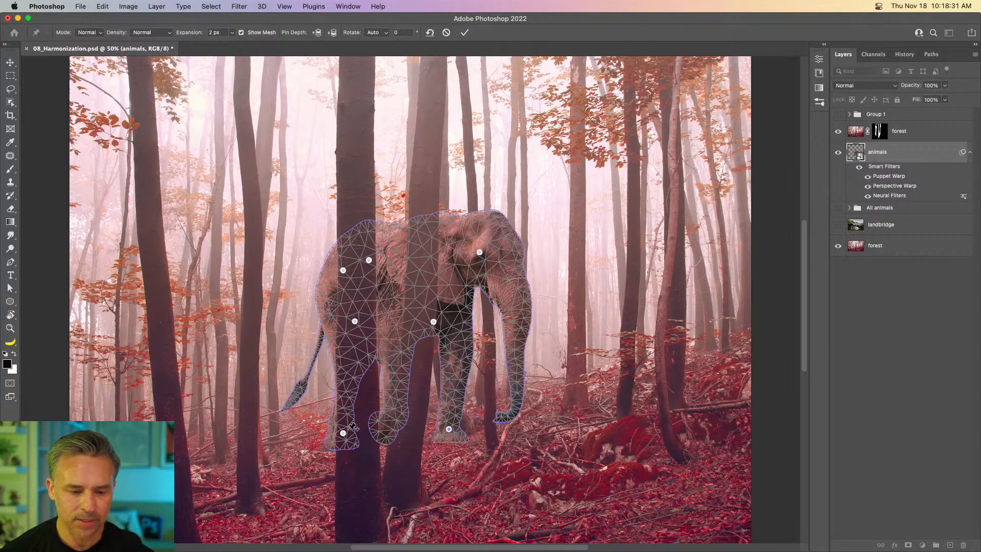
{"action": "left_click_drag", "start_coordinate": [343, 433], "coordinate": [343, 438]}
{"action": "left_click_drag", "start_coordinate": [395, 406], "coordinate": [394, 413]}
{"action": "left_click", "coordinate": [449, 429]}
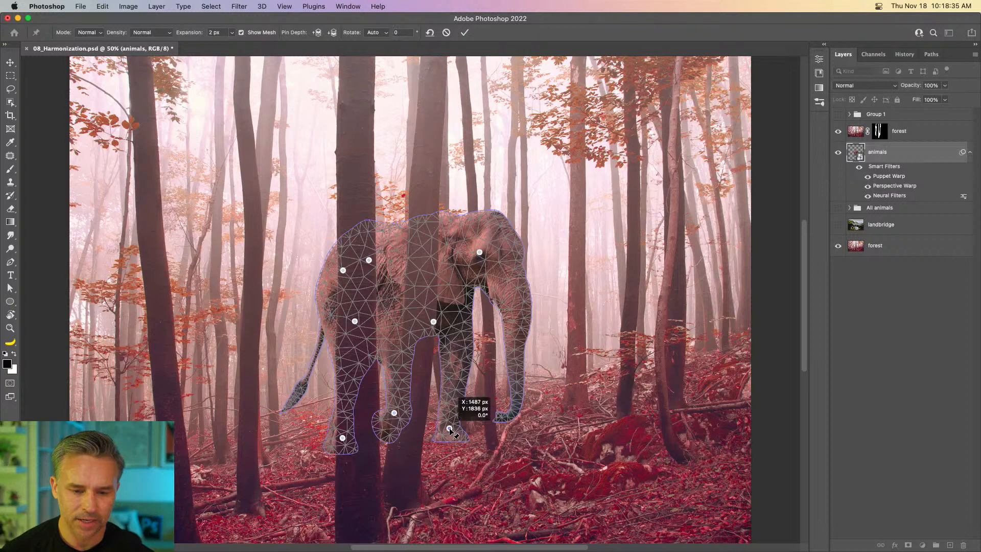
{"action": "key", "text": "Return"}
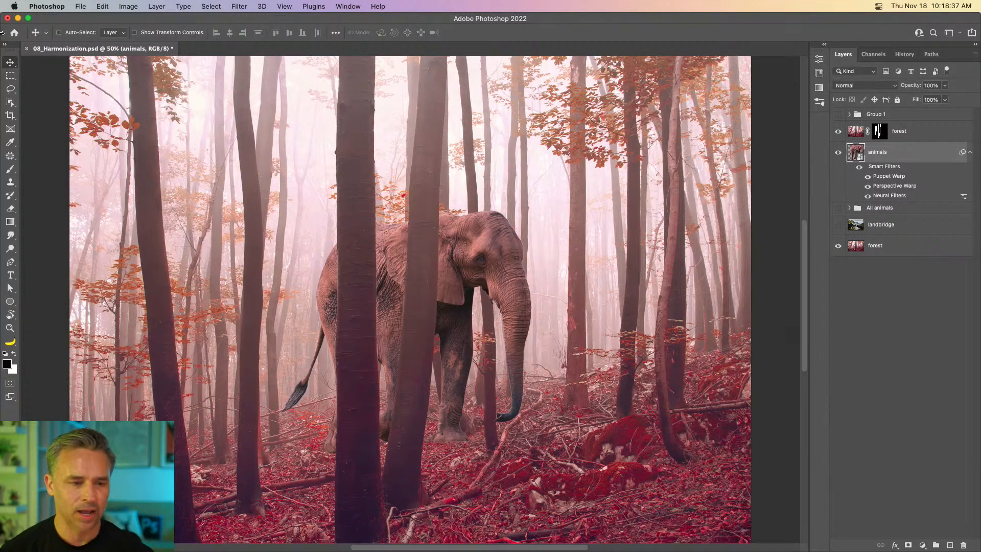
Move the elephant about 56 px left and 19 px down behind the trees, and about another 69 px down
{"action": "left_click_drag", "start_coordinate": [349, 248], "coordinate": [335, 252]}
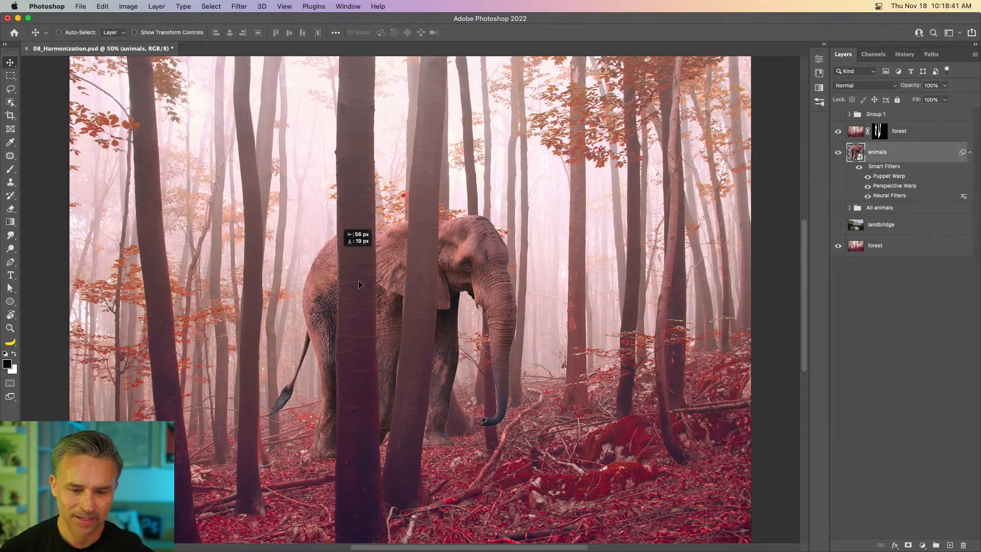
{"action": "key", "text": "super+minus"}
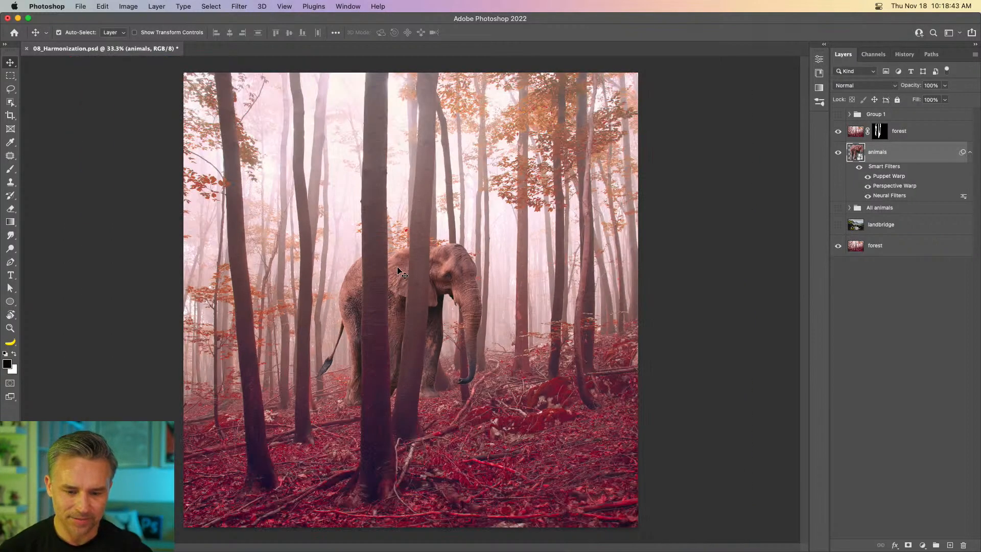
{"action": "left_click_drag", "start_coordinate": [455, 263], "coordinate": [456, 274]}
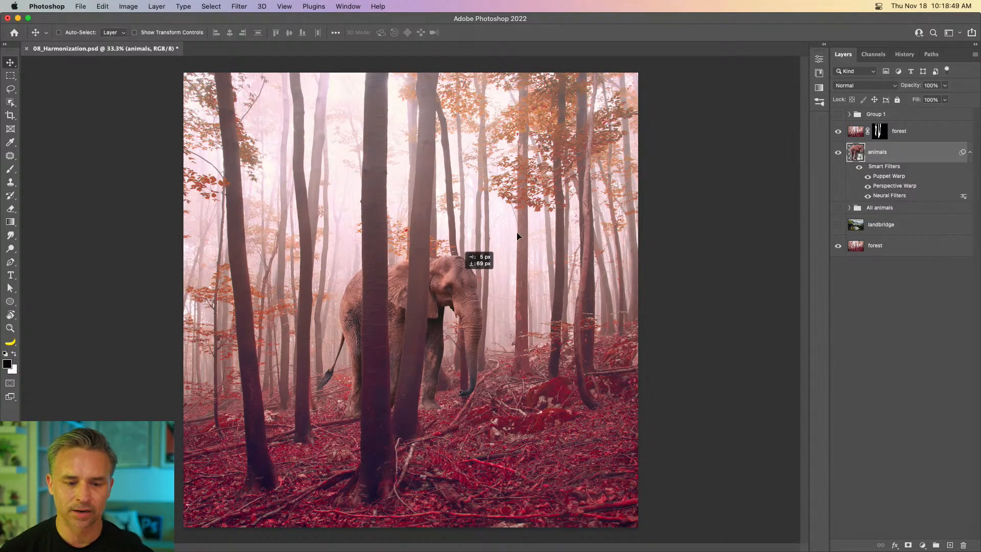
{"action": "key", "text": "super+equal"}
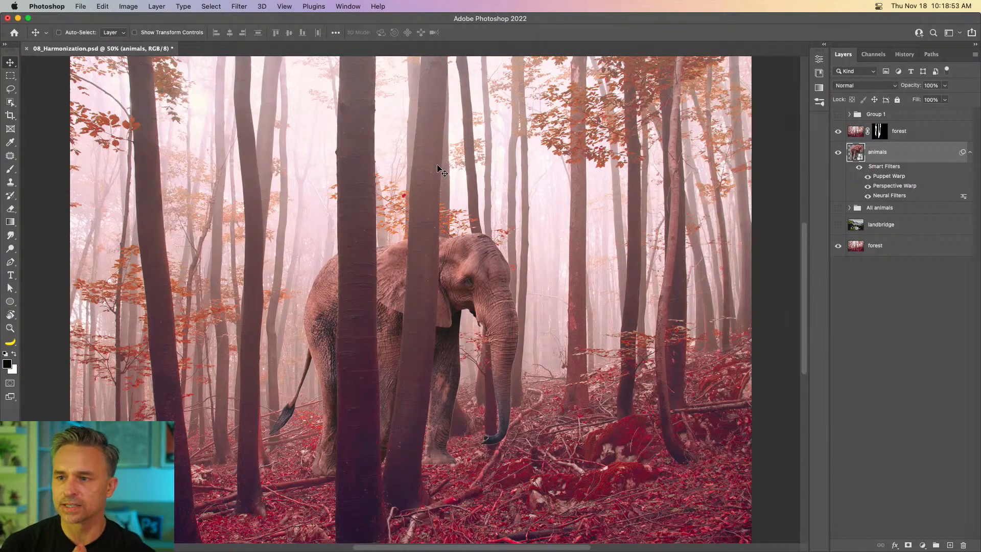
Add a Black & White adjustment layer above the masked forest layer to compare tonal values, and hide it after the check
{"action": "left_click_drag", "start_coordinate": [280, 413], "coordinate": [328, 342]}
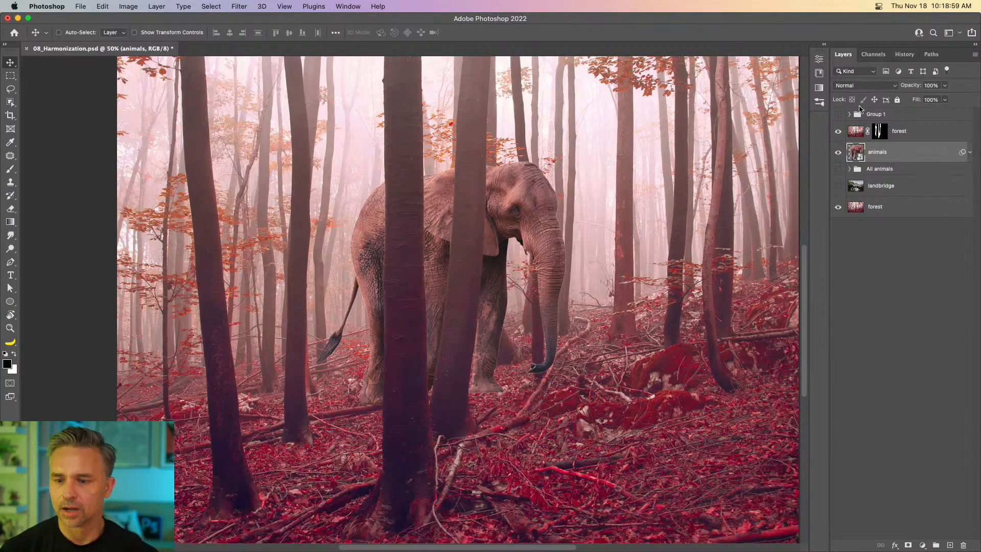
{"action": "left_click", "coordinate": [921, 545]}
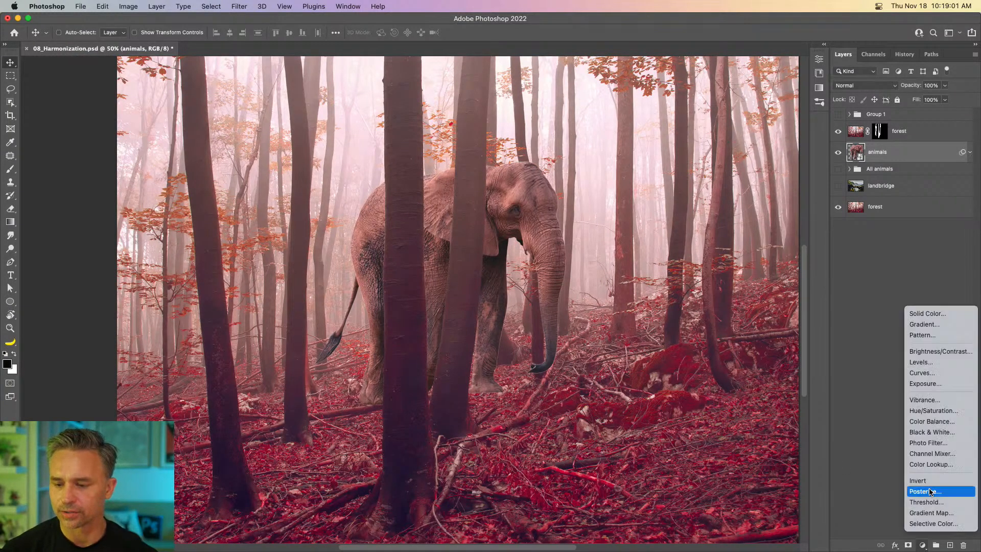
{"action": "left_click", "coordinate": [944, 432]}
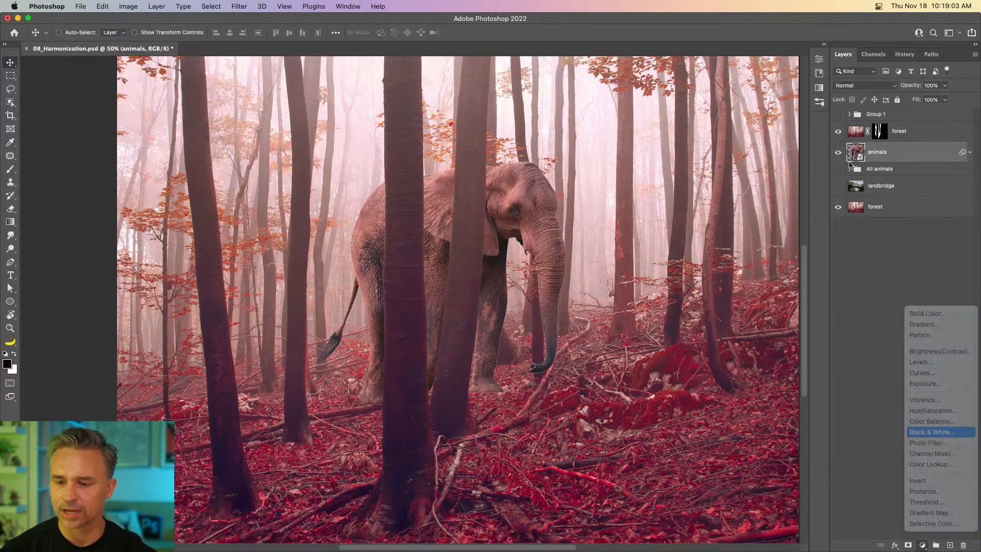
{"action": "left_click_drag", "start_coordinate": [915, 150], "coordinate": [917, 130]}
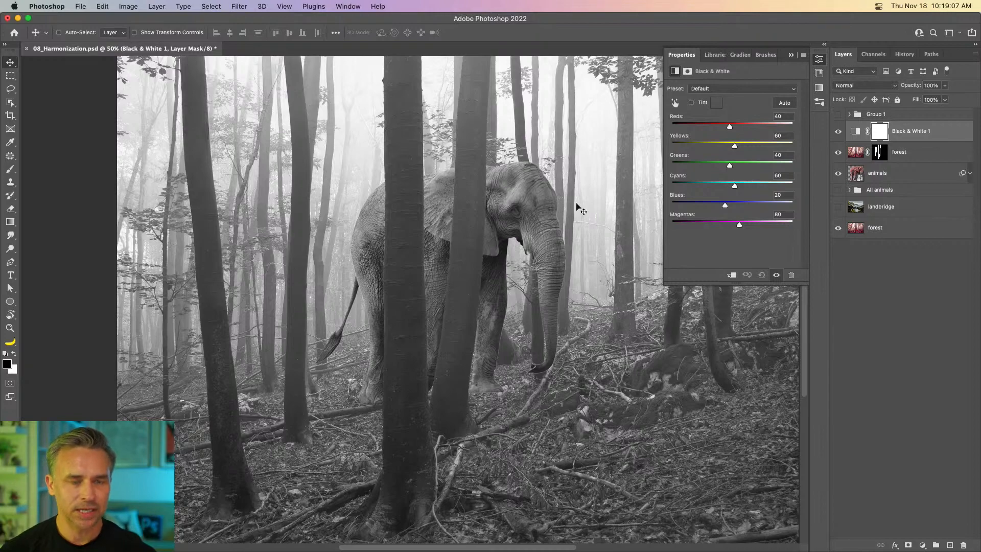
{"action": "left_click", "coordinate": [790, 55]}
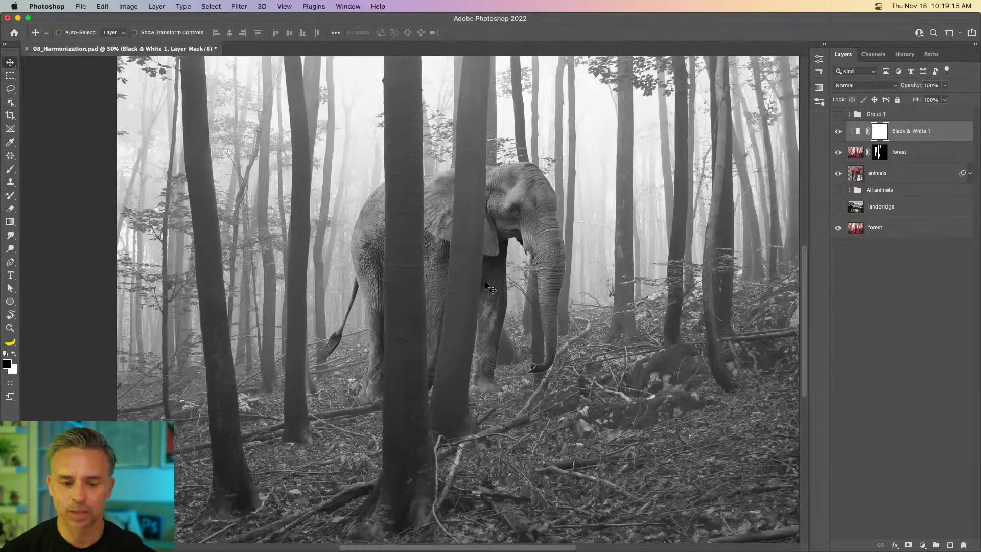
{"action": "left_click", "coordinate": [837, 132]}
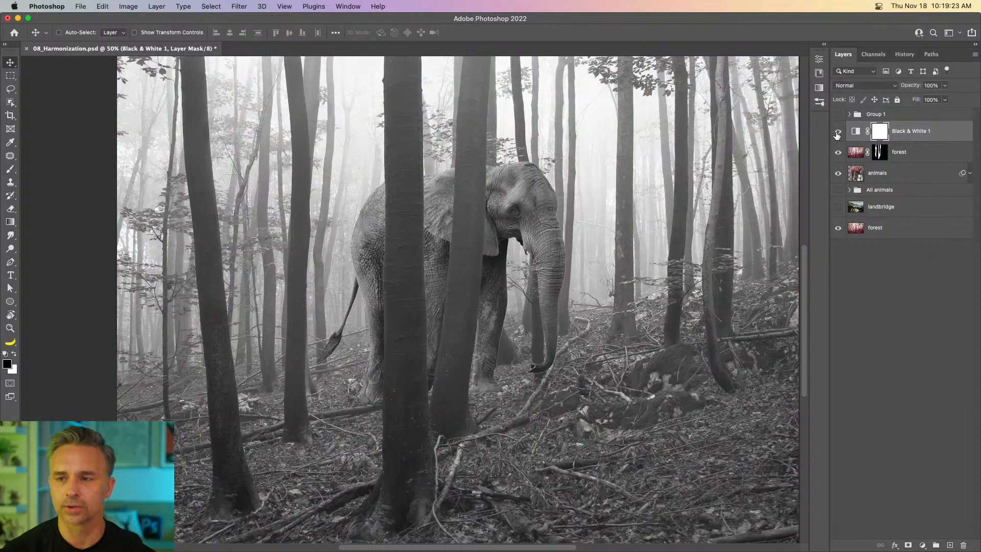
{"action": "left_click", "coordinate": [837, 132]}
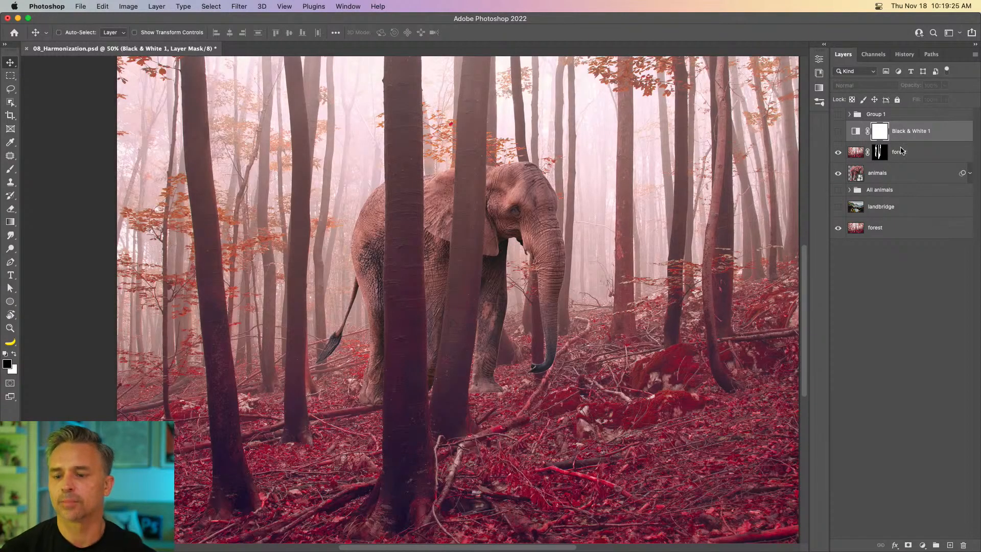
Add a Curves adjustment layer above the animals layer, raise its black point output to 5, and clip it to the elephant
{"action": "left_click", "coordinate": [902, 151]}
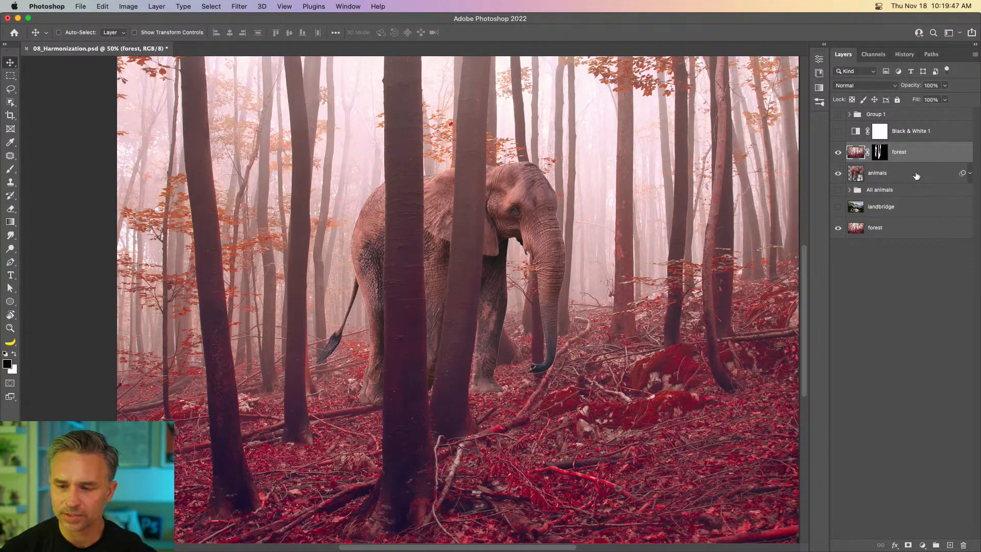
{"action": "left_click", "coordinate": [898, 174]}
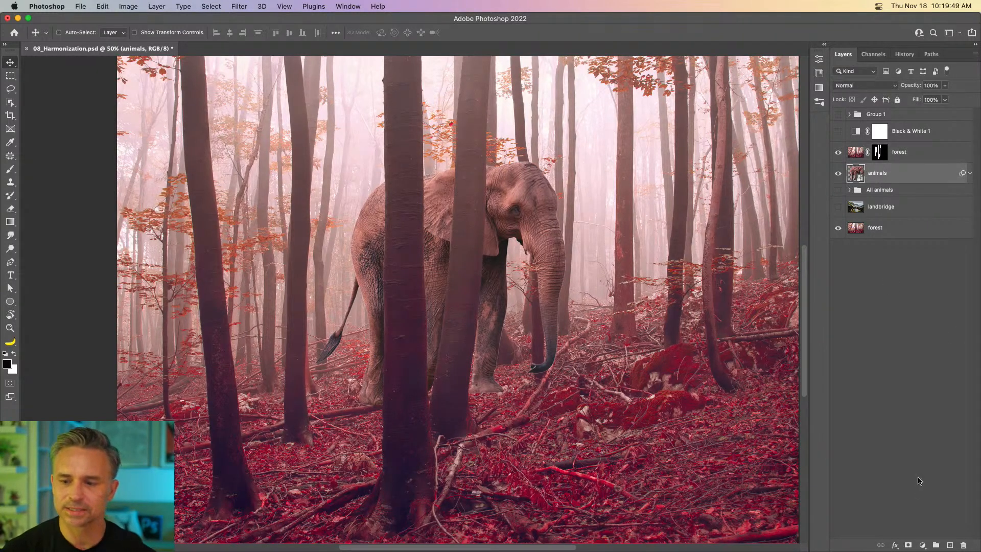
{"action": "left_click", "coordinate": [922, 545]}
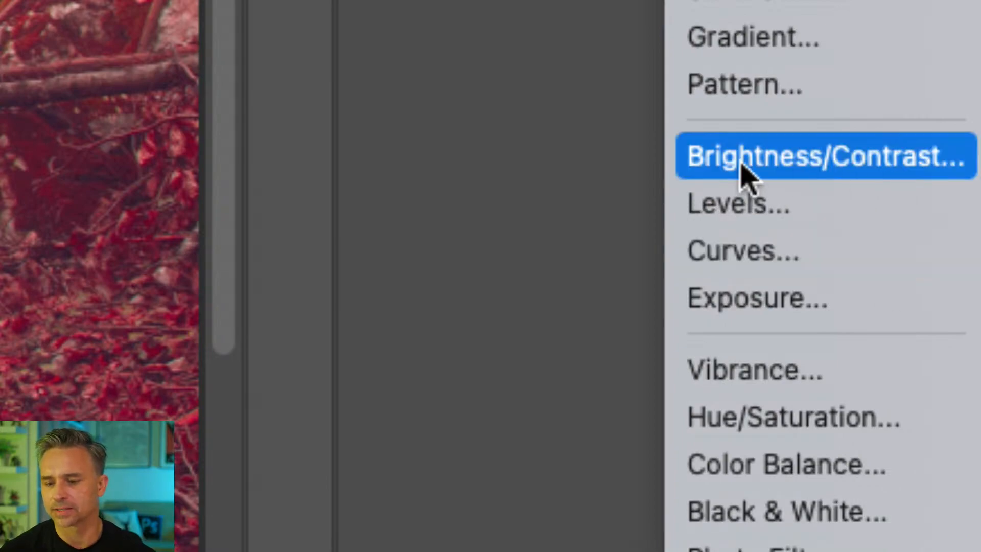
{"action": "left_click", "coordinate": [730, 259]}
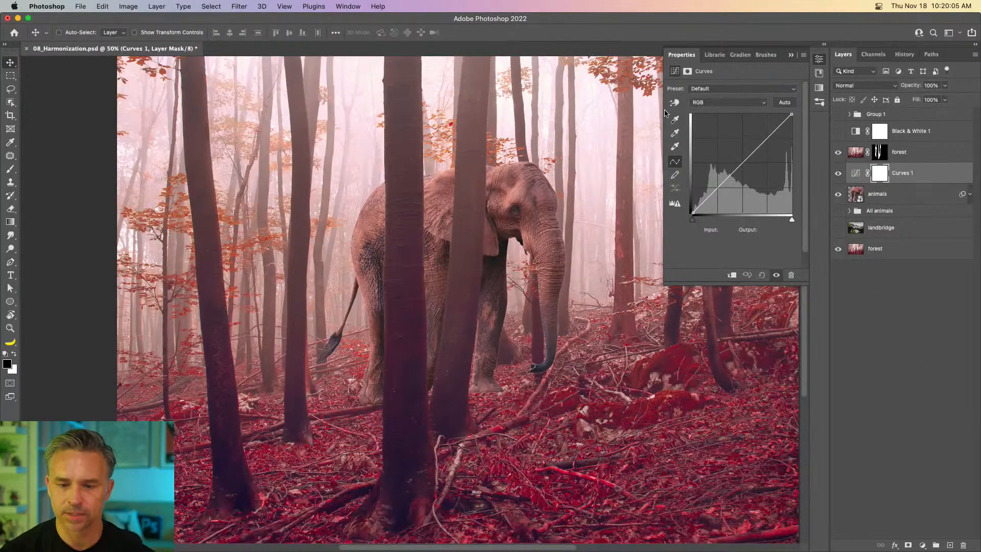
{"action": "left_click_drag", "start_coordinate": [692, 213], "coordinate": [692, 208]}
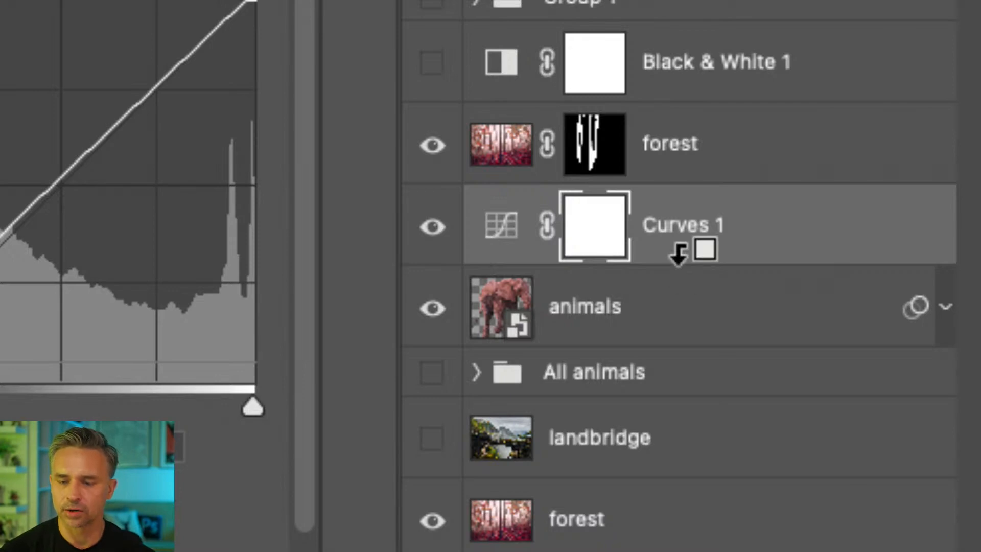
{"action": "left_click", "coordinate": [680, 251], "text": "alt"}
{"action": "left_click", "coordinate": [522, 232]}
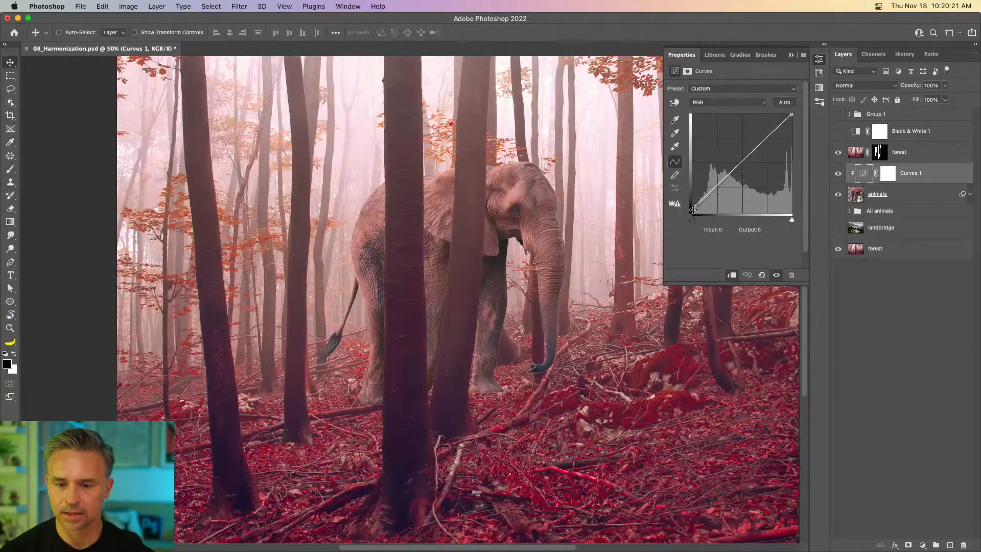
Set the Curves black point output to 35 with an extra point in the shadows, and check the elephant against the trees
{"action": "mouse_move", "coordinate": [693, 209]}
{"action": "left_mouse_down"}
{"action": "mouse_move", "coordinate": [693, 185]}
{"action": "mouse_move", "coordinate": [686, 216]}
{"action": "mouse_move", "coordinate": [683, 199]}
{"action": "mouse_move", "coordinate": [714, 187]}
{"action": "mouse_move", "coordinate": [691, 201]}
{"action": "left_mouse_up"}
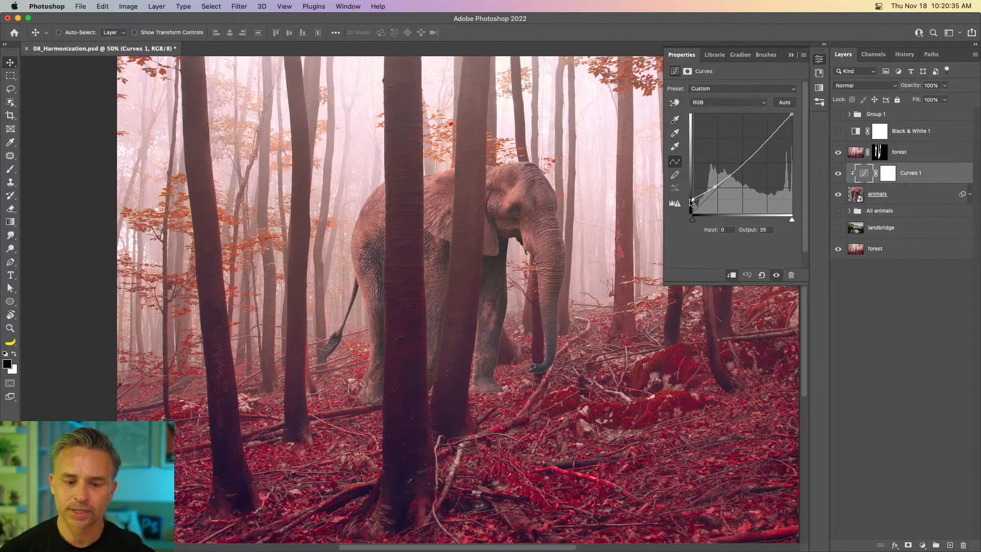
{"action": "key", "text": "super+minus"}
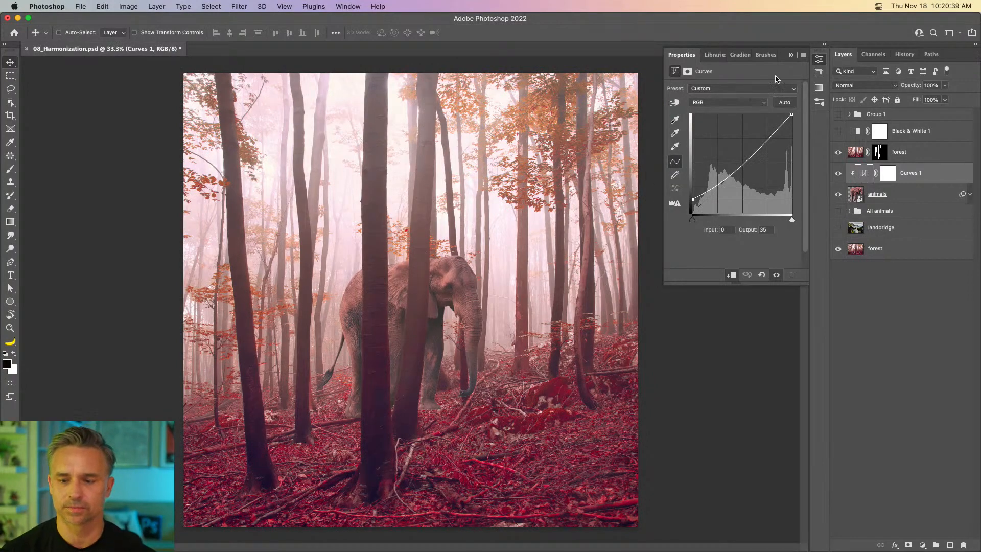
{"action": "left_click", "coordinate": [899, 317]}
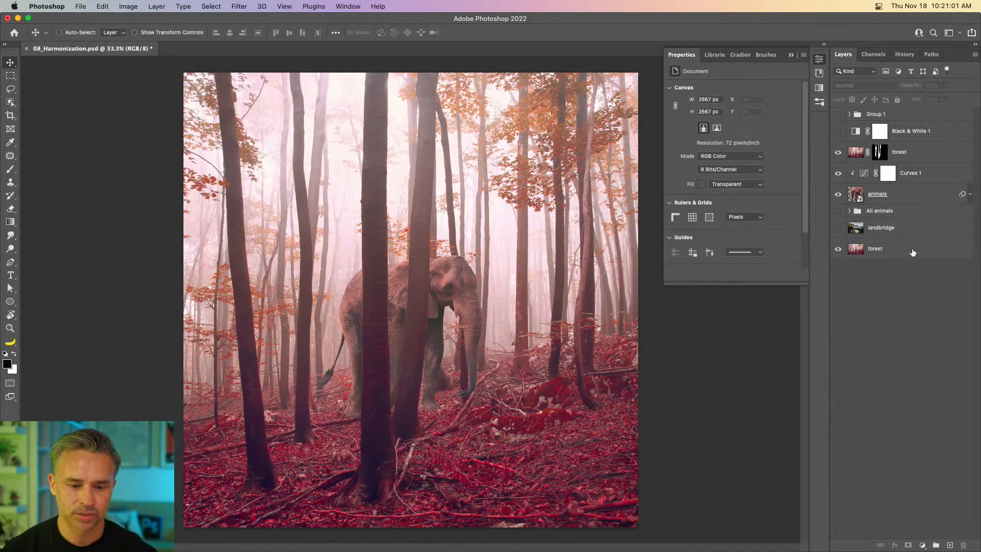
{"action": "key", "text": "super+plus"}
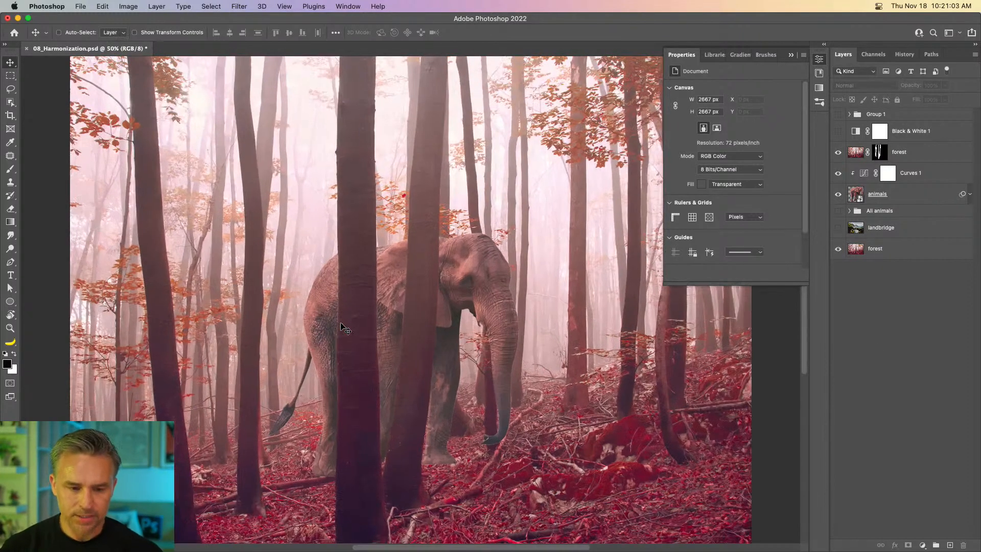
{"action": "left_click_drag", "start_coordinate": [406, 316], "coordinate": [431, 287]}
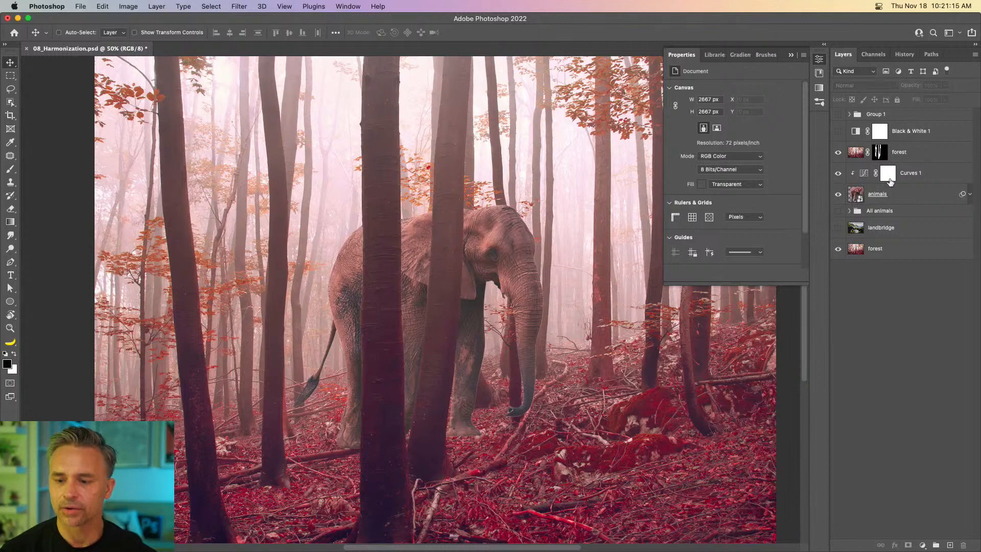
Add a new layer clipped above Curves 1 and sample the dark purple of the front tree trunk as foreground color
{"action": "left_click", "coordinate": [920, 173]}
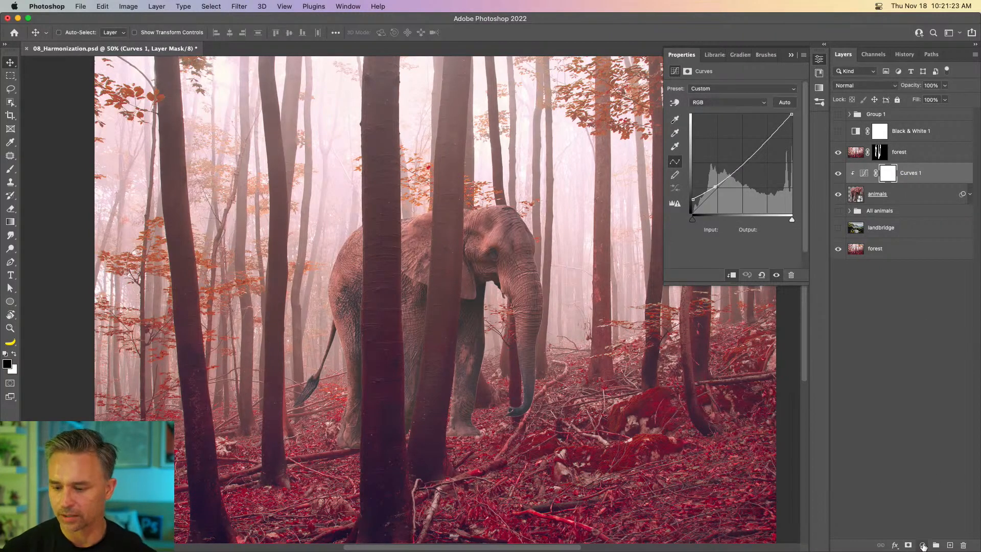
{"action": "left_click", "coordinate": [949, 544]}
{"action": "left_click", "coordinate": [920, 179], "text": "alt"}
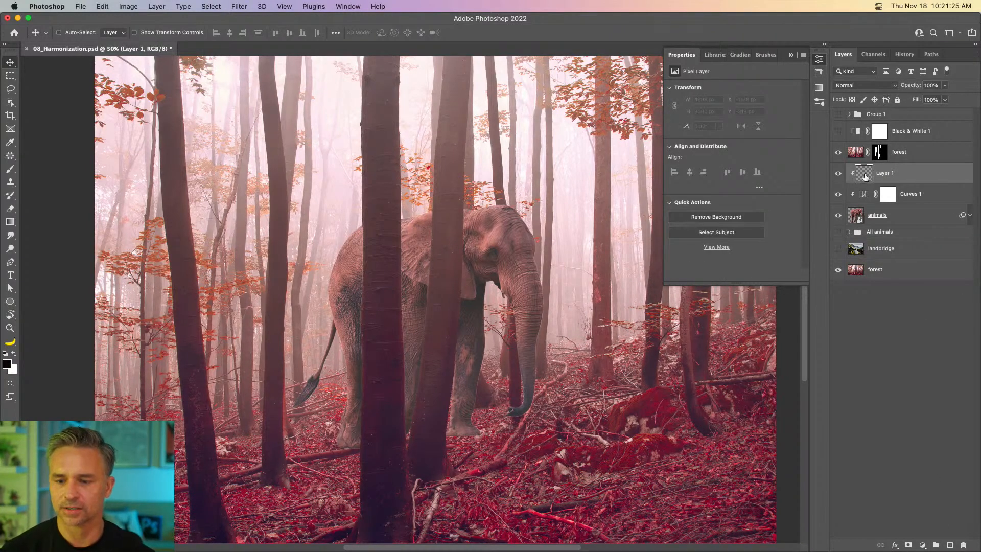
{"action": "key", "text": "i"}
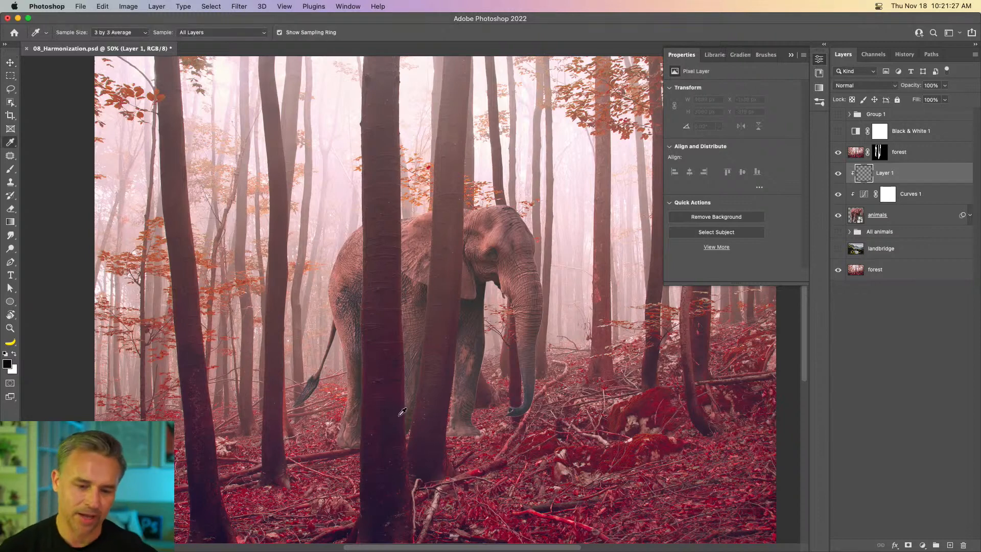
{"action": "left_click", "coordinate": [385, 430]}
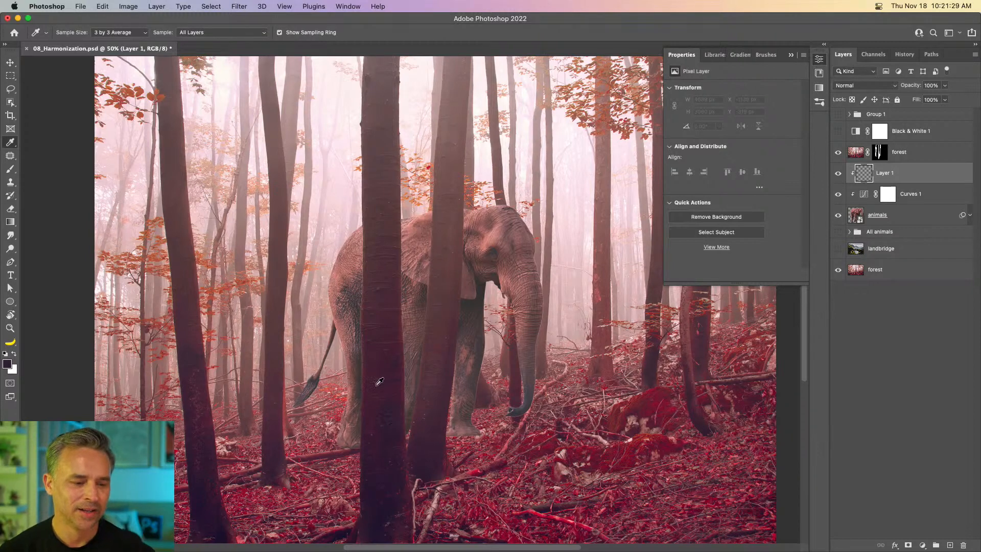
{"action": "left_click", "coordinate": [384, 348]}
{"action": "left_click", "coordinate": [389, 369]}
Set up the Brush tool at size 200 for painting on the elephant's head and front legs
{"action": "left_click_drag", "start_coordinate": [479, 326], "coordinate": [531, 306]}
{"action": "key", "text": "b"}
{"action": "left_click_drag", "start_coordinate": [570, 264], "coordinate": [456, 267]}
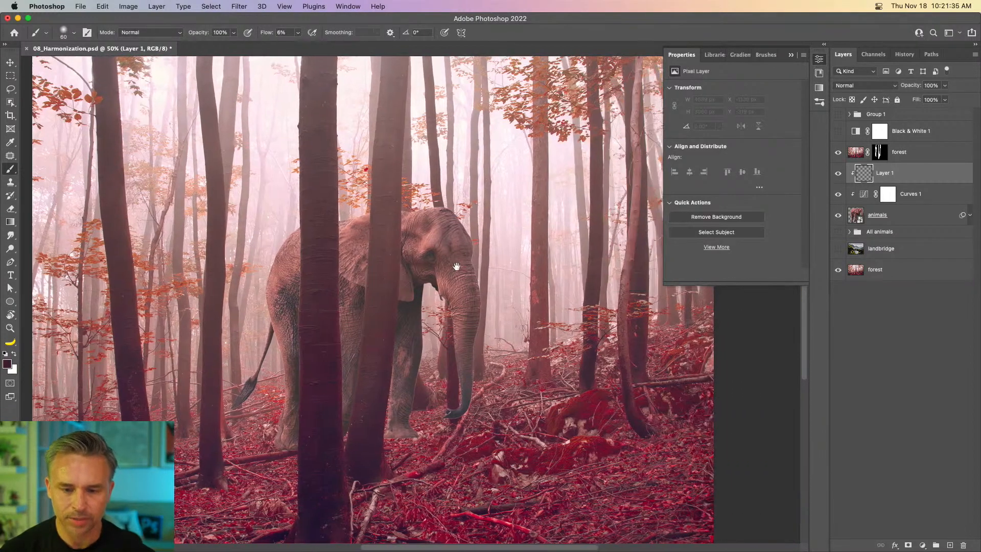
{"action": "key", "text": "super+plus"}
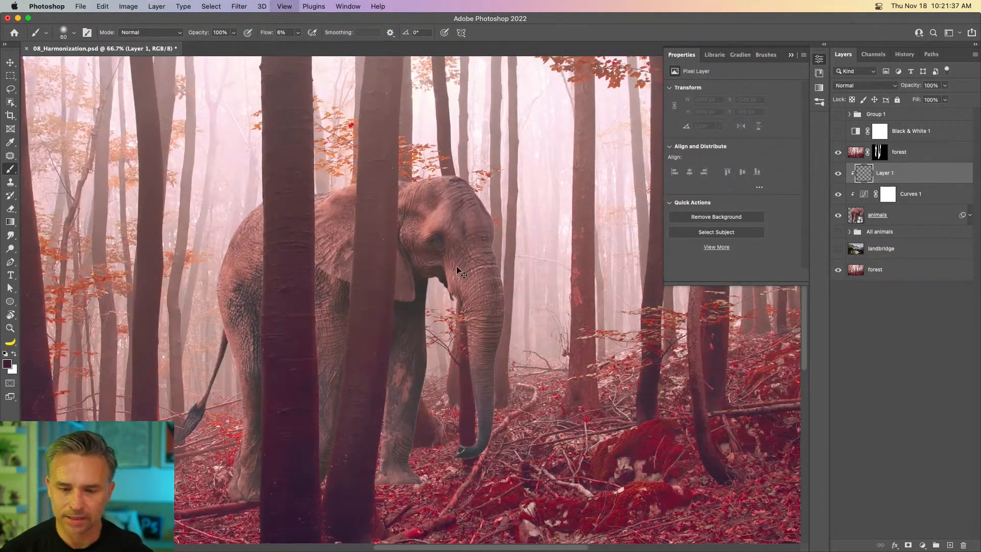
{"action": "key", "text": "super+plus"}
{"action": "key", "text": "bracketright"}
{"action": "key", "text": "bracketright"}
{"action": "key", "text": "bracketright"}
{"action": "key", "text": "bracketright"}
{"action": "key", "text": "bracketright"}
{"action": "key", "text": "bracketright"}
{"action": "key", "text": "bracketright"}
{"action": "key", "text": "bracketright"}
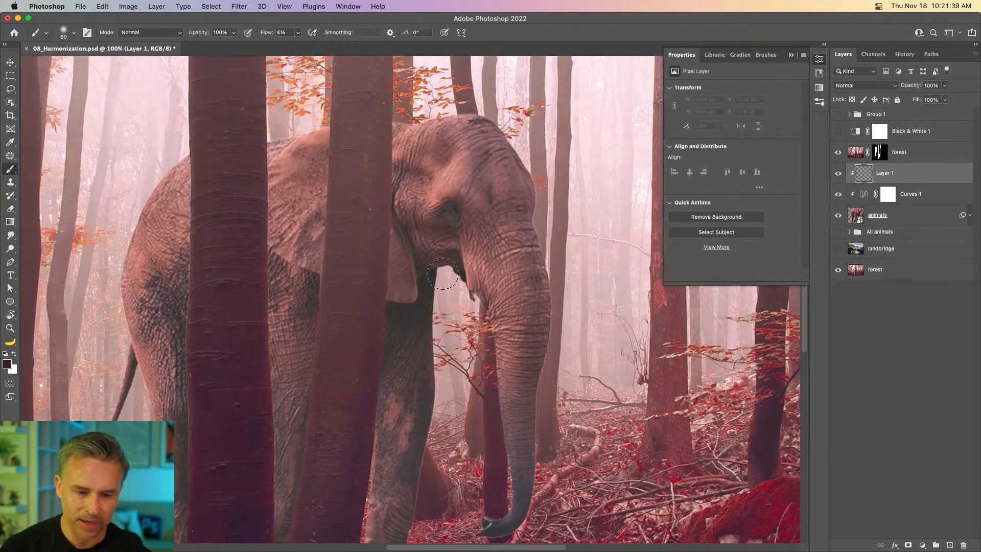
Try painting the sampled color over the elephant's trunk and front leg, raising the brush flow to 100%, and undo the strokes
{"action": "left_click_drag", "start_coordinate": [548, 268], "coordinate": [545, 327]}
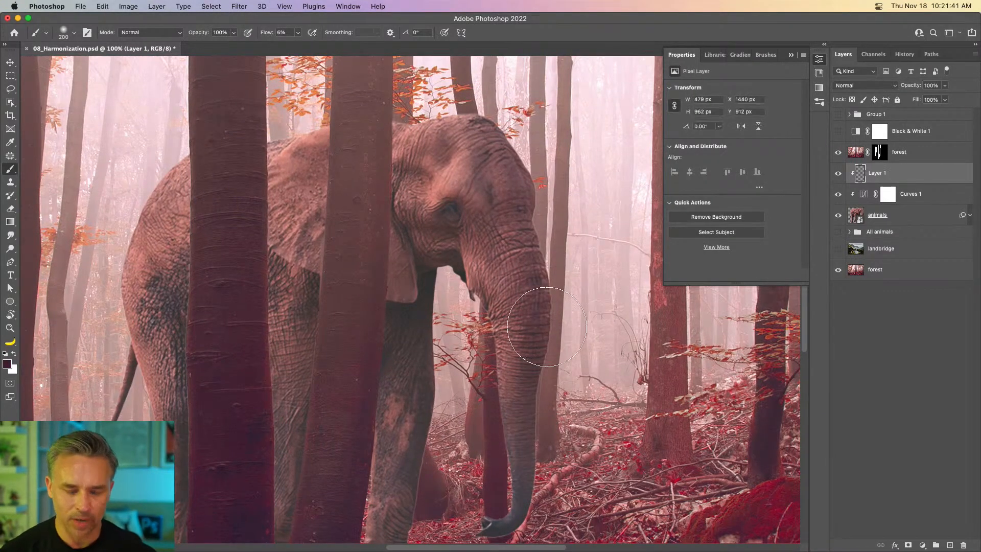
{"action": "key", "text": "super+z"}
{"action": "left_click_drag", "start_coordinate": [265, 33], "coordinate": [604, 62]}
{"action": "mouse_move", "coordinate": [462, 148]}
{"action": "left_mouse_down"}
{"action": "mouse_move", "coordinate": [449, 193]}
{"action": "mouse_move", "coordinate": [508, 302]}
{"action": "mouse_move", "coordinate": [416, 186]}
{"action": "mouse_move", "coordinate": [465, 386]}
{"action": "left_mouse_up"}
{"action": "key", "text": "super+z"}
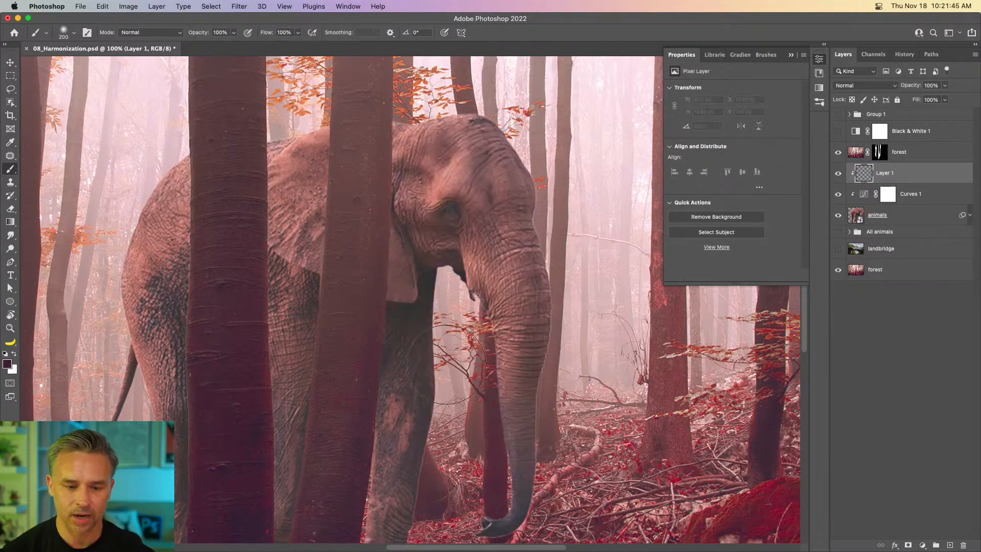
{"action": "mouse_move", "coordinate": [413, 209]}
{"action": "left_mouse_down"}
{"action": "mouse_move", "coordinate": [442, 440]}
{"action": "mouse_move", "coordinate": [431, 394]}
{"action": "left_mouse_up"}
{"action": "key", "text": "super+z"}
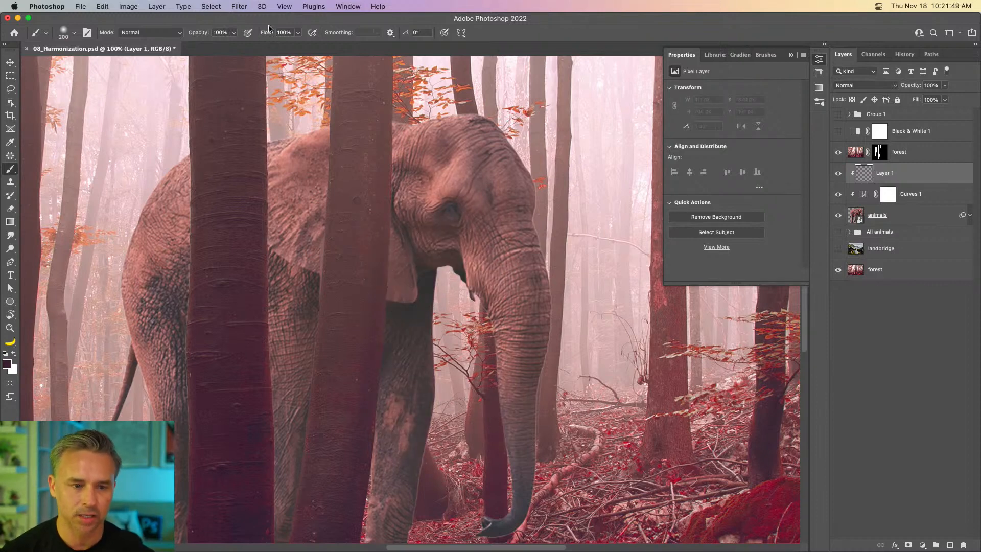
Paint the sampled color over the elephant's dark front leg at 63% flow, and set the layer's blend mode to Color
{"action": "left_click_drag", "start_coordinate": [264, 34], "coordinate": [246, 35]}
{"action": "mouse_move", "coordinate": [402, 285]}
{"action": "left_mouse_down"}
{"action": "mouse_move", "coordinate": [441, 334]}
{"action": "mouse_move", "coordinate": [441, 434]}
{"action": "mouse_move", "coordinate": [448, 282]}
{"action": "left_mouse_up"}
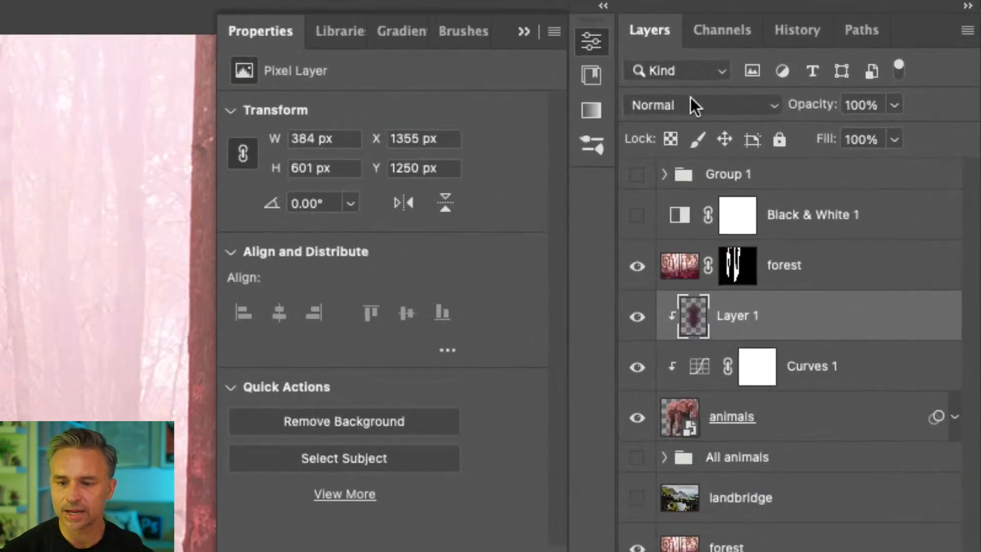
{"action": "left_click", "coordinate": [867, 87]}
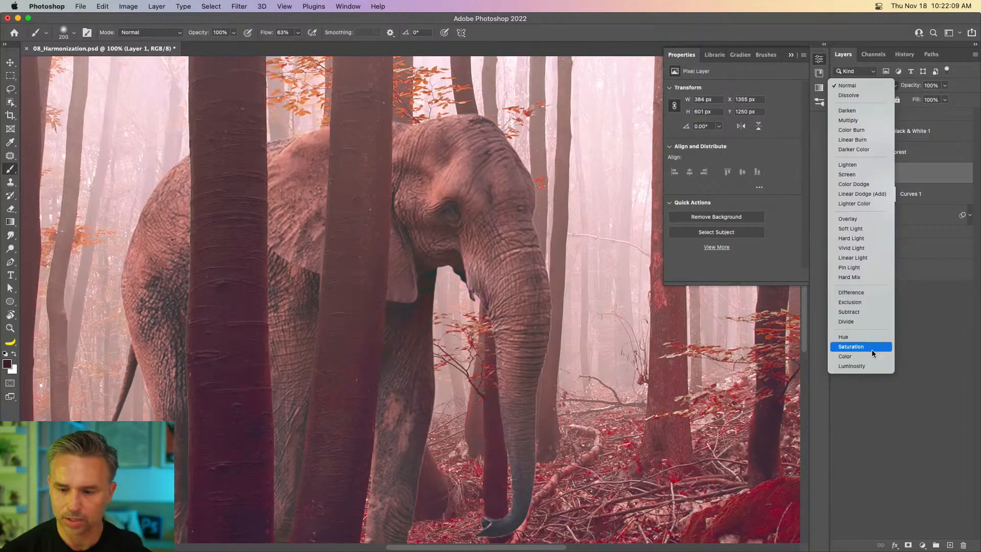
{"action": "left_click", "coordinate": [873, 354]}
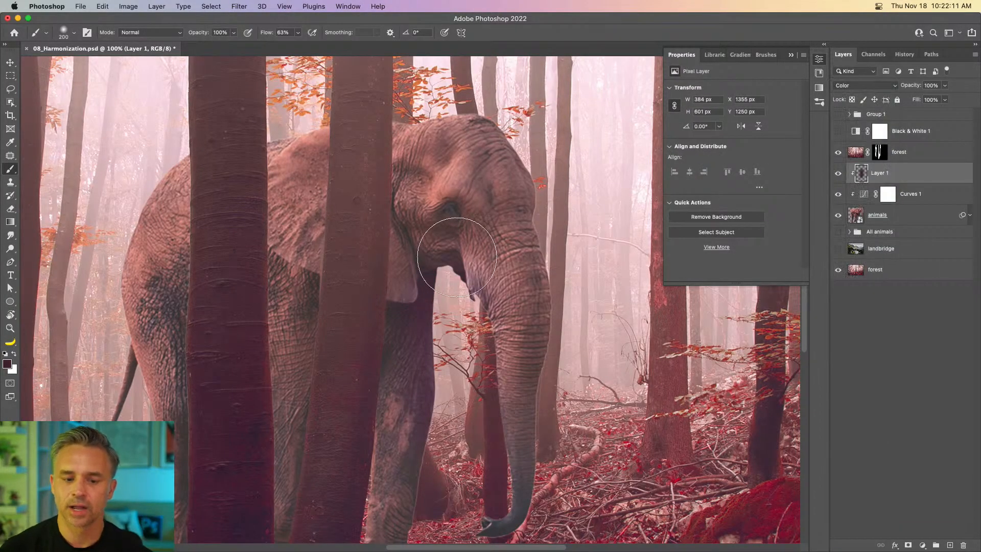
Try painting the dark purple over the elephant's head and trunk, and undo the stroke
{"action": "mouse_move", "coordinate": [418, 173]}
{"action": "left_mouse_down"}
{"action": "mouse_move", "coordinate": [449, 142]}
{"action": "mouse_move", "coordinate": [507, 280]}
{"action": "mouse_move", "coordinate": [528, 455]}
{"action": "mouse_move", "coordinate": [522, 444]}
{"action": "mouse_move", "coordinate": [523, 522]}
{"action": "left_mouse_up"}
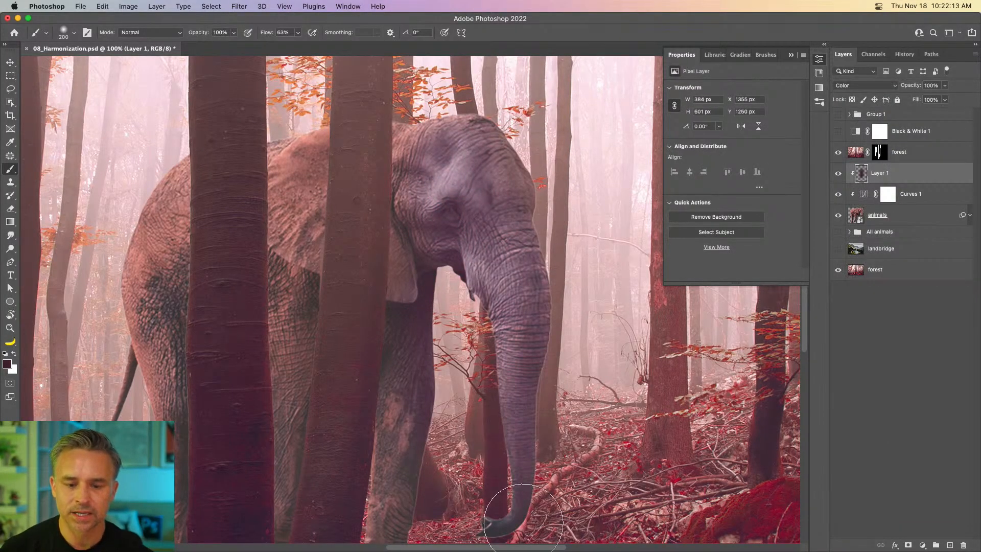
{"action": "key", "text": "super+z"}
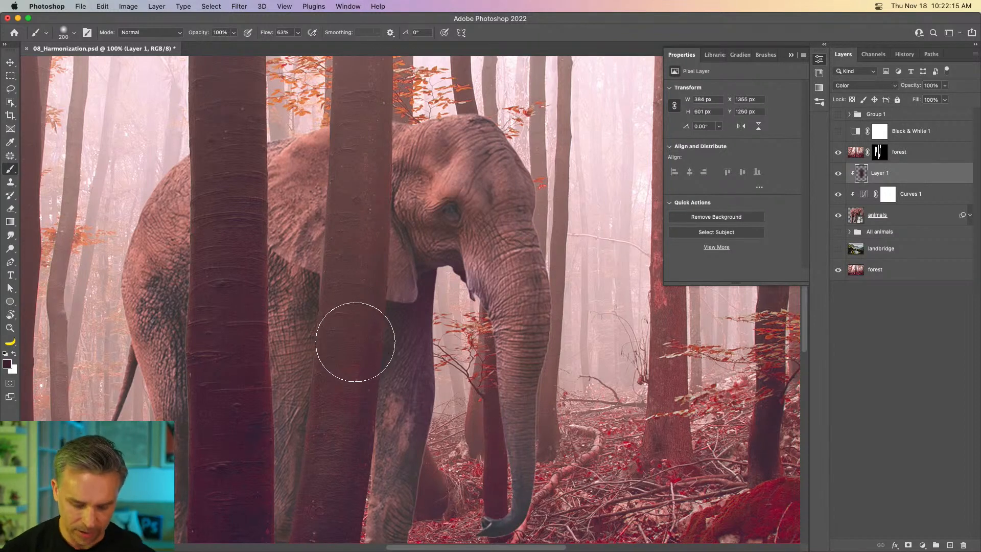
Clear the paint on Layer 1 and repaint the elephant's dark front leg with reddish brown sampled from the tree trunk beside it
{"action": "key", "text": "i"}
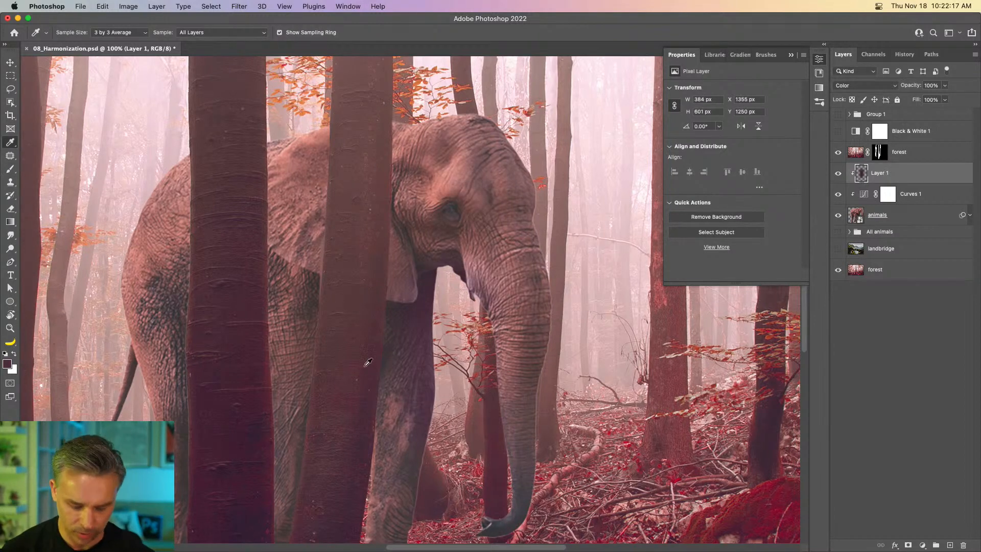
{"action": "key", "text": "b"}
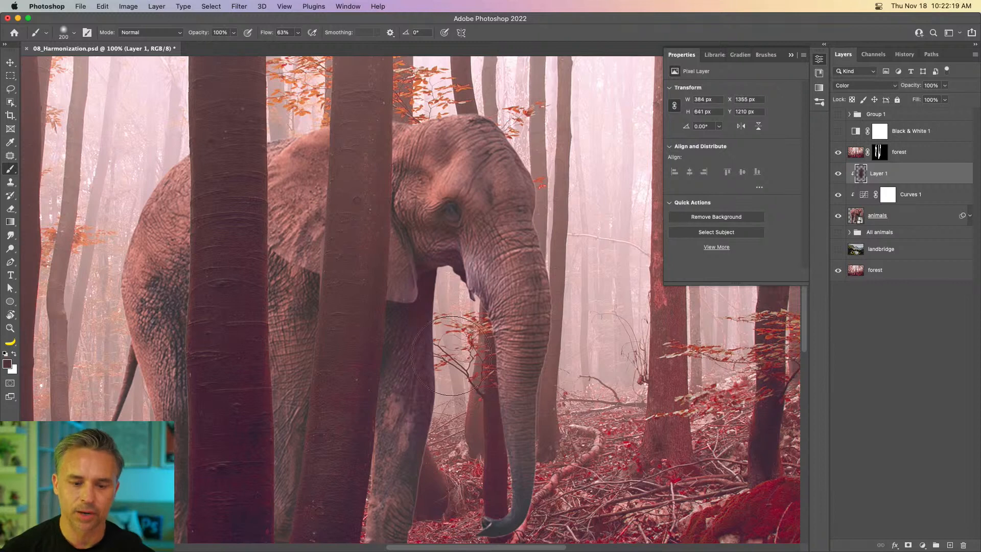
{"action": "key", "text": "super+a"}
{"action": "key", "text": "BackSpace"}
{"action": "key", "text": "super+d"}
{"action": "mouse_move", "coordinate": [379, 373]}
{"action": "left_mouse_down"}
{"action": "mouse_move", "coordinate": [416, 284]}
{"action": "mouse_move", "coordinate": [434, 307]}
{"action": "mouse_move", "coordinate": [443, 455]}
{"action": "left_mouse_up"}
Set the brush to 11% flow and size 250, and tint the dark lower end of the elephant's trunk
{"action": "key", "text": "["}
{"action": "key", "text": "["}
{"action": "key", "text": "["}
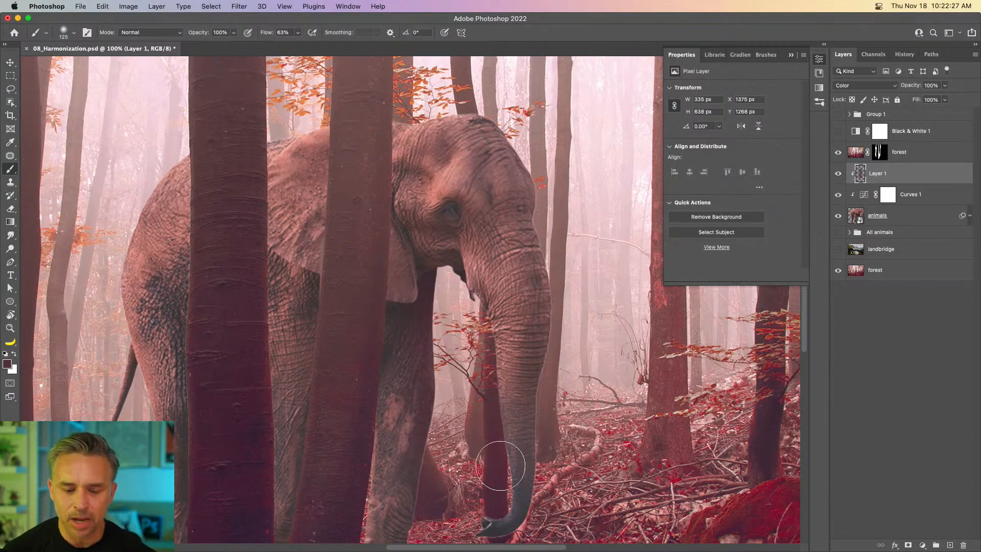
{"action": "scroll", "coordinate": [511, 418], "scroll_direction": "down", "scroll_amount": 5}
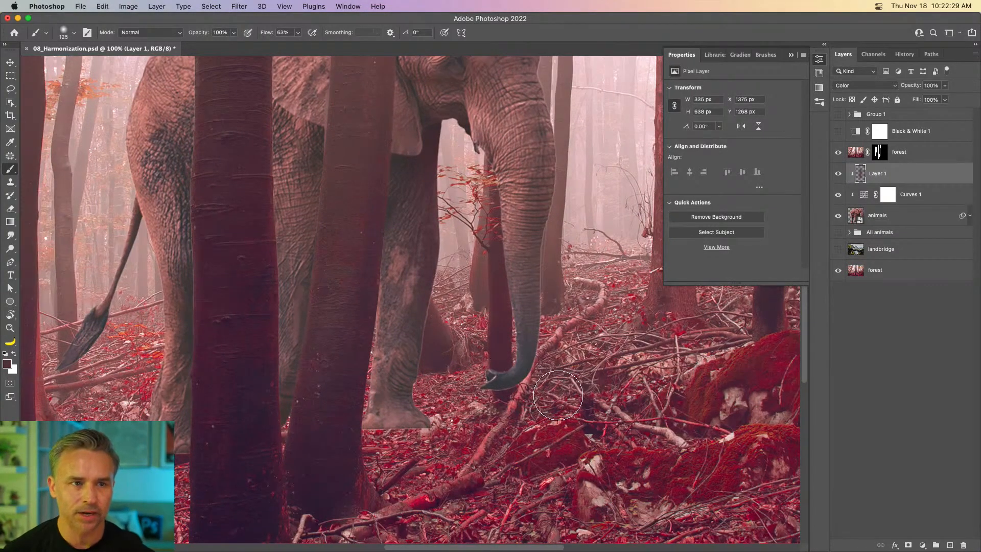
{"action": "left_click_drag", "start_coordinate": [264, 33], "coordinate": [242, 40]}
{"action": "key", "text": "]"}
{"action": "key", "text": "]"}
{"action": "key", "text": "]"}
{"action": "key", "text": "]"}
{"action": "mouse_move", "coordinate": [501, 374]}
{"action": "left_mouse_down"}
{"action": "mouse_move", "coordinate": [508, 364]}
{"action": "mouse_move", "coordinate": [512, 394]}
{"action": "mouse_move", "coordinate": [501, 365]}
{"action": "mouse_move", "coordinate": [506, 356]}
{"action": "mouse_move", "coordinate": [517, 366]}
{"action": "left_mouse_up"}
Softly paint the tree color over the elephant's shaded belly, hind legs and tail area
{"action": "left_click", "coordinate": [505, 358], "text": "alt"}
{"action": "left_click_drag", "start_coordinate": [342, 147], "coordinate": [382, 166]}
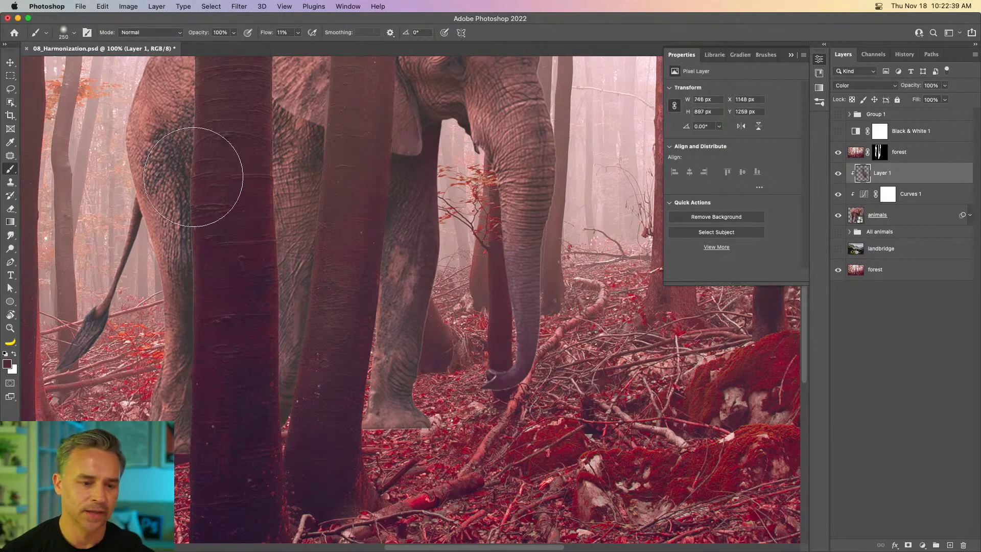
{"action": "mouse_move", "coordinate": [229, 153]}
{"action": "left_mouse_down"}
{"action": "mouse_move", "coordinate": [199, 402]}
{"action": "mouse_move", "coordinate": [214, 209]}
{"action": "mouse_move", "coordinate": [228, 396]}
{"action": "mouse_move", "coordinate": [295, 380]}
{"action": "mouse_move", "coordinate": [254, 459]}
{"action": "mouse_move", "coordinate": [357, 449]}
{"action": "mouse_move", "coordinate": [275, 404]}
{"action": "left_mouse_up"}
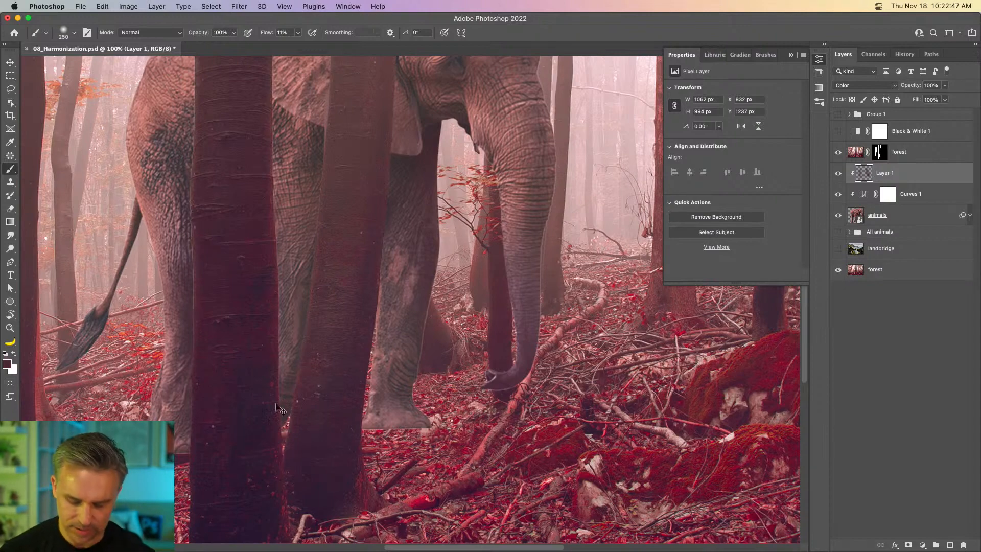
{"action": "key", "text": "super+minus"}
{"action": "key", "text": "super+minus"}
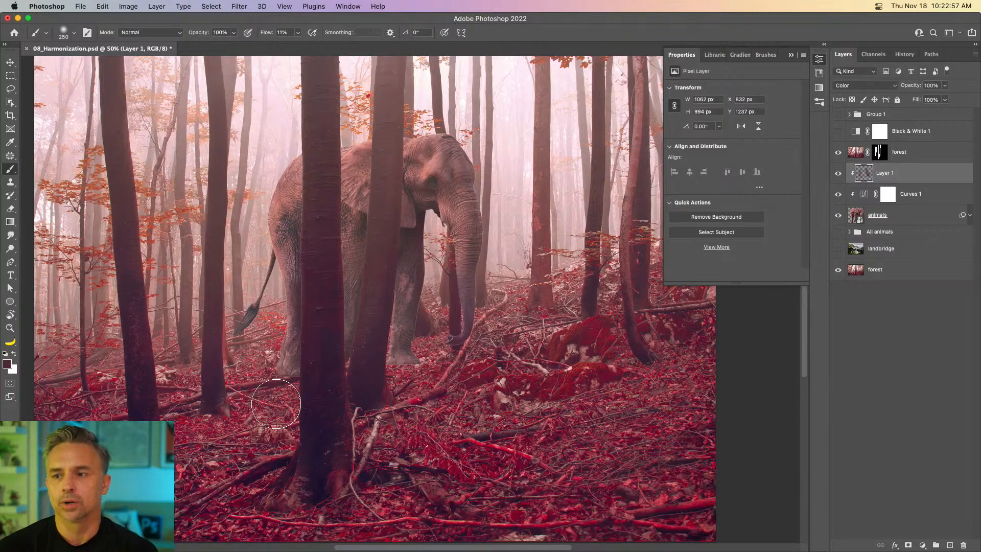
{"action": "mouse_move", "coordinate": [276, 404]}
{"action": "left_mouse_down"}
{"action": "mouse_move", "coordinate": [296, 224]}
{"action": "mouse_move", "coordinate": [353, 227]}
{"action": "mouse_move", "coordinate": [449, 268]}
{"action": "mouse_move", "coordinate": [447, 347]}
{"action": "mouse_move", "coordinate": [221, 382]}
{"action": "left_mouse_up"}
Add a new layer directly beneath the elephant and sample the darkest color at the front tree's base for brushing
{"action": "key", "text": "super+minus"}
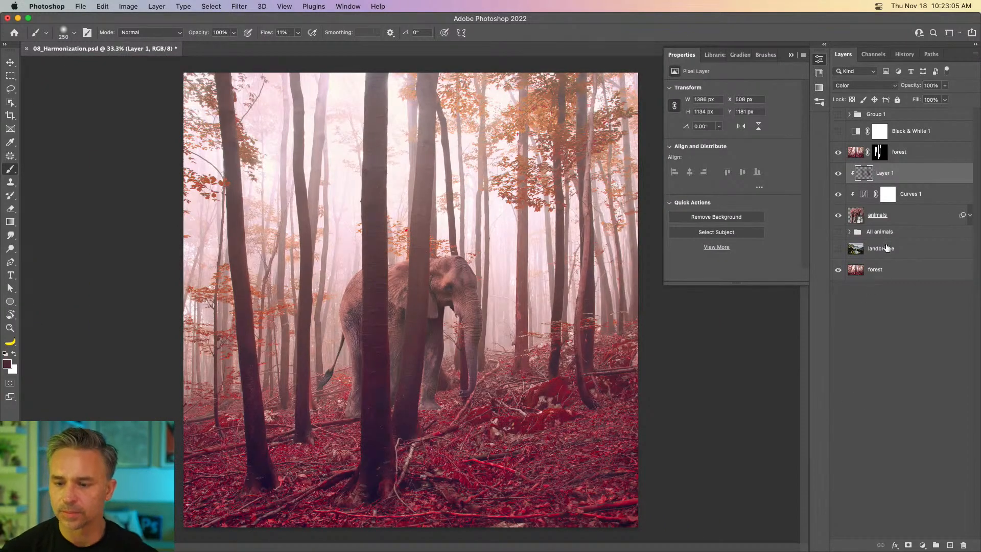
{"action": "left_click", "coordinate": [894, 234]}
{"action": "left_click", "coordinate": [951, 546]}
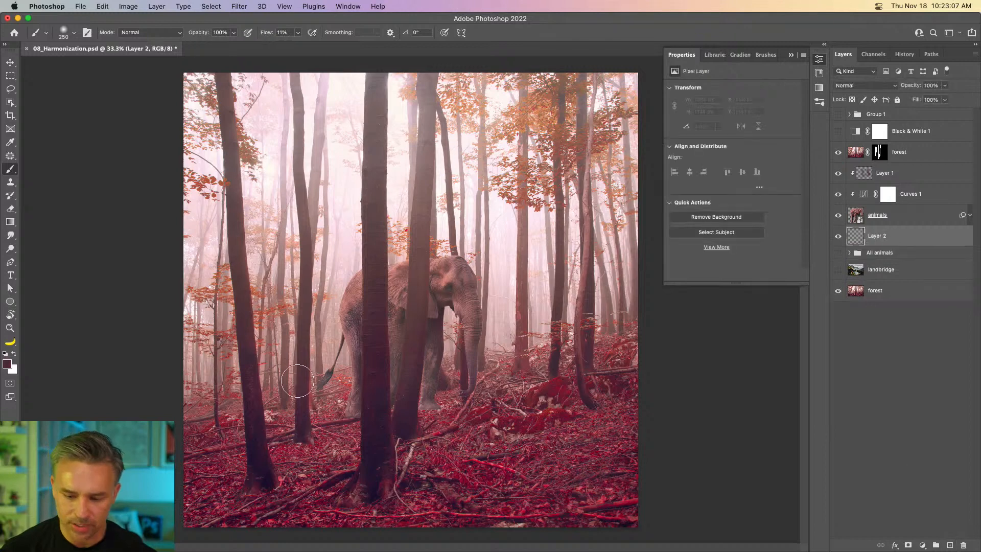
{"action": "key", "text": "i"}
{"action": "left_click", "coordinate": [364, 468]}
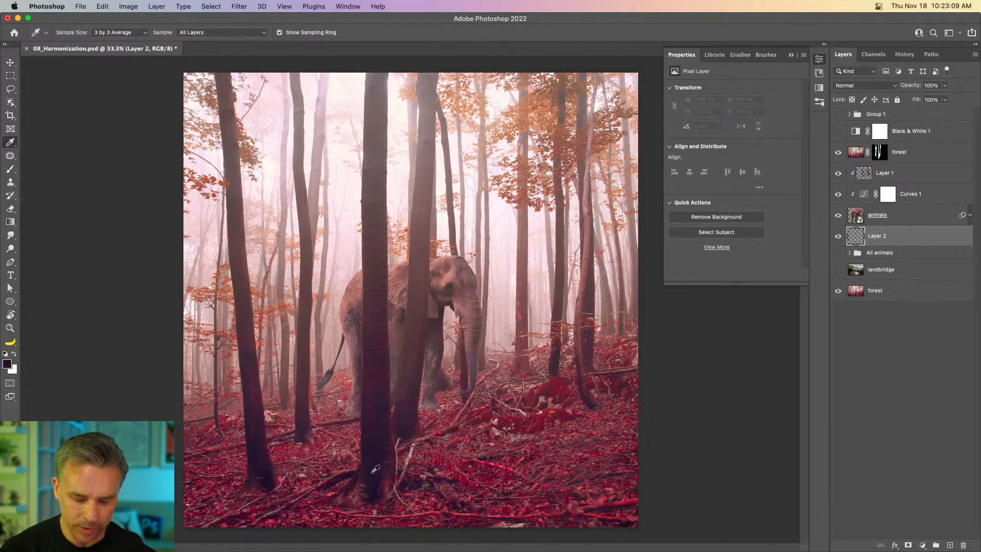
{"action": "key", "text": "b"}
Paint a soft ground shadow under the elephant's feet at 11% flow, adjusting the brush size to 200 along the way
{"action": "mouse_move", "coordinate": [422, 411]}
{"action": "left_mouse_down"}
{"action": "mouse_move", "coordinate": [432, 409]}
{"action": "mouse_move", "coordinate": [379, 429]}
{"action": "mouse_move", "coordinate": [337, 427]}
{"action": "left_mouse_up"}
{"action": "key", "text": "bracketleft"}
{"action": "key", "text": "bracketright"}
{"action": "key", "text": "bracketright"}
{"action": "key", "text": "bracketright"}
{"action": "key", "text": "bracketright"}
{"action": "mouse_move", "coordinate": [470, 394]}
{"action": "left_mouse_down"}
{"action": "mouse_move", "coordinate": [401, 432]}
{"action": "mouse_move", "coordinate": [341, 419]}
{"action": "mouse_move", "coordinate": [301, 435]}
{"action": "left_mouse_up"}
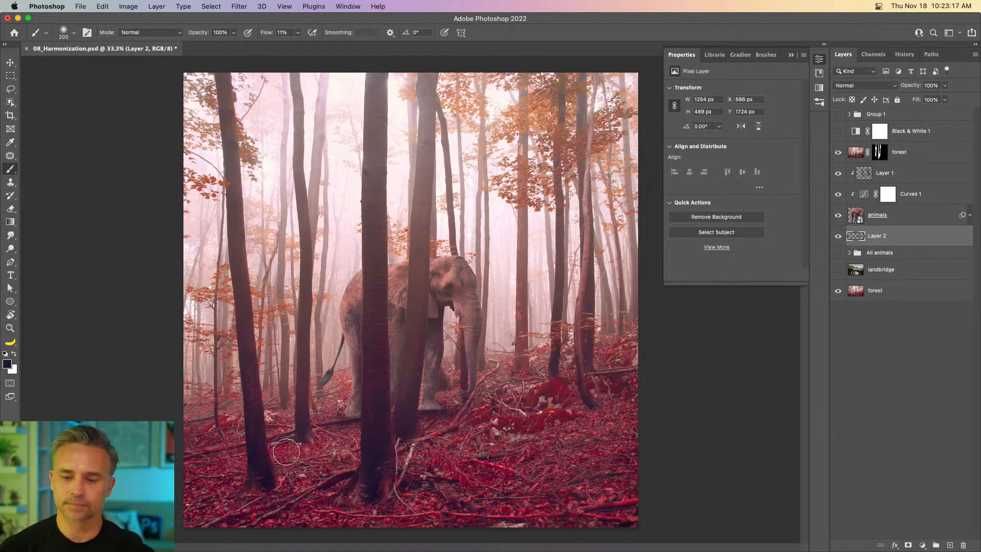
Add a new clipped layer above Layer 1 and darken the elephant's legs on it, enlarging the brush to 500
{"action": "left_click", "coordinate": [903, 178]}
{"action": "left_click", "coordinate": [951, 544]}
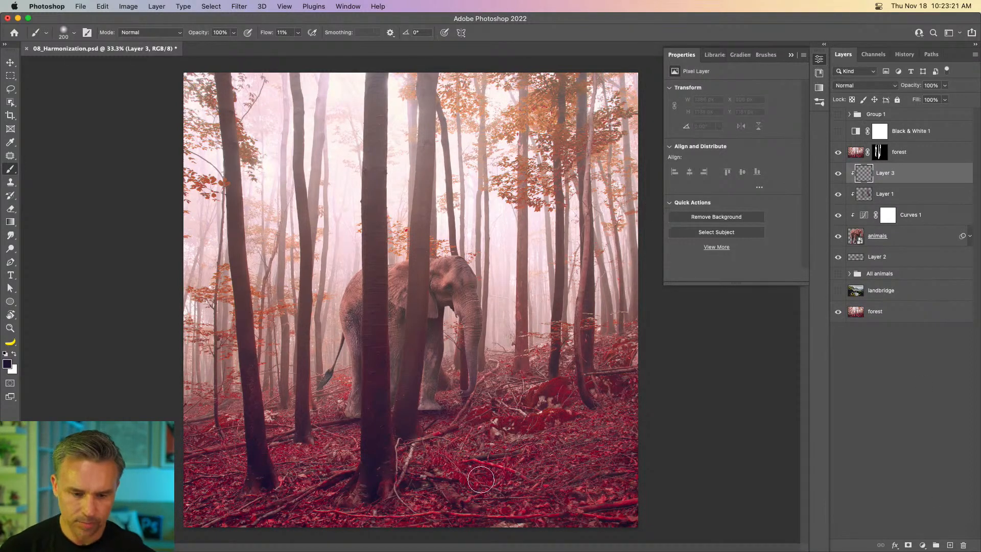
{"action": "mouse_move", "coordinate": [401, 426]}
{"action": "left_mouse_down"}
{"action": "mouse_move", "coordinate": [394, 429]}
{"action": "mouse_move", "coordinate": [538, 385]}
{"action": "left_mouse_up"}
{"action": "key", "text": "bracketright"}
{"action": "key", "text": "bracketright"}
{"action": "key", "text": "bracketright"}
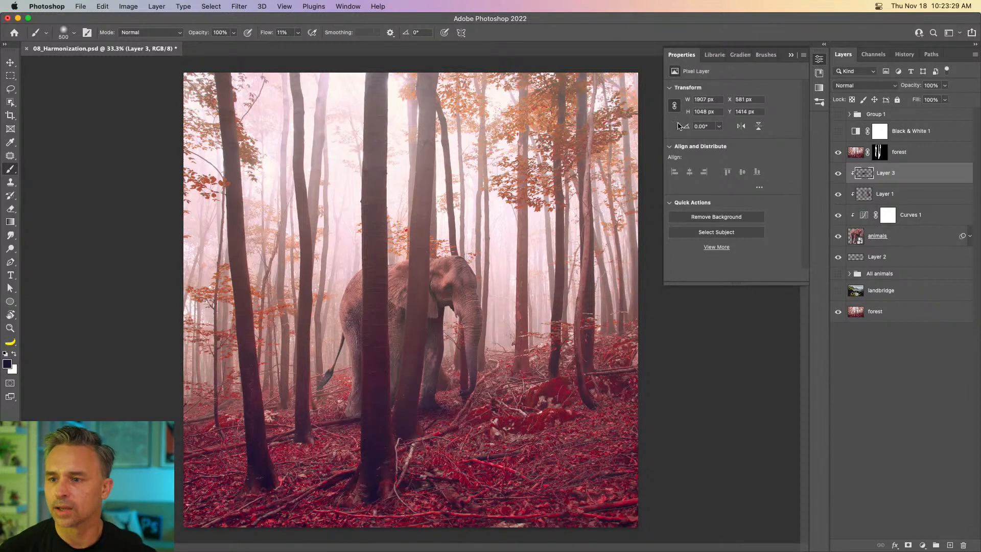
Collapse the layer properties, and make the All animals group visible directly below Group 1 in the layer stack
{"action": "left_click", "coordinate": [790, 55]}
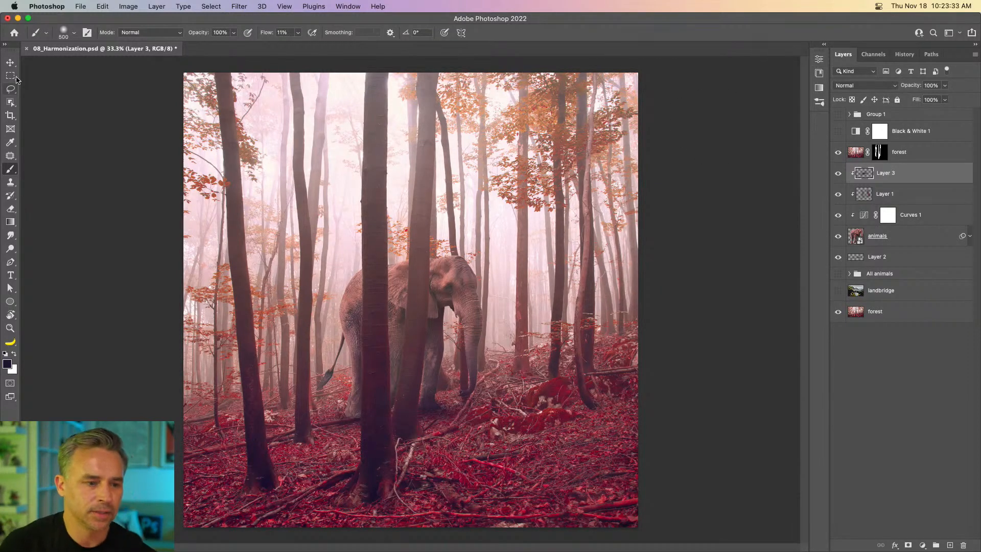
{"action": "key", "text": "v"}
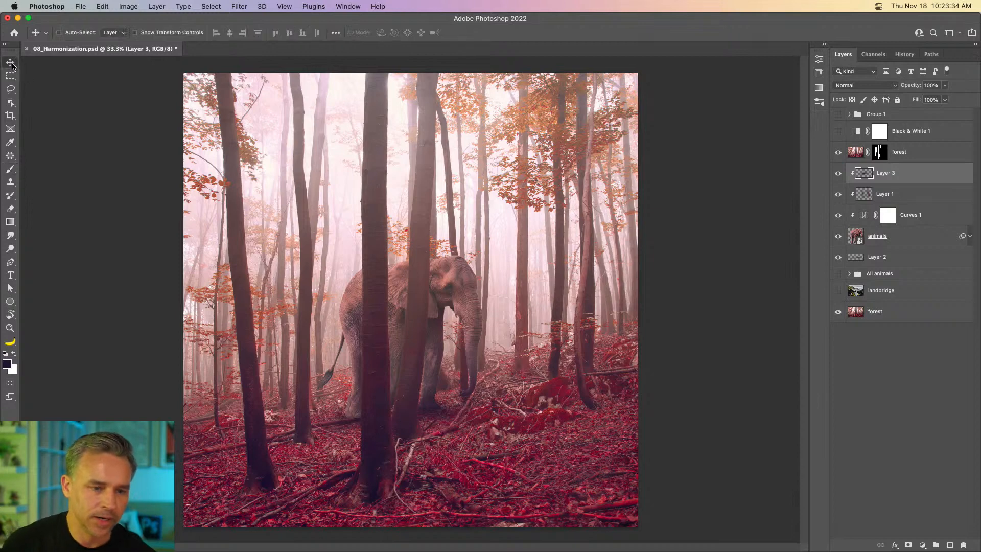
{"action": "left_click", "coordinate": [877, 238]}
{"action": "left_click", "coordinate": [838, 115]}
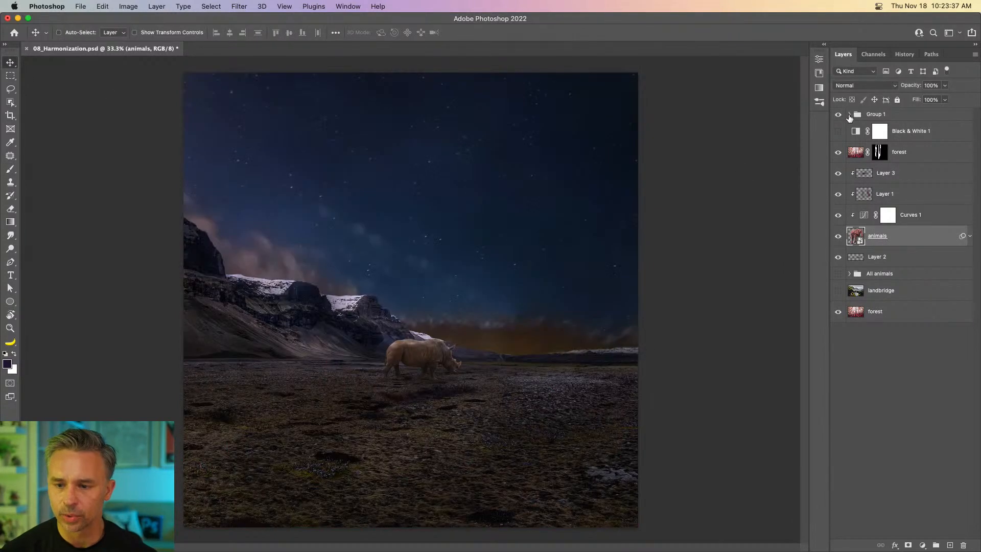
{"action": "left_click", "coordinate": [838, 115]}
{"action": "left_click", "coordinate": [838, 273]}
{"action": "left_click_drag", "start_coordinate": [885, 275], "coordinate": [881, 122]}
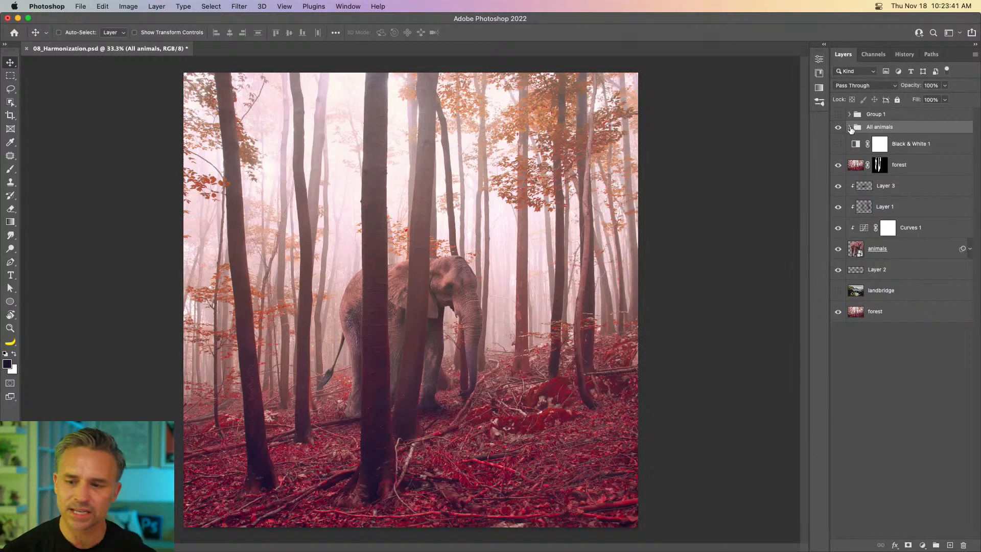
Expand the All animals group and turn on the visibility of its lower animal layers to find the giraffe
{"action": "left_click", "coordinate": [849, 127]}
{"action": "scroll", "coordinate": [840, 151], "scroll_direction": "down", "scroll_amount": 5}
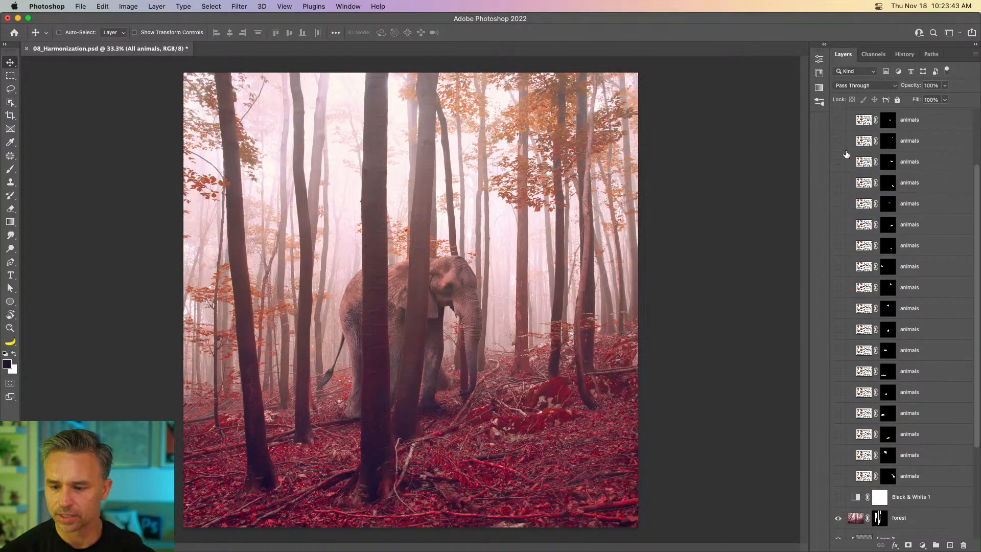
{"action": "left_click_drag", "start_coordinate": [837, 387], "coordinate": [838, 131]}
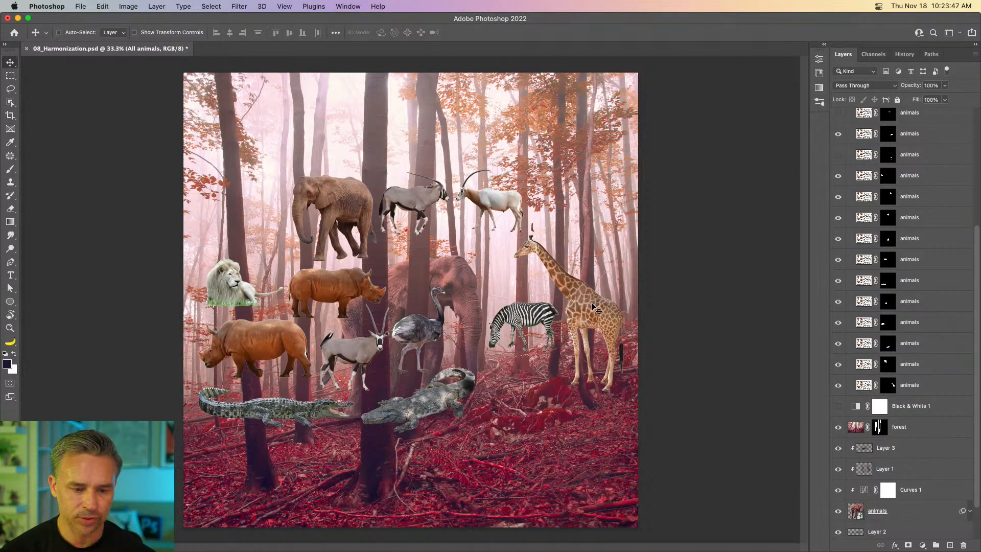
Move the giraffe layer out of the group to just below the masked forest layer, and hide the collapsed All animals group
{"action": "left_click", "coordinate": [911, 385]}
{"action": "left_click_drag", "start_coordinate": [927, 383], "coordinate": [921, 457]}
{"action": "scroll", "coordinate": [887, 326], "scroll_direction": "up", "scroll_amount": 5}
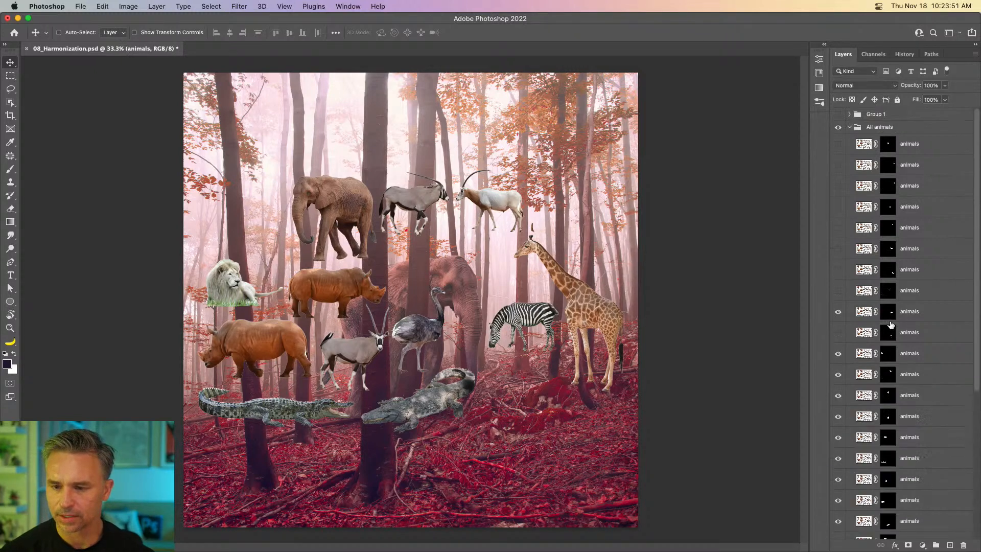
{"action": "left_click", "coordinate": [850, 127]}
{"action": "left_click", "coordinate": [837, 127]}
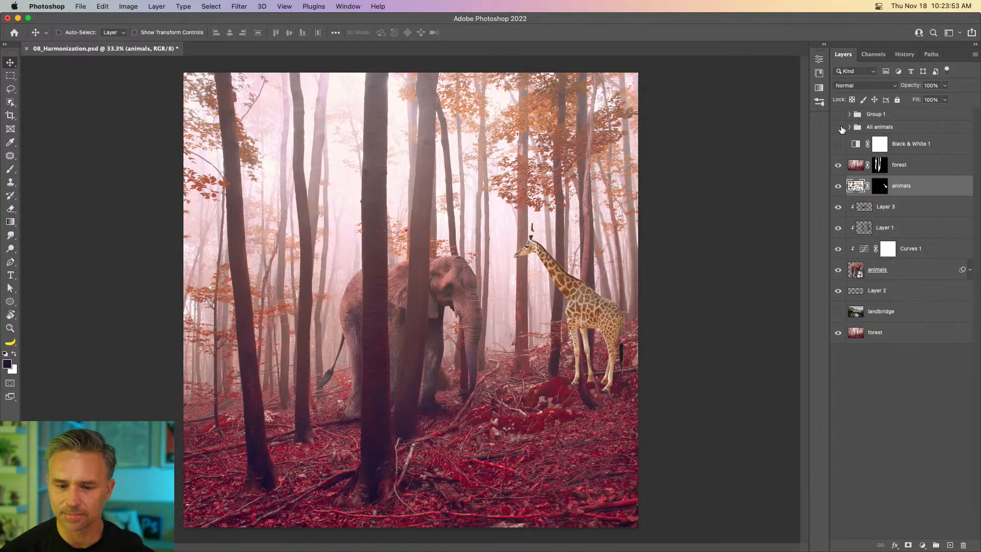
Place the giraffe on the ground facing the elephant's trunk and convert its layer to a smart object
{"action": "left_click_drag", "start_coordinate": [582, 296], "coordinate": [549, 332]}
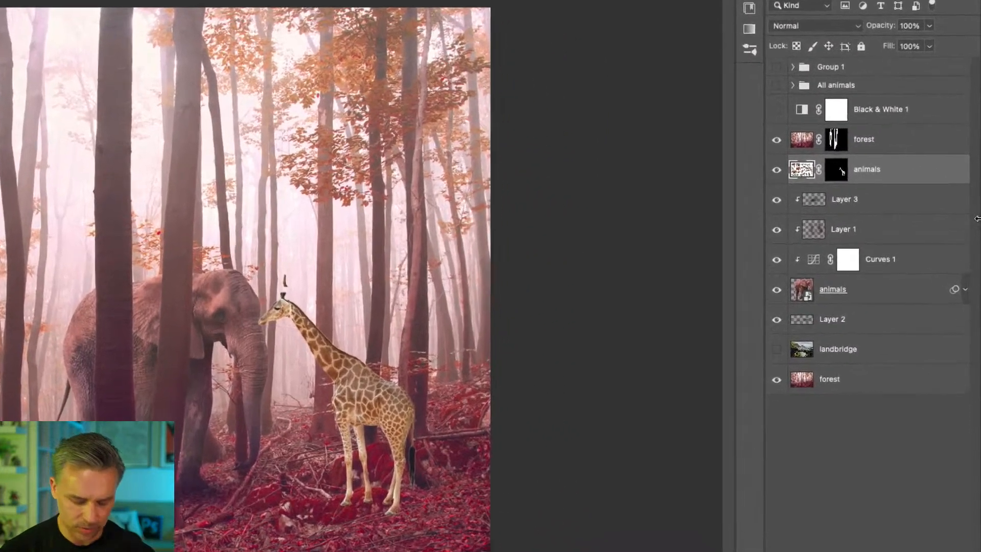
{"action": "key", "text": "super+shift+o"}
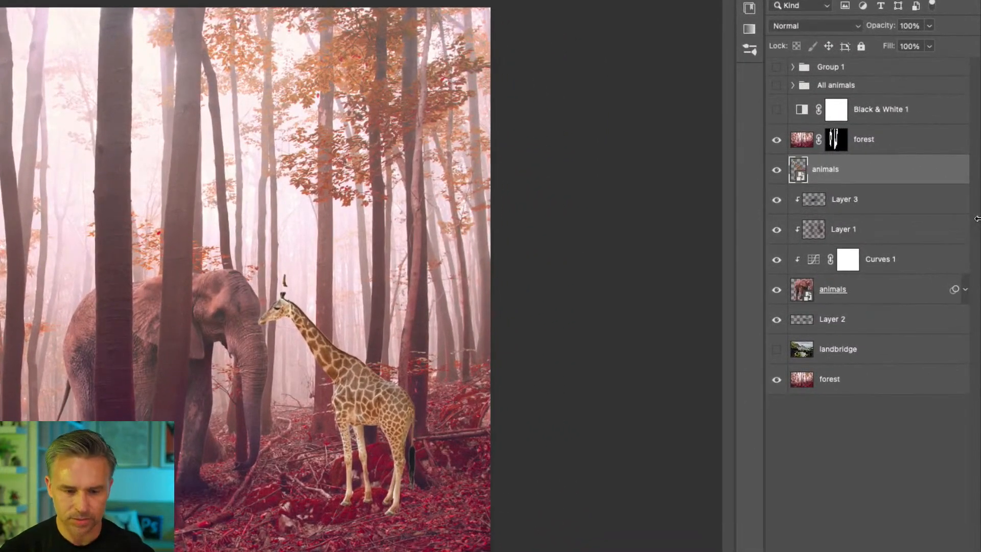
Copy the Neural Filters smart filter from the elephant layer onto the giraffe layer and list the giraffe's smart filters
{"action": "left_click", "coordinate": [965, 289]}
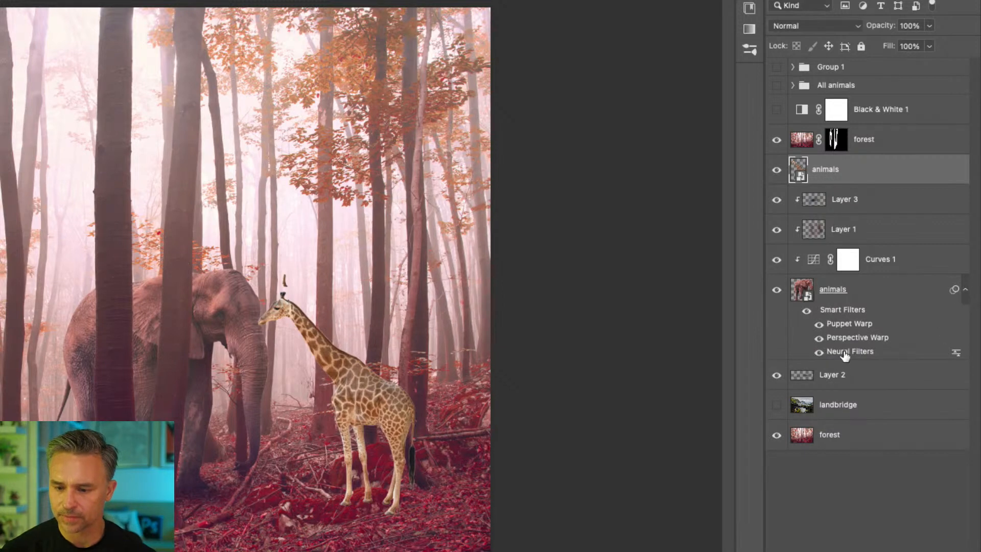
{"action": "left_click_drag", "start_coordinate": [845, 354], "coordinate": [851, 174]}
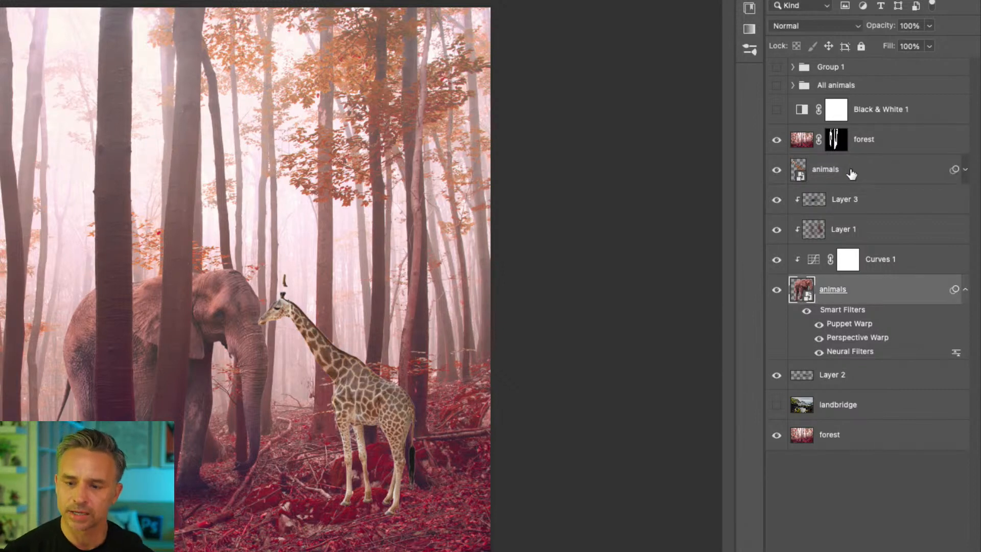
{"action": "left_click", "coordinate": [964, 170]}
{"action": "left_click", "coordinate": [842, 220]}
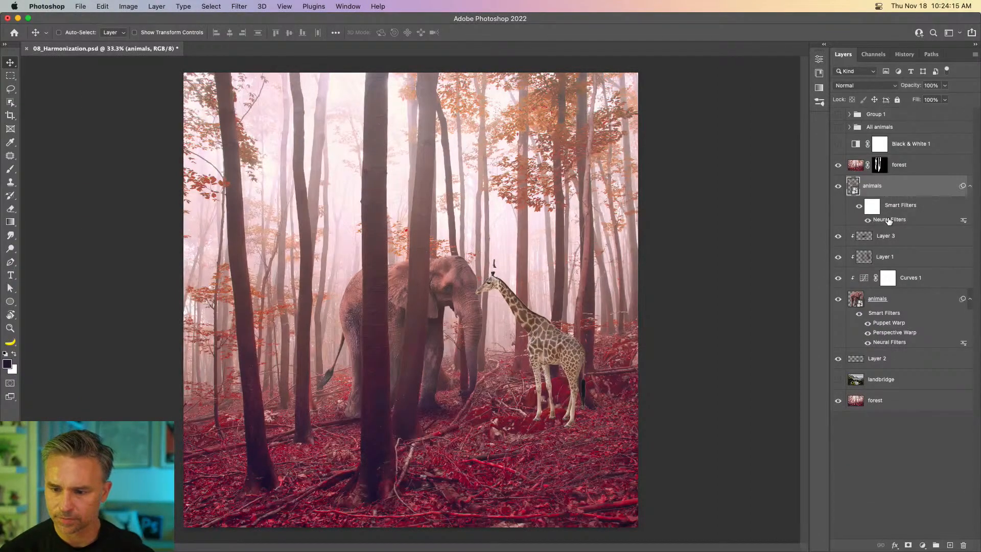
Edit the giraffe's Harmonization filter with Strength 100 and the forest layer as reference, and apply it
{"action": "double_click", "coordinate": [888, 220]}
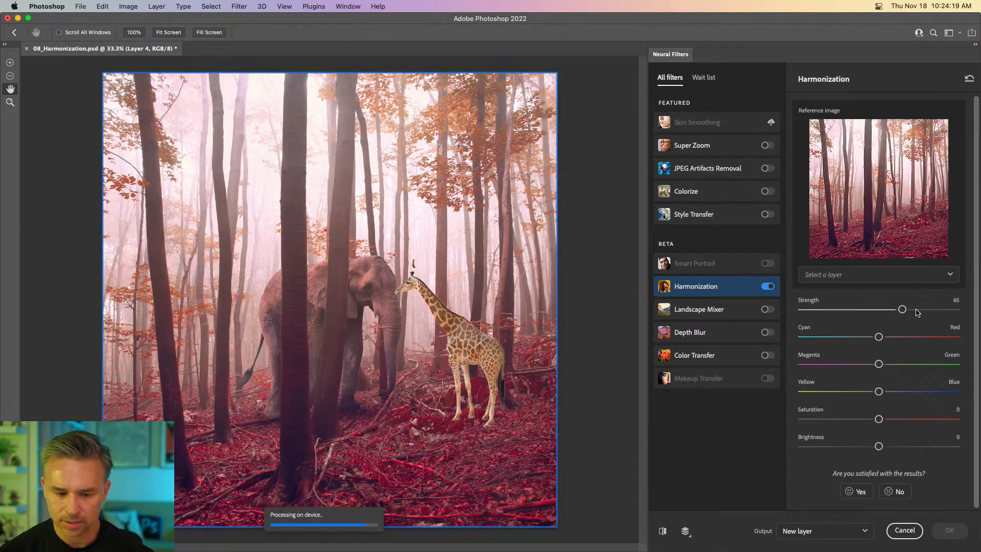
{"action": "left_click_drag", "start_coordinate": [902, 309], "coordinate": [956, 309]}
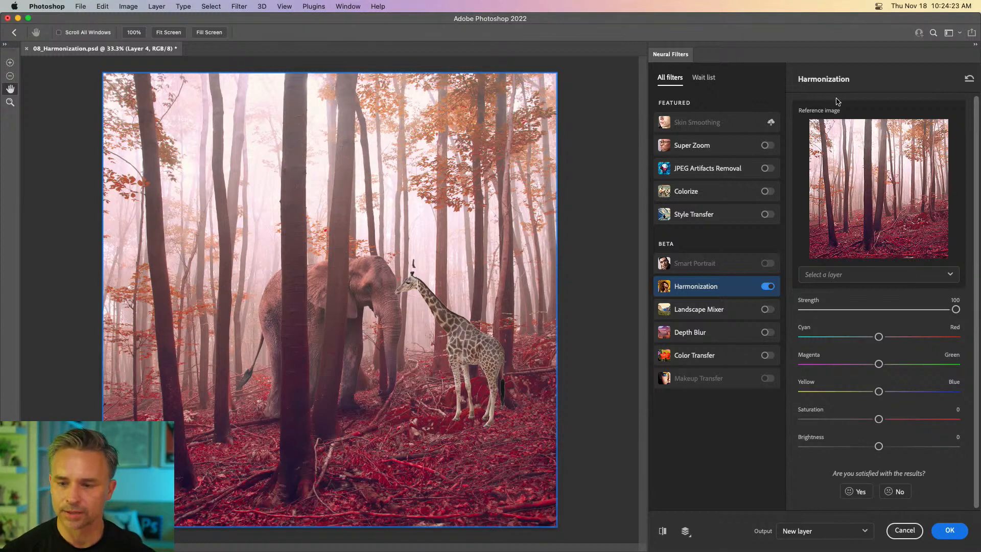
{"action": "left_click", "coordinate": [845, 274]}
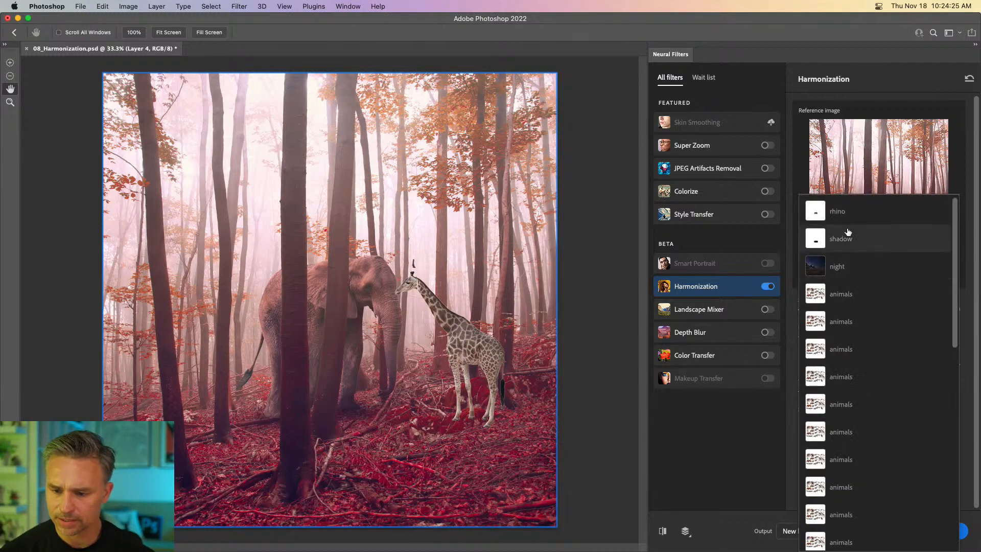
{"action": "scroll", "coordinate": [848, 240], "scroll_direction": "down", "scroll_amount": 5}
{"action": "left_click", "coordinate": [839, 376]}
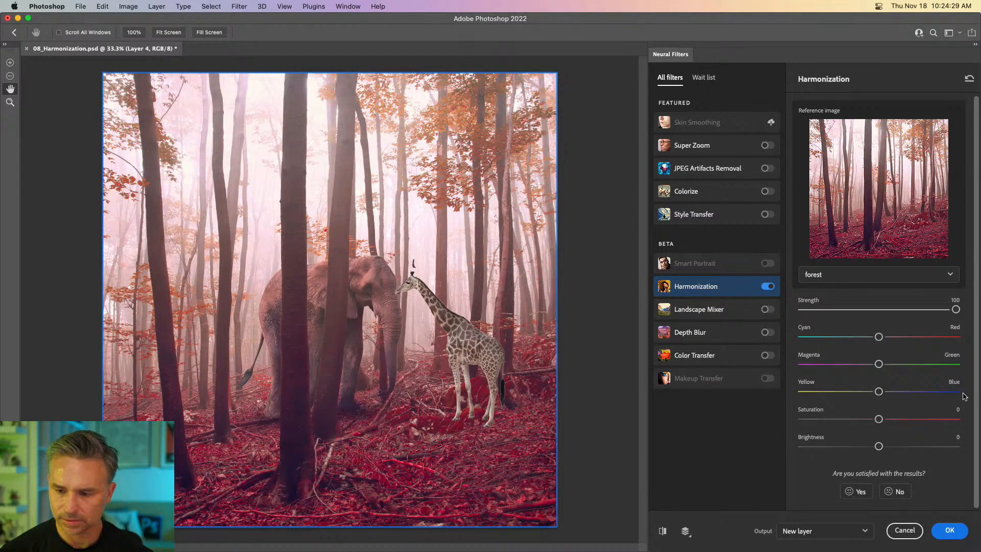
{"action": "left_click", "coordinate": [949, 530]}
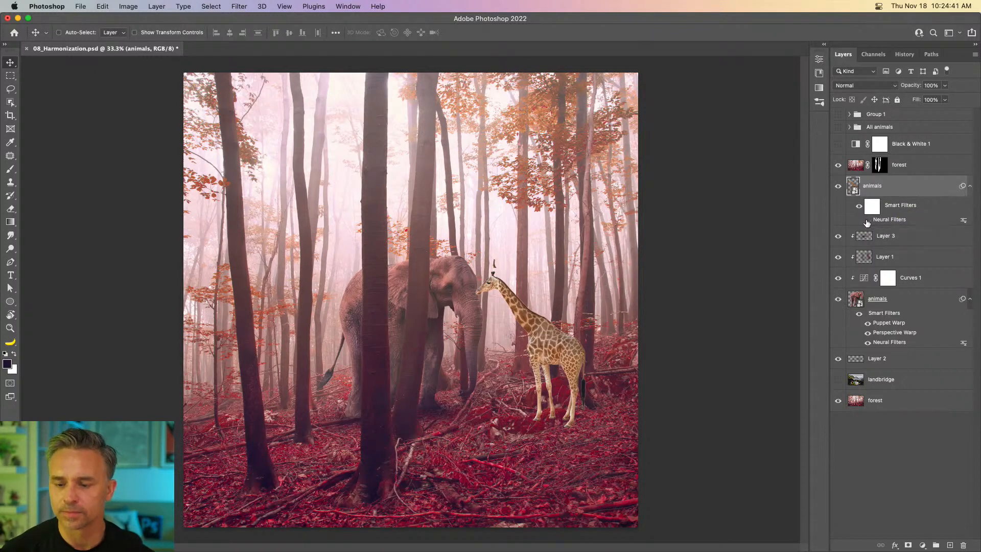
Hide the giraffe layer and convert everything from the masked forest layer down to the bottom forest layer into one smart object
{"action": "left_click", "coordinate": [838, 185]}
{"action": "mouse_move", "coordinate": [405, 550]}
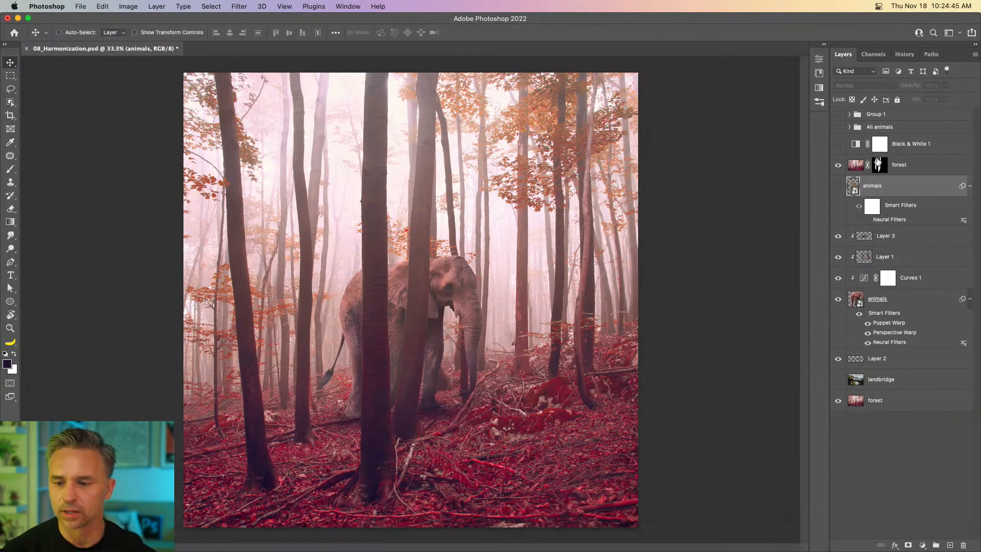
{"action": "left_click", "coordinate": [893, 166]}
{"action": "left_click", "coordinate": [889, 358], "text": "shift"}
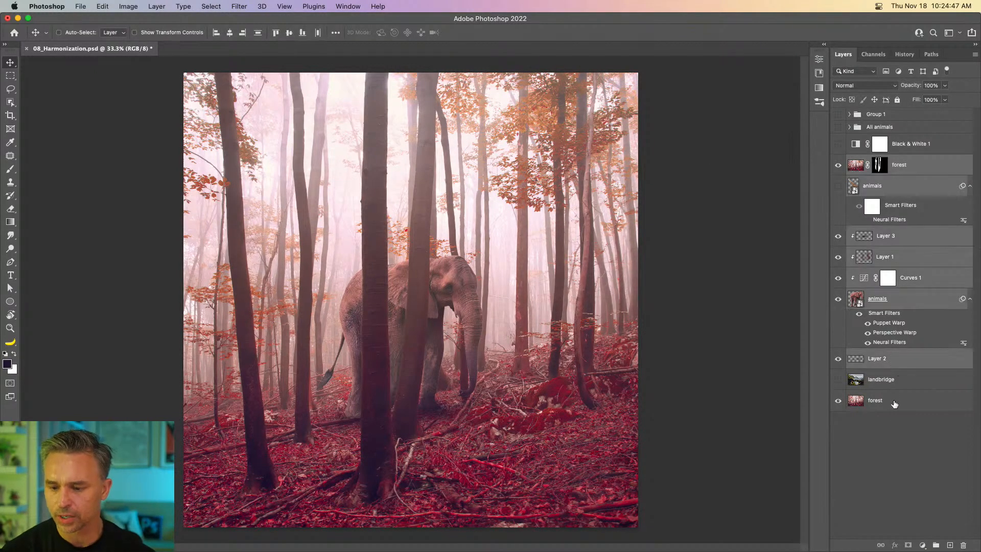
{"action": "left_click", "coordinate": [894, 401], "text": "shift"}
{"action": "key", "text": "super+g"}
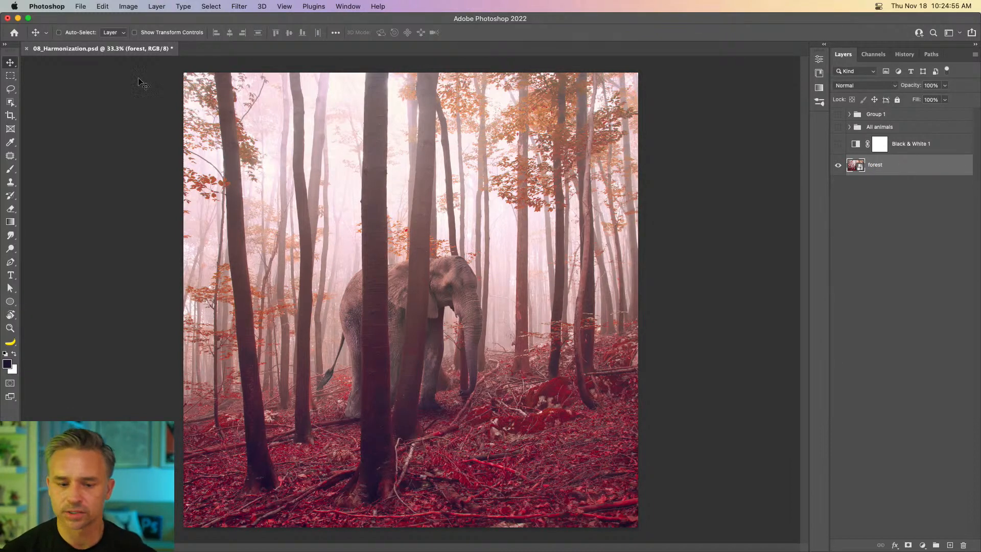
Open Neural Filters on the combined forest smart object and turn on Color Transfer
{"action": "left_click", "coordinate": [239, 6]}
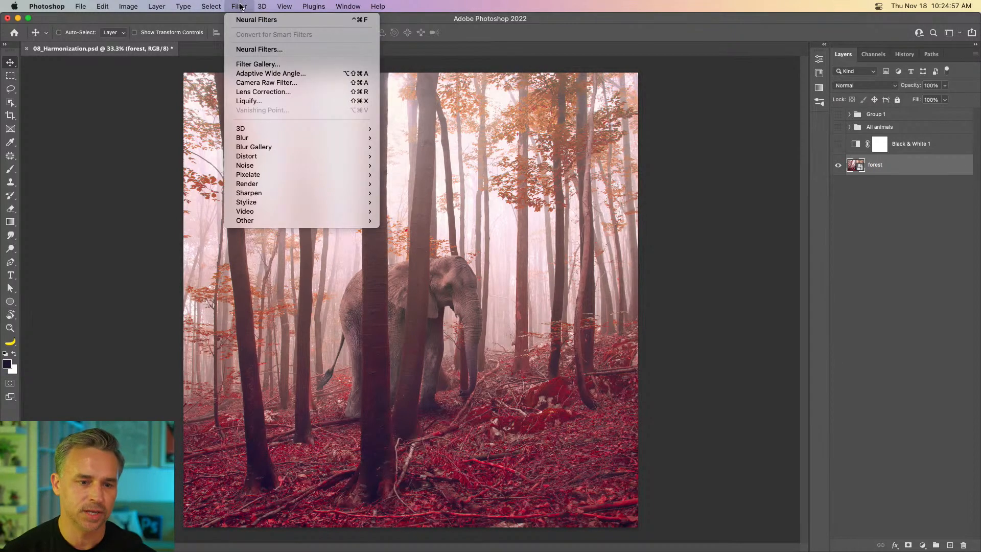
{"action": "left_click", "coordinate": [239, 50]}
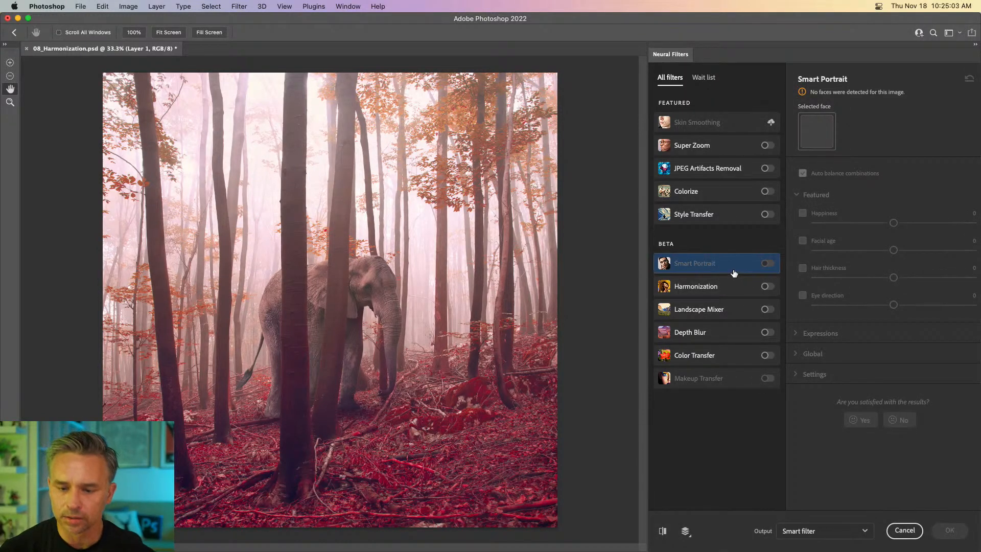
{"action": "left_click", "coordinate": [765, 355]}
Try the red flowers, sunset sea and desert road Color Transfer presets on the forest composite
{"action": "left_click", "coordinate": [871, 154]}
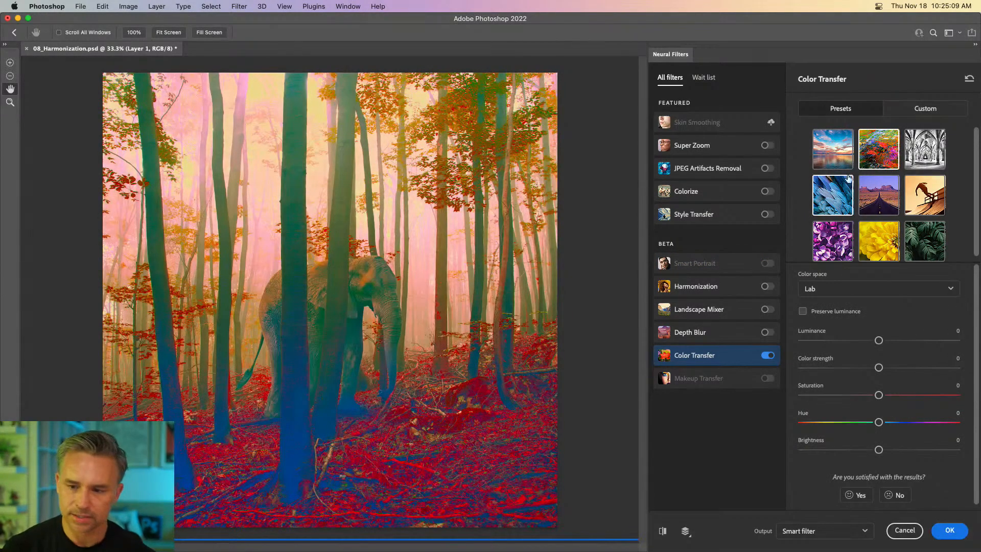
{"action": "left_click", "coordinate": [848, 156]}
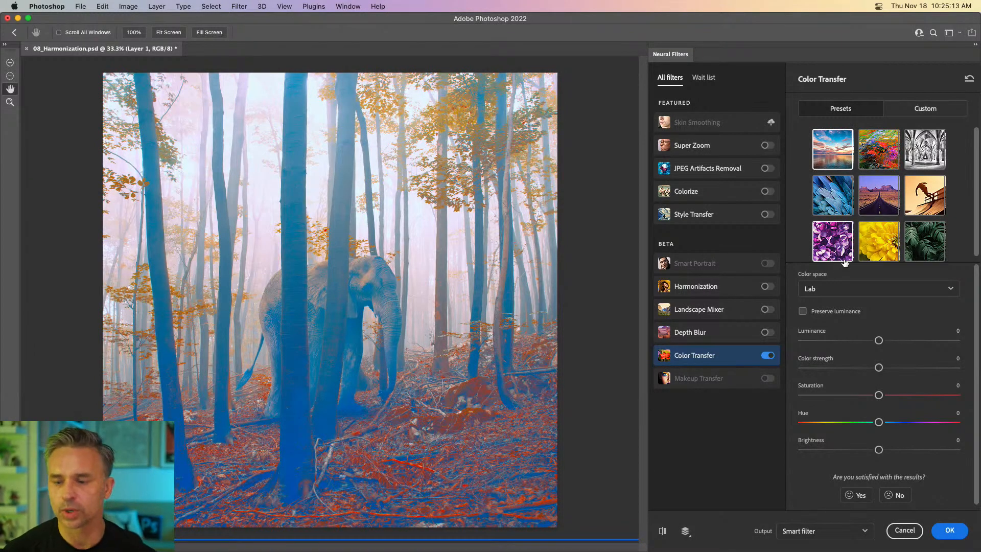
{"action": "left_click", "coordinate": [879, 208]}
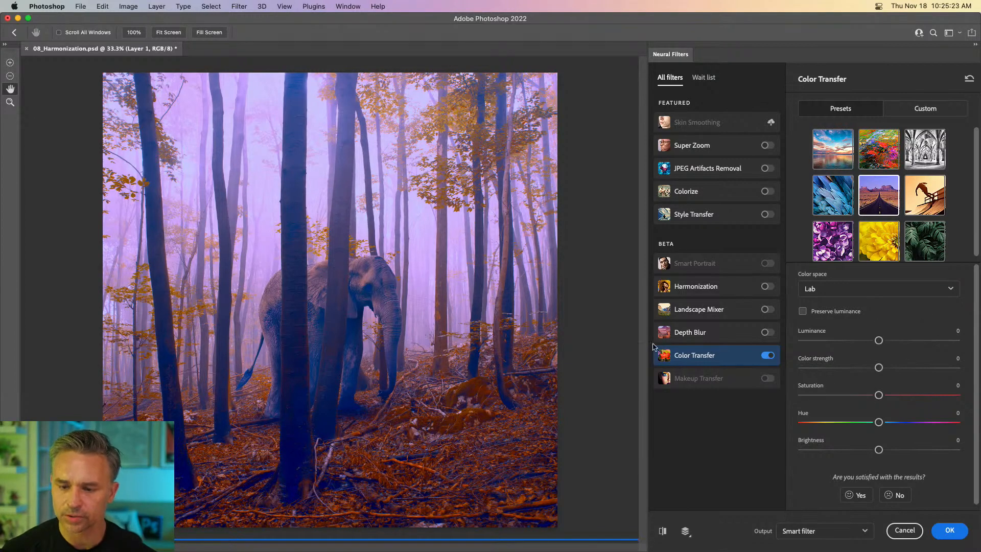
Choose the golden-orange silhouette Color Transfer preset and apply it as a smart filter
{"action": "left_click", "coordinate": [920, 195]}
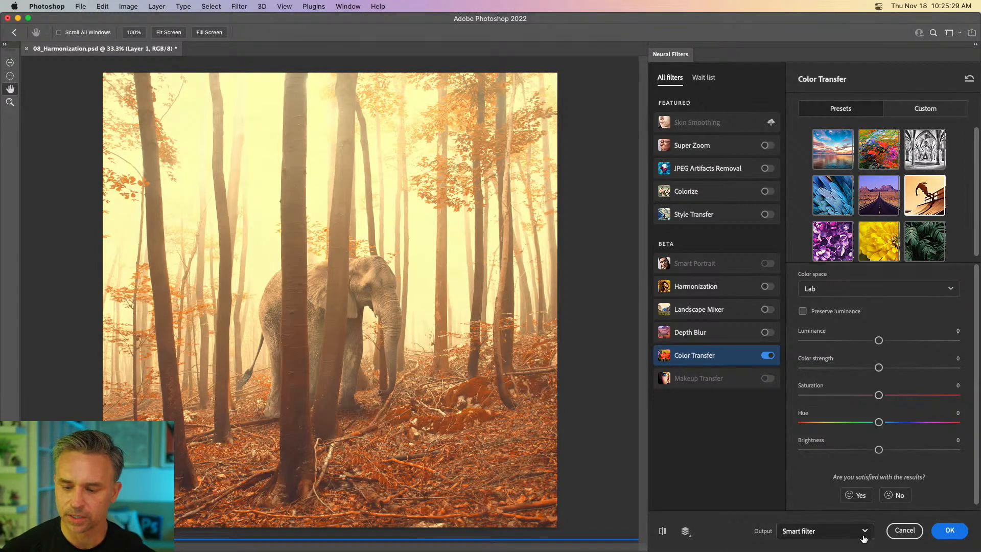
{"action": "left_click", "coordinate": [949, 531]}
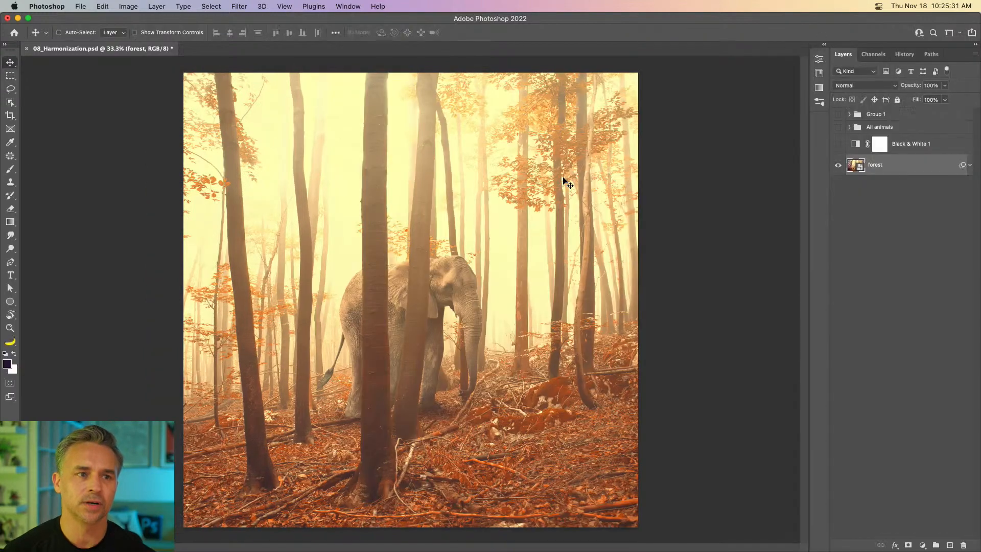
{"action": "key", "text": "super+plus"}
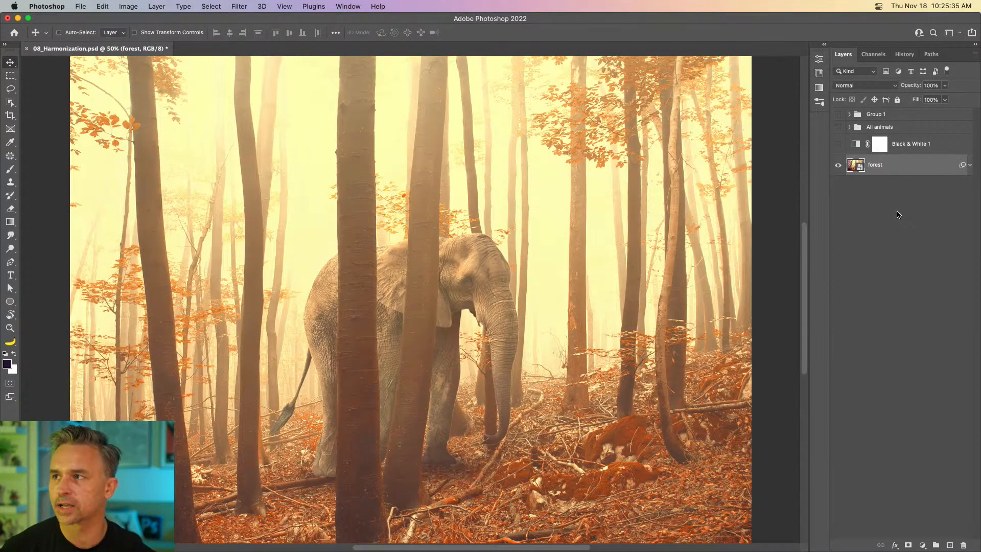
Export the composite with Export As in JPG format at 2667 x 2667 px to the Desktop as 08_Harmonization.jpg
{"action": "left_click", "coordinate": [81, 6]}
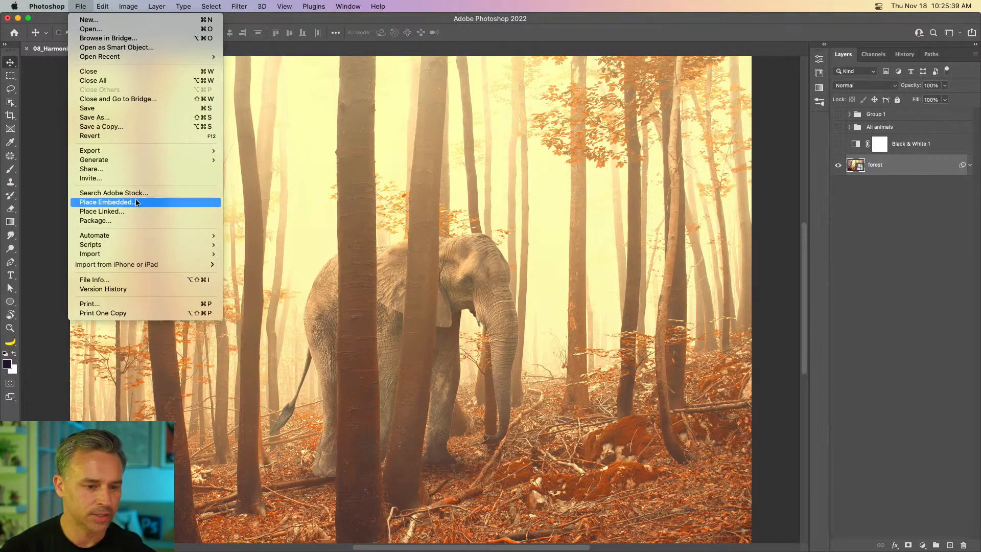
{"action": "mouse_move", "coordinate": [132, 151]}
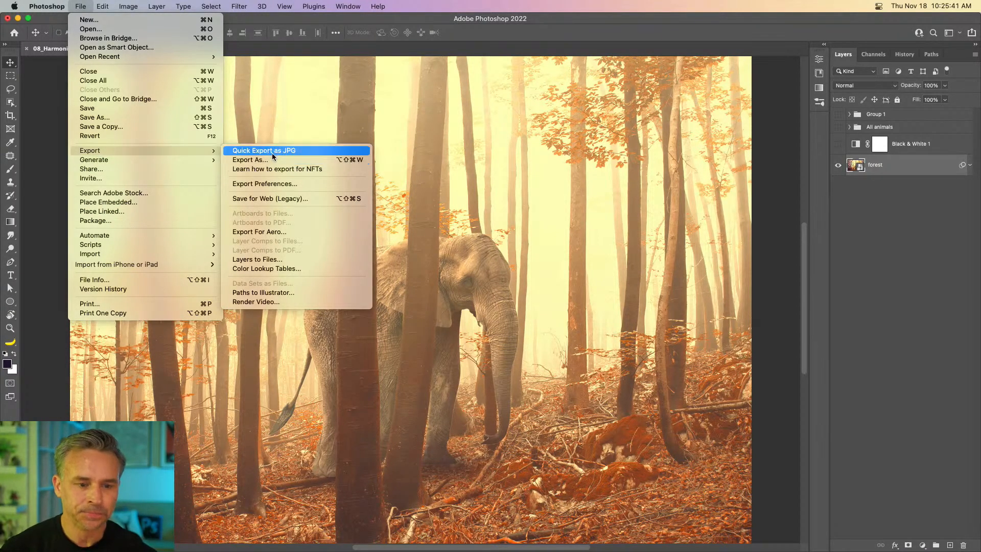
{"action": "left_click", "coordinate": [274, 162]}
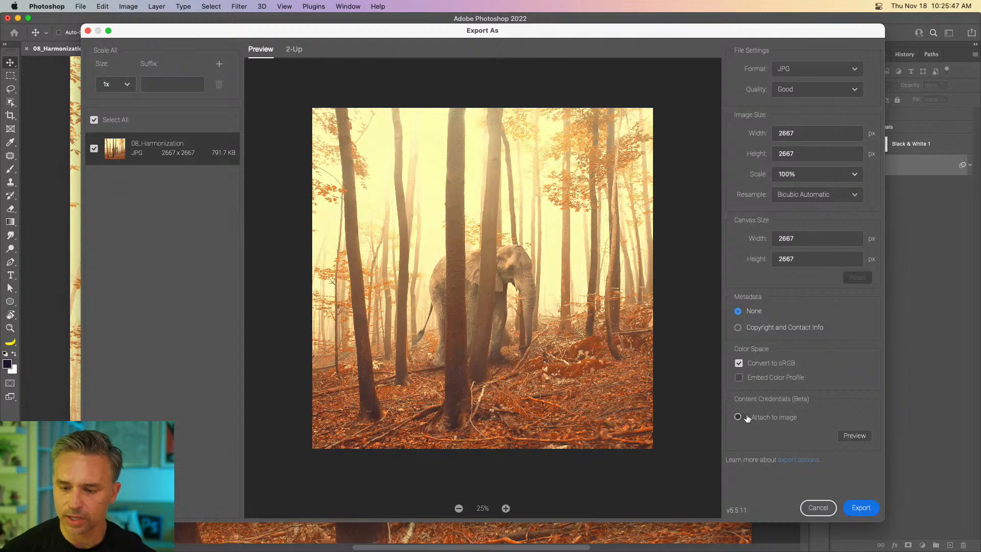
{"action": "left_click", "coordinate": [861, 508]}
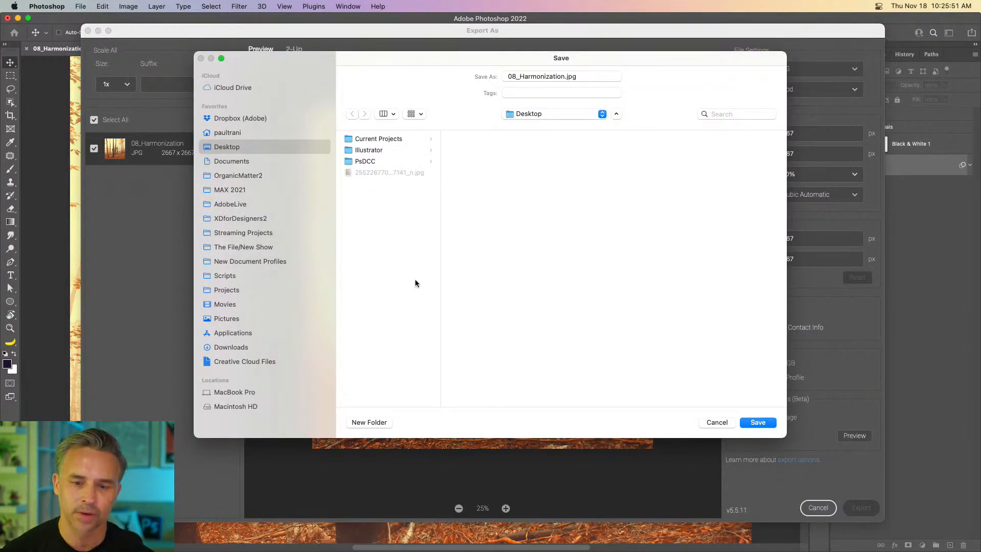
{"action": "left_click", "coordinate": [773, 423]}
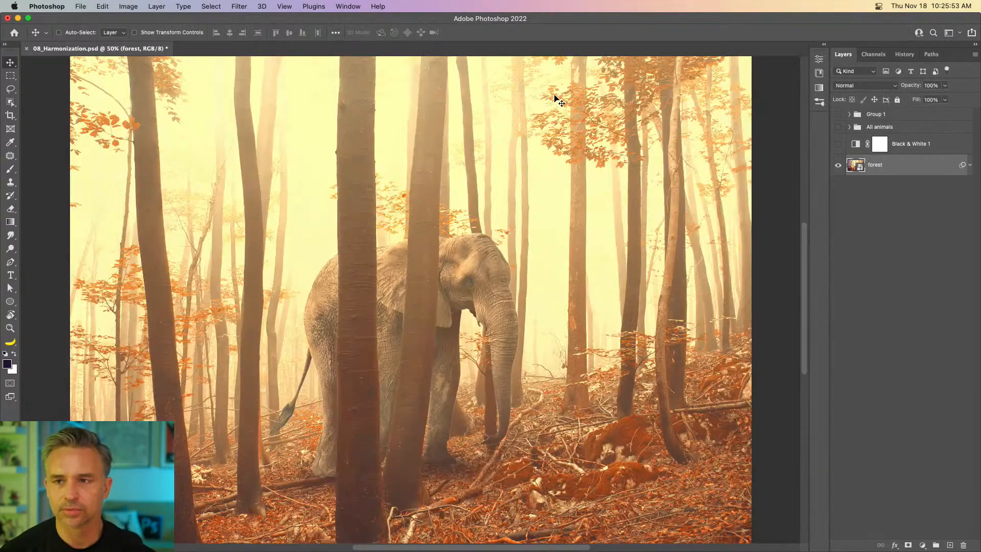
Switch to Discord, upload 08_Harmonization.jpg to the Adobe Photoshop challenge channel with the comment "Color Harmonization!", and minimize Discord
{"action": "left_click", "coordinate": [17, 18]}
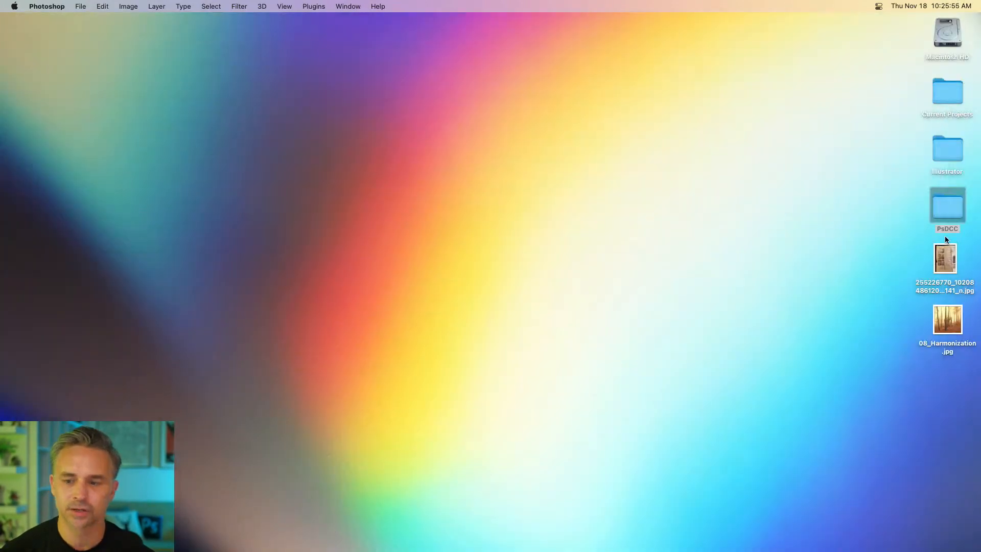
{"action": "mouse_move", "coordinate": [581, 547]}
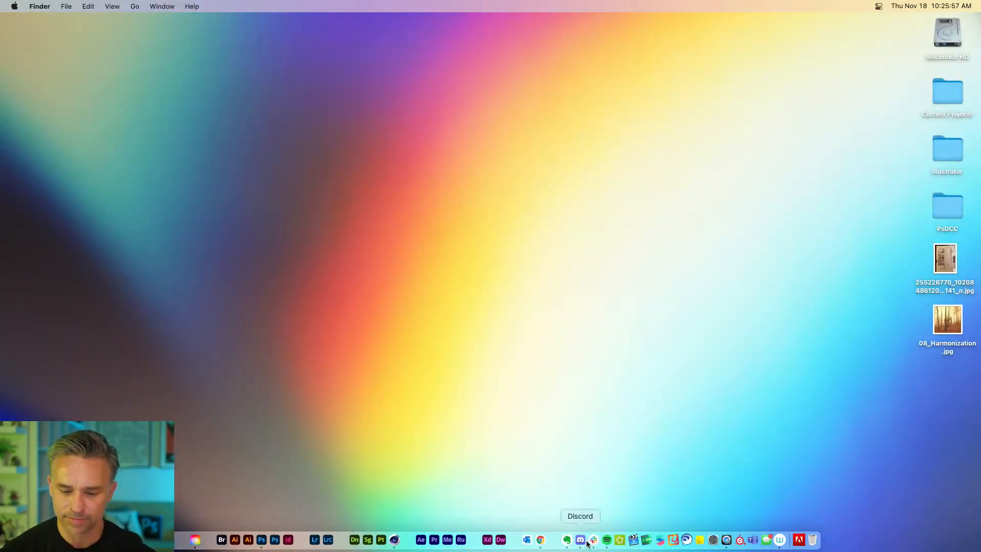
{"action": "left_click", "coordinate": [586, 542]}
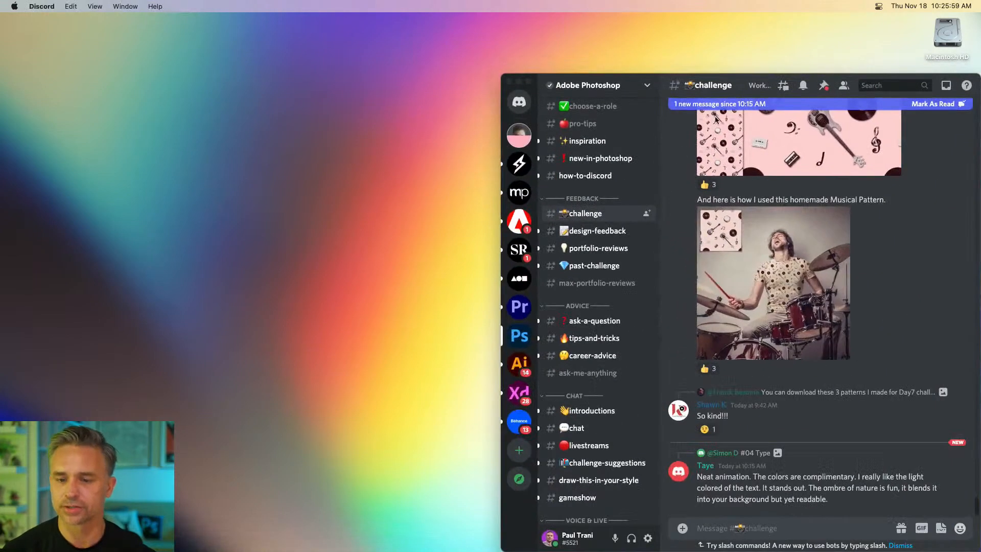
{"action": "left_click_drag", "start_coordinate": [937, 81], "coordinate": [867, 31]}
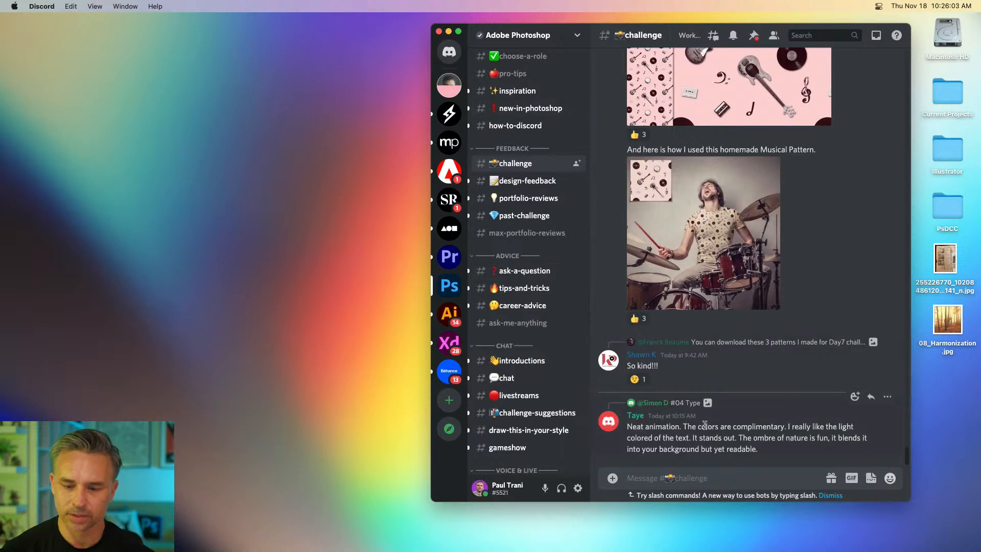
{"action": "left_click_drag", "start_coordinate": [946, 318], "coordinate": [737, 473]}
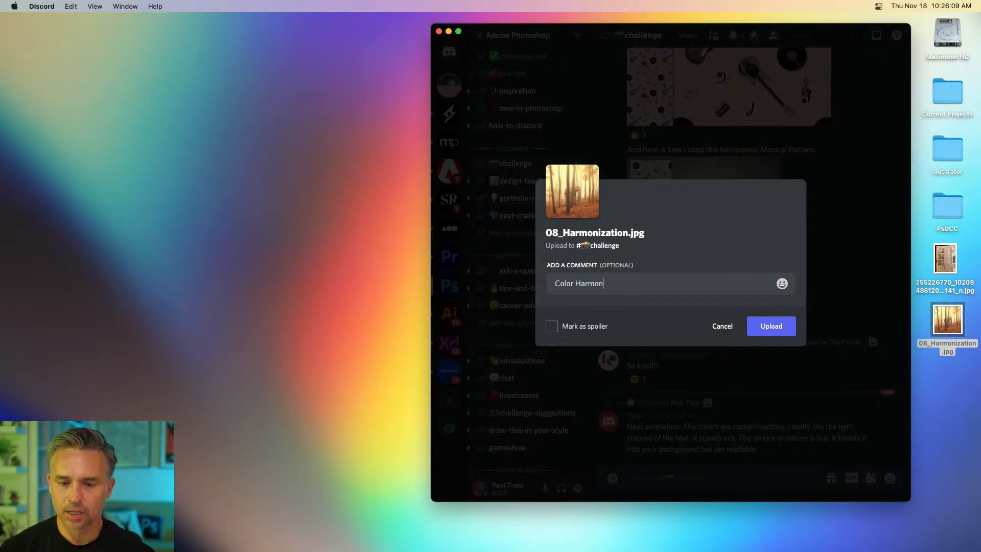
{"action": "key", "text": "Return"}
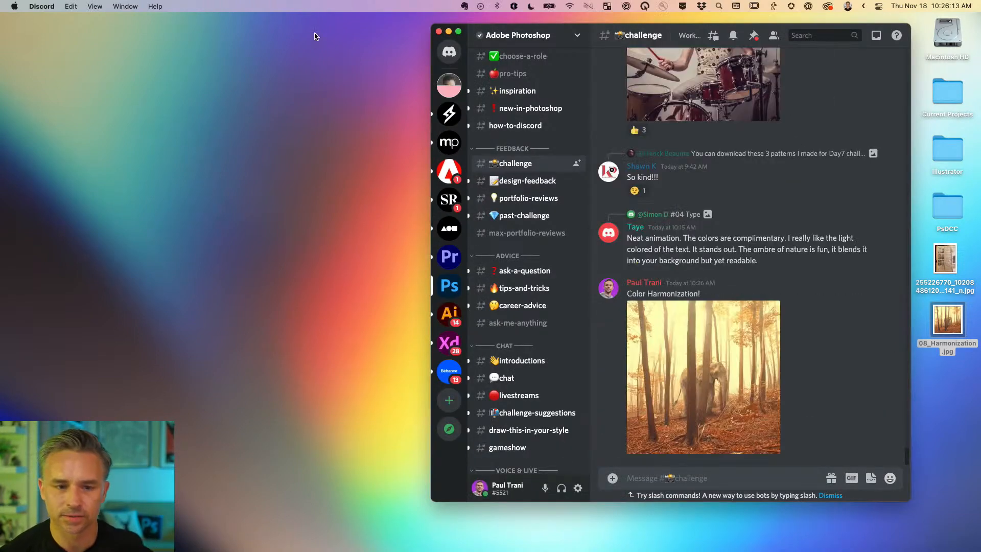
{"action": "left_click", "coordinate": [449, 32]}
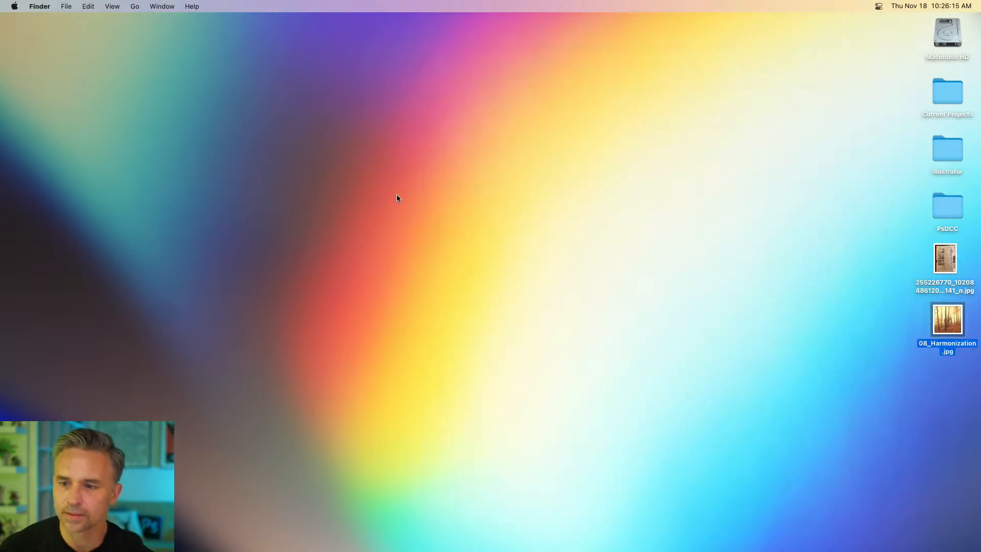
{"action": "mouse_move", "coordinate": [275, 545]}
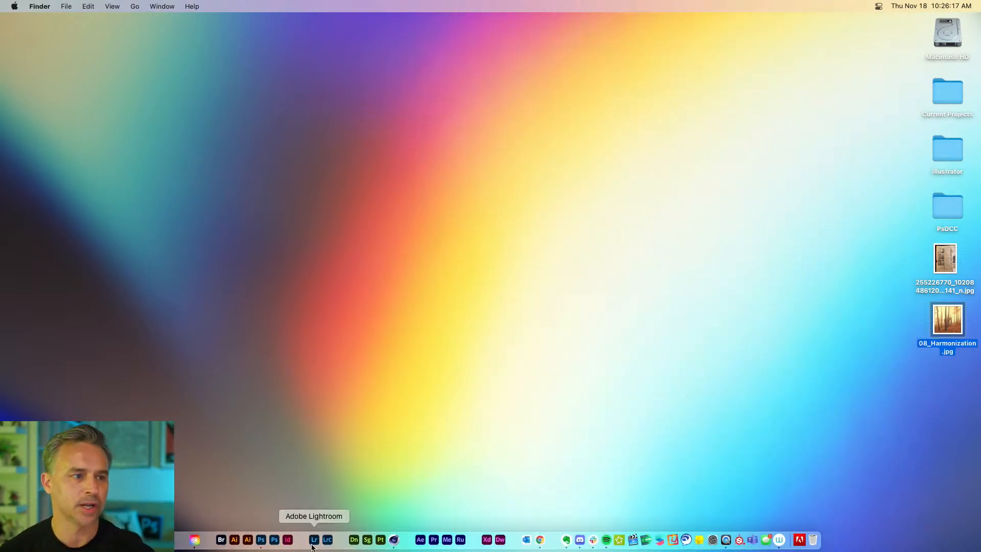